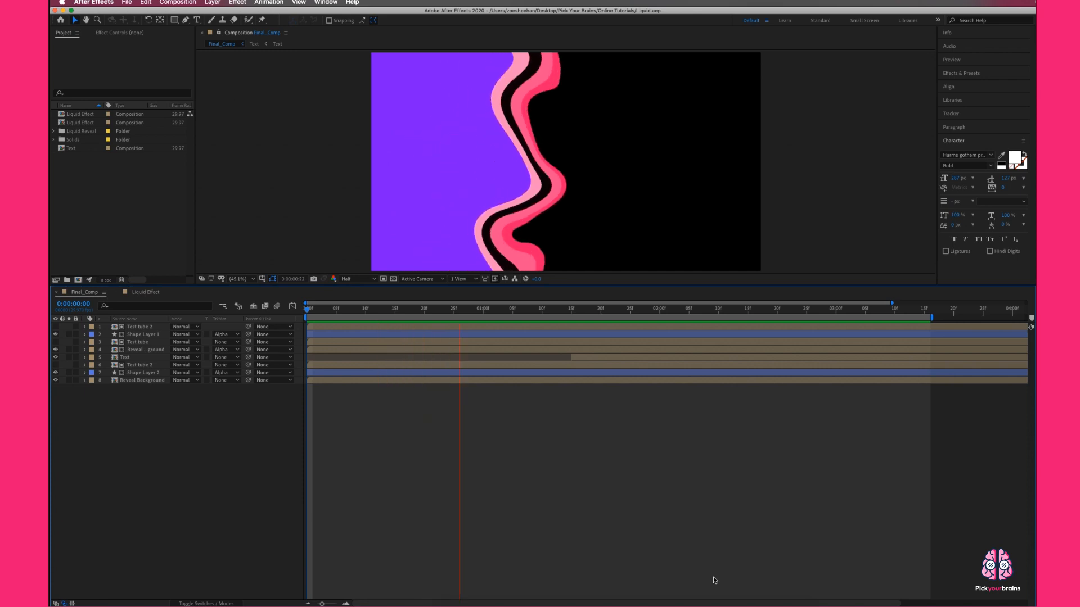
Create a new 1080 × 1080 px, five-second composition named "Liquid Effect" with a white background.
key("space")
left_click(130, 219)
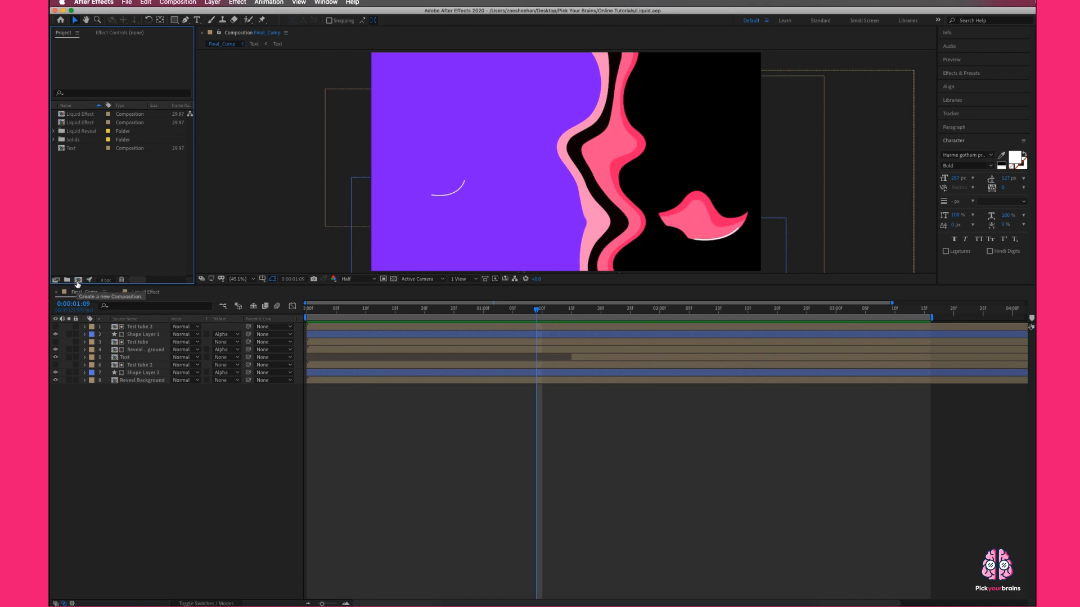
left_click(186, 3)
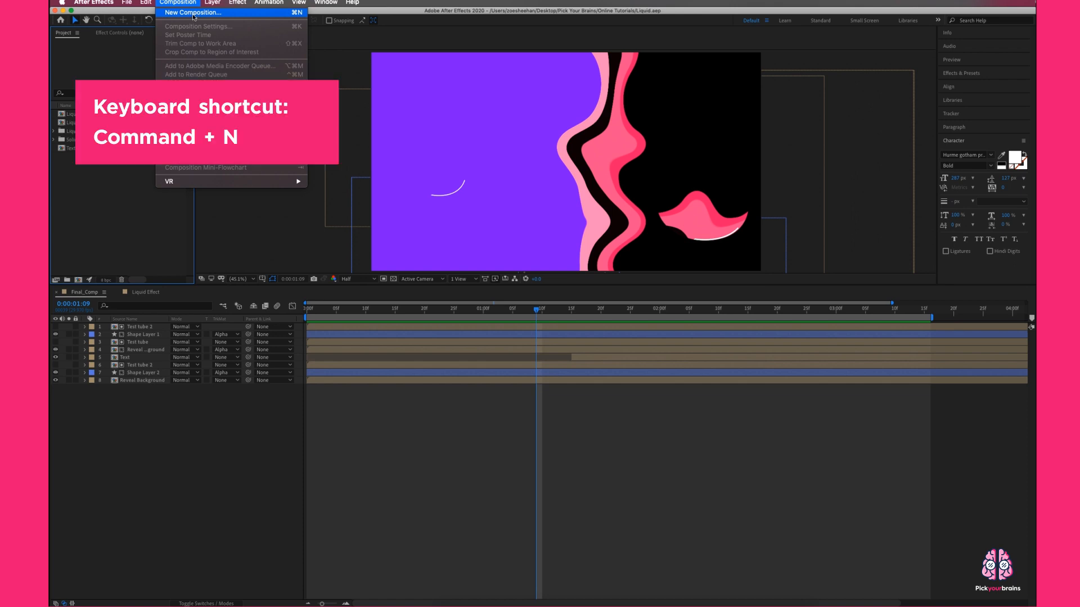
right_click(87, 202)
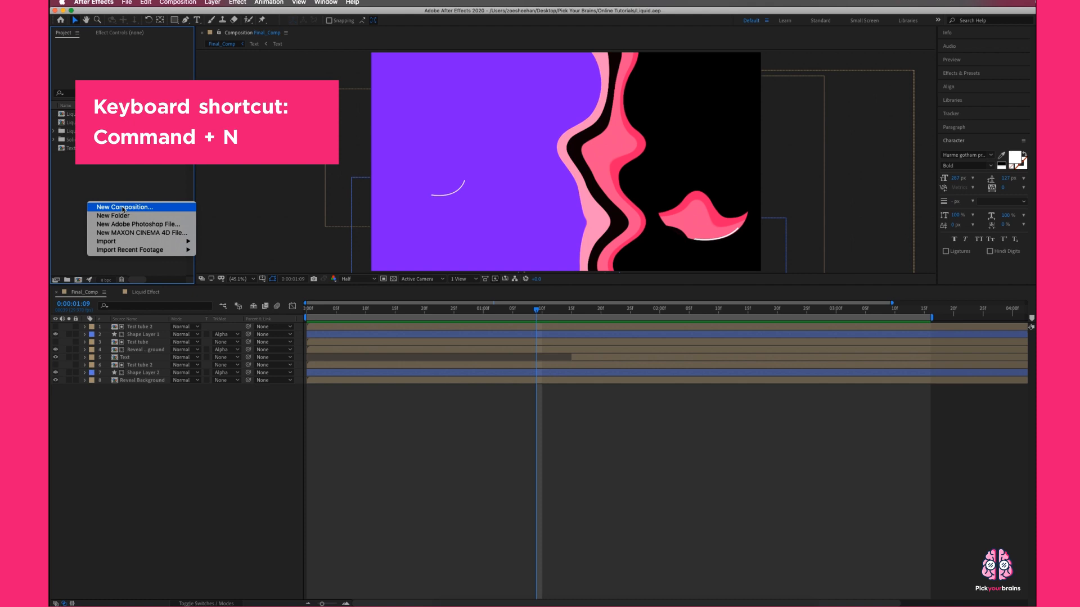
left_click(122, 179)
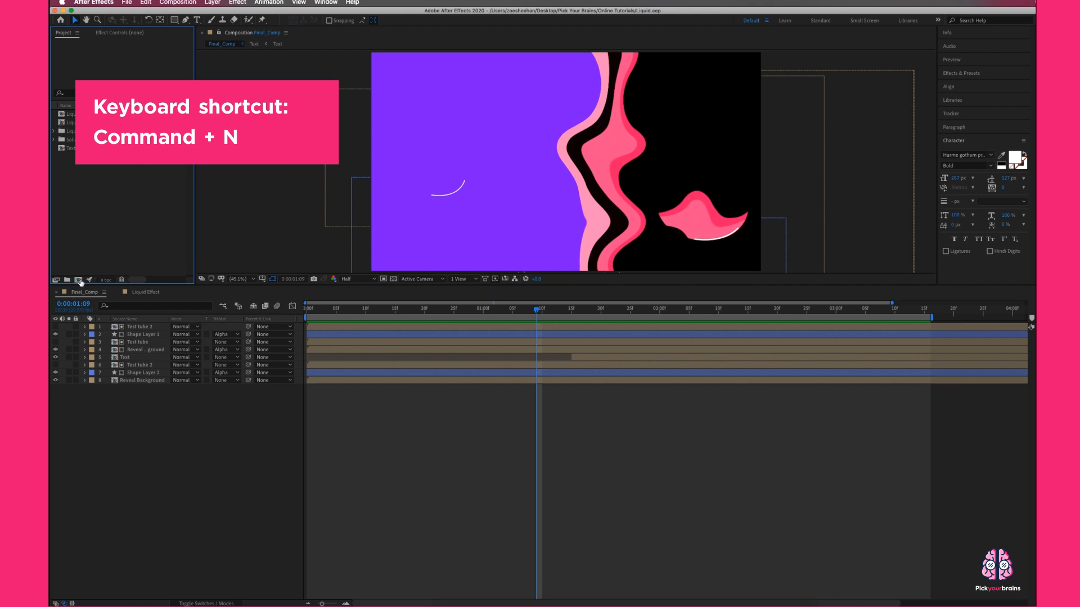
left_click(79, 281)
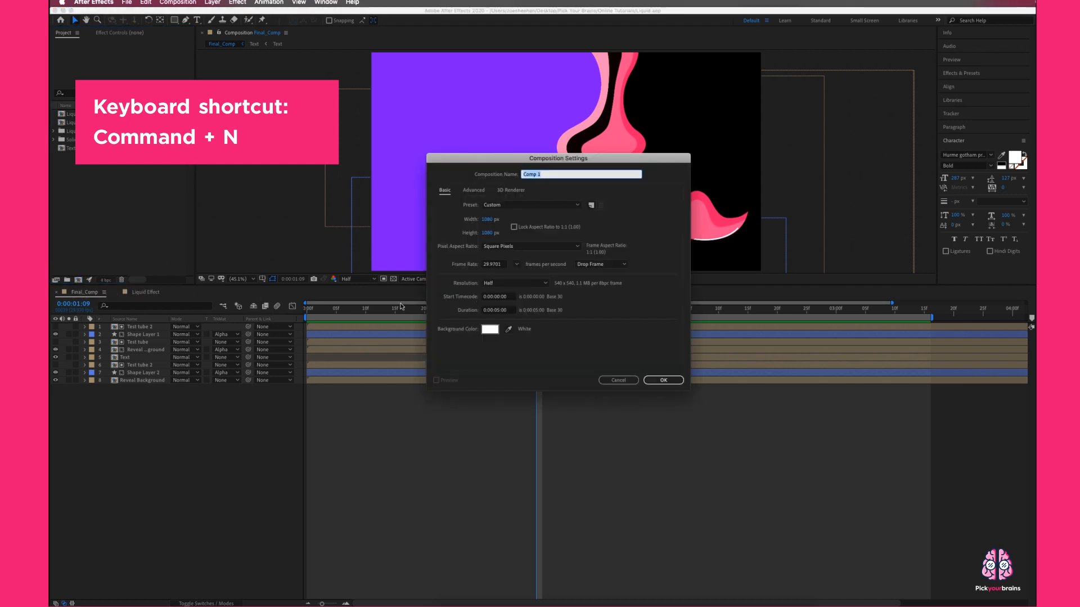
type("Liquid Effect")
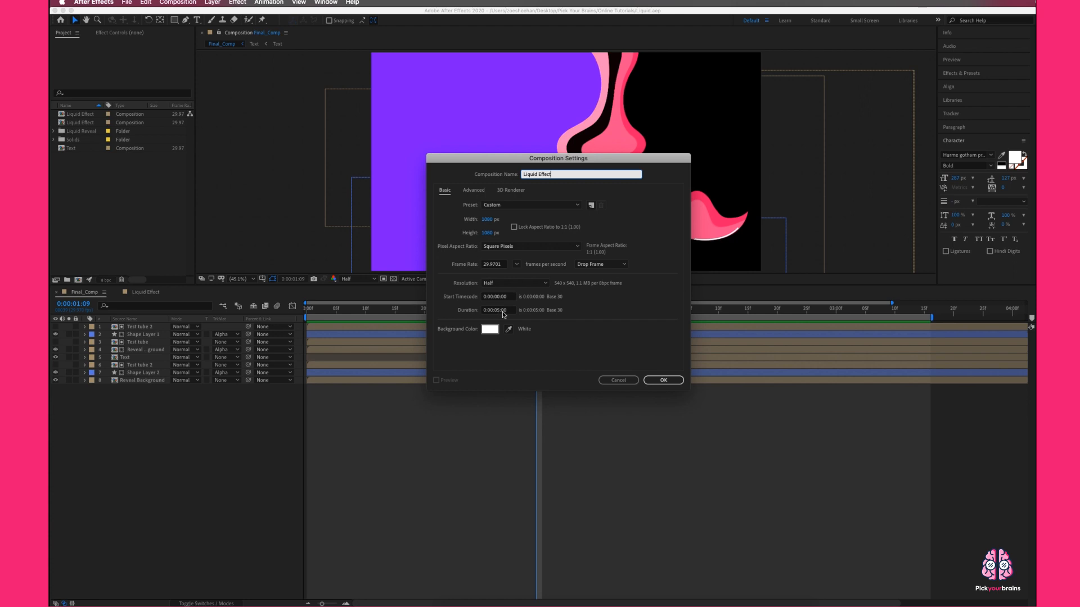
left_click(661, 381)
left_click(660, 381)
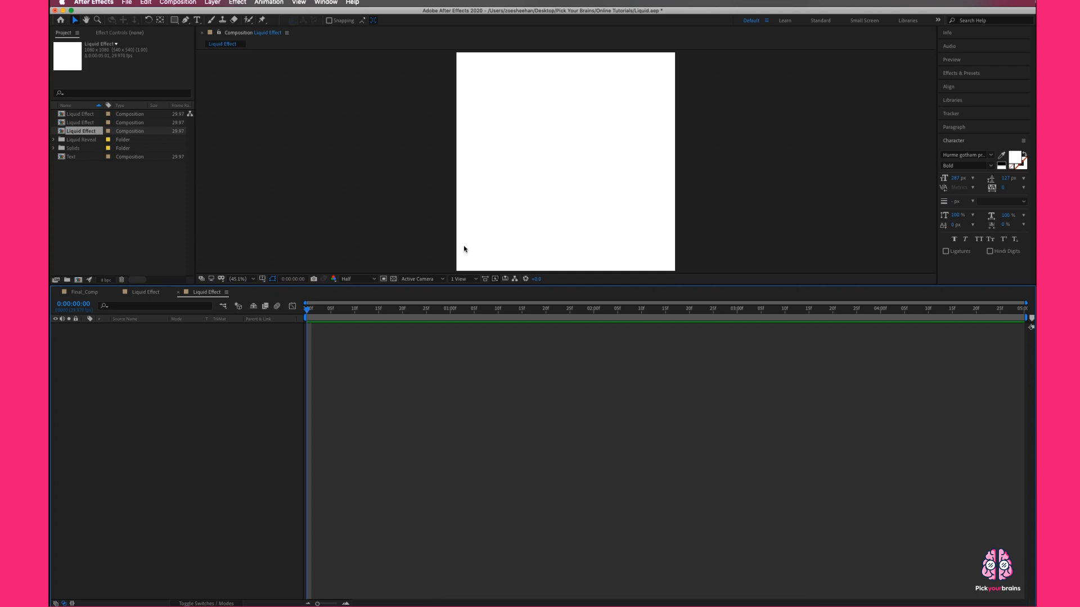
Add a shape layer and draw a full-height rectangle from well outside the canvas's left edge to just short of its centre.
right_click(176, 368)
mouse_move(264, 373)
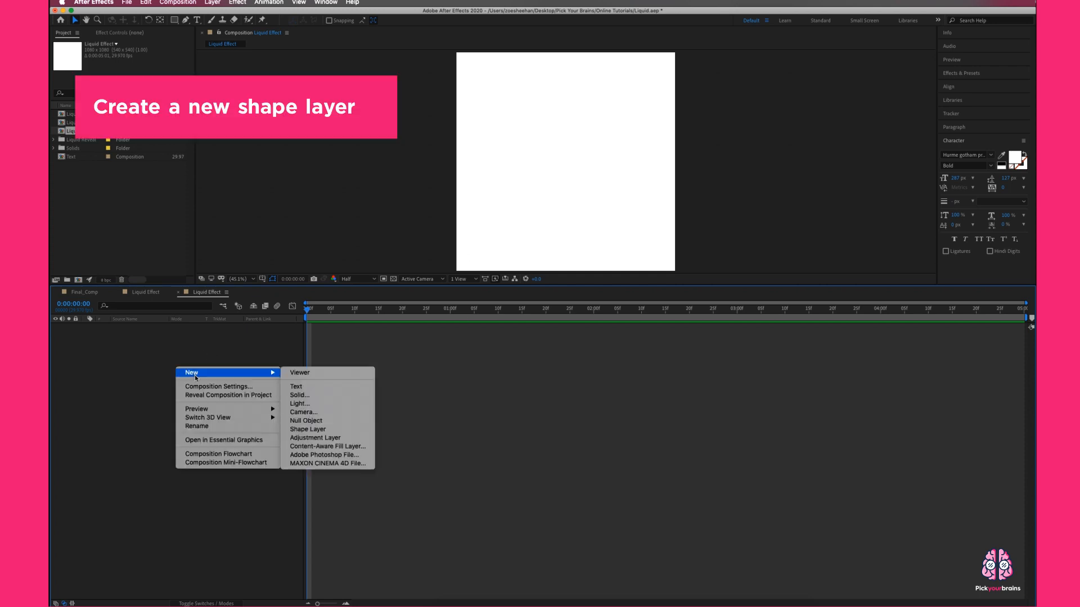
left_click(320, 431)
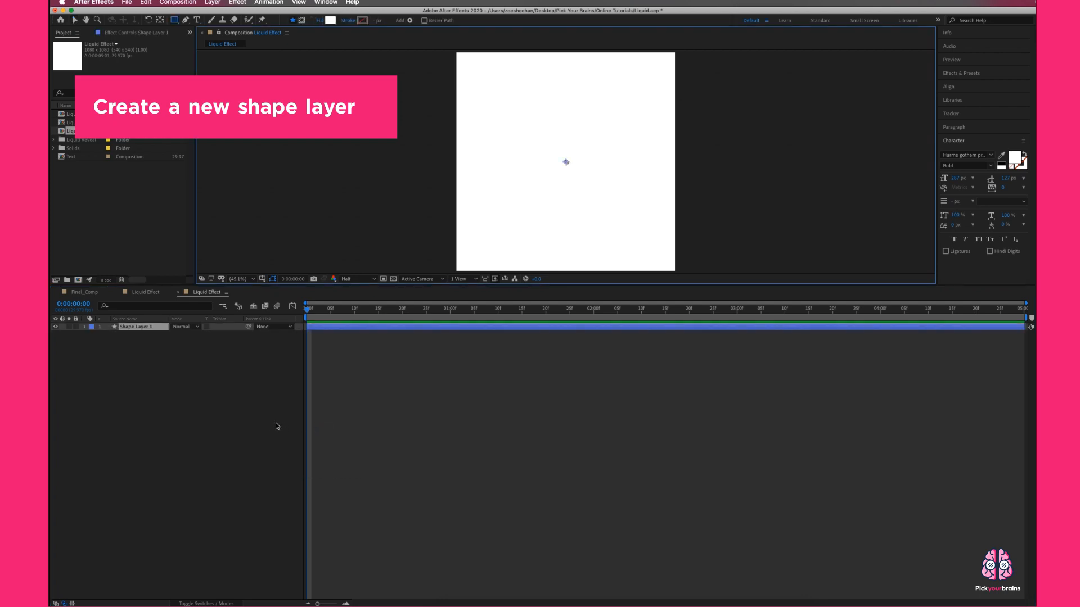
left_click(175, 21)
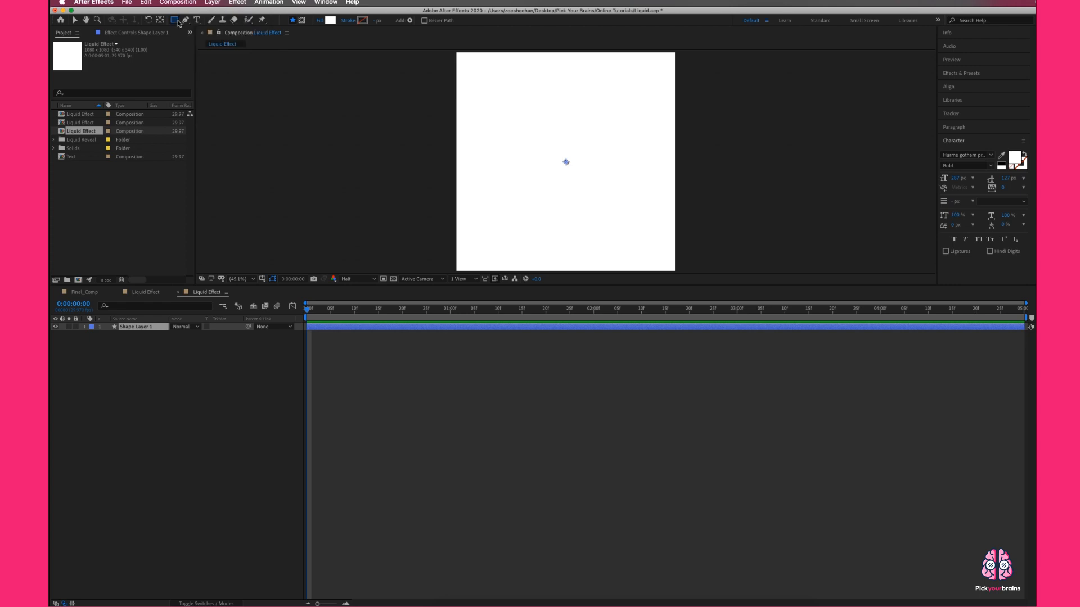
left_click(178, 22)
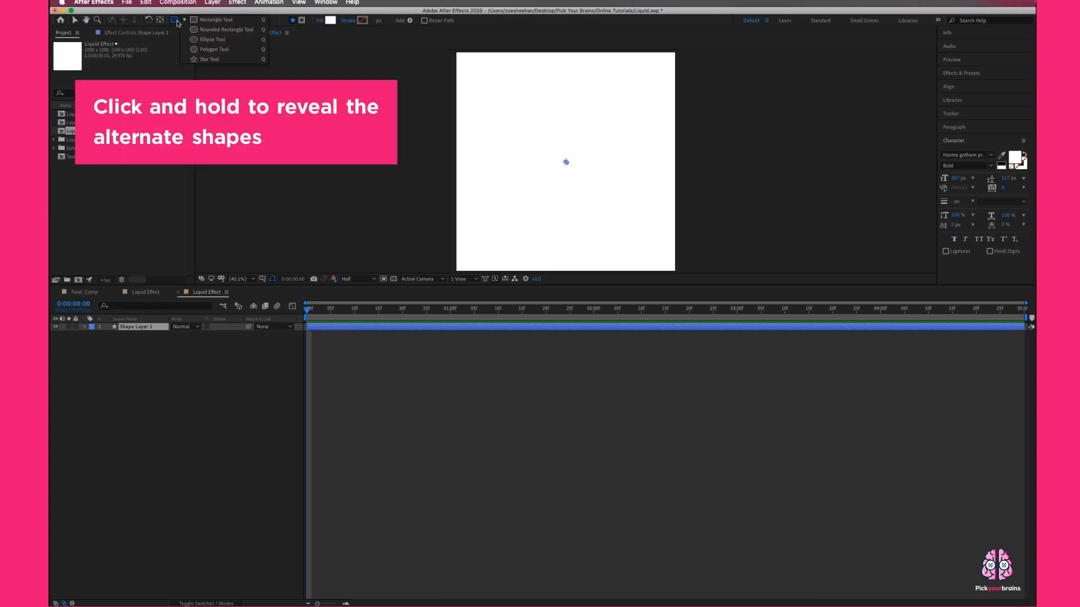
left_click(207, 21)
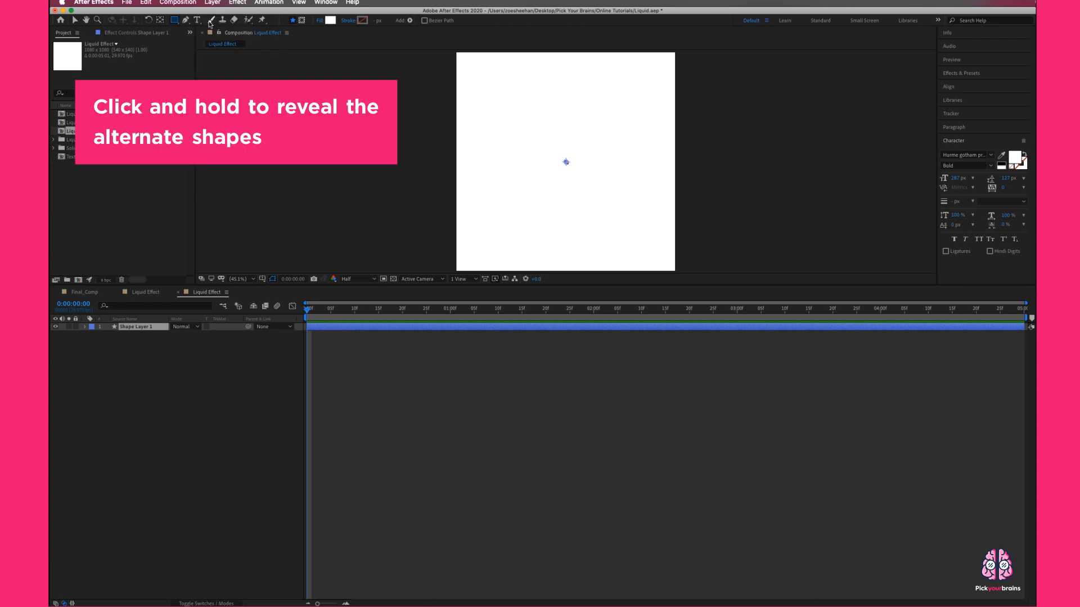
mouse_move(314, 52)
left_mouse_down()
mouse_move(451, 168)
mouse_move(545, 280)
left_mouse_up()
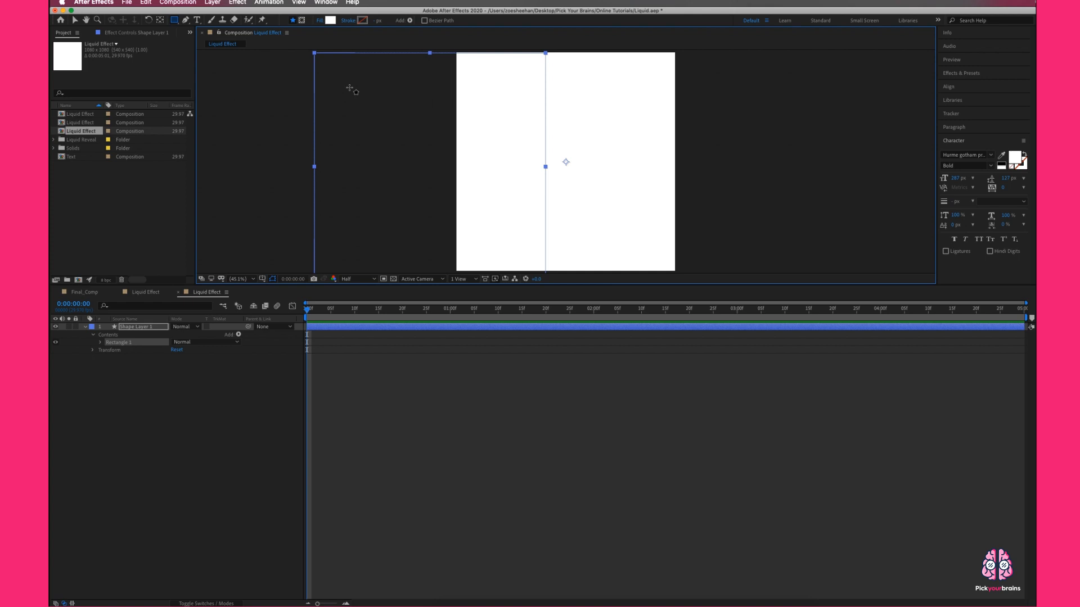
Set the rectangle's fill color to light pink FF94DA.
left_click(330, 20)
mouse_move(476, 304)
left_mouse_down()
mouse_move(491, 277)
mouse_move(518, 276)
mouse_move(447, 270)
left_mouse_up()
left_click(520, 300)
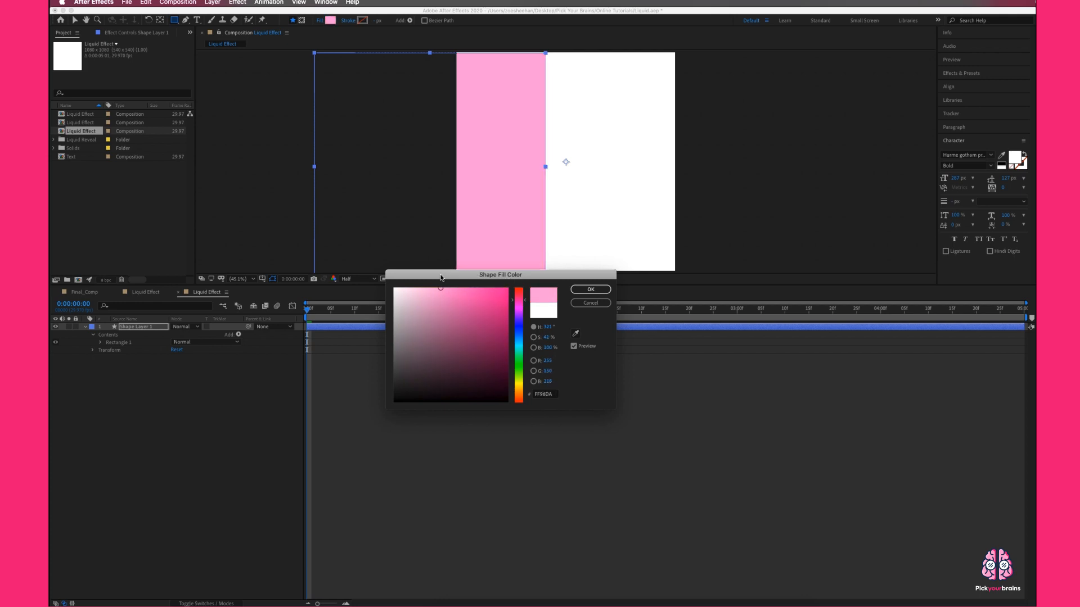
left_click(590, 290)
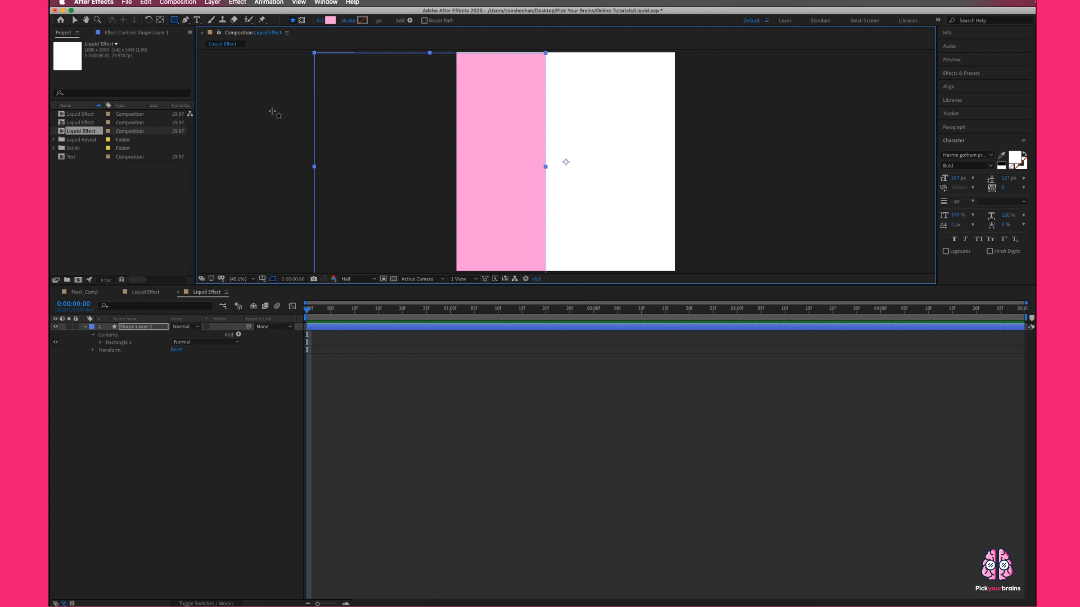
Move the pink rectangle off the canvas's left edge and then back over the canvas.
left_click(74, 20)
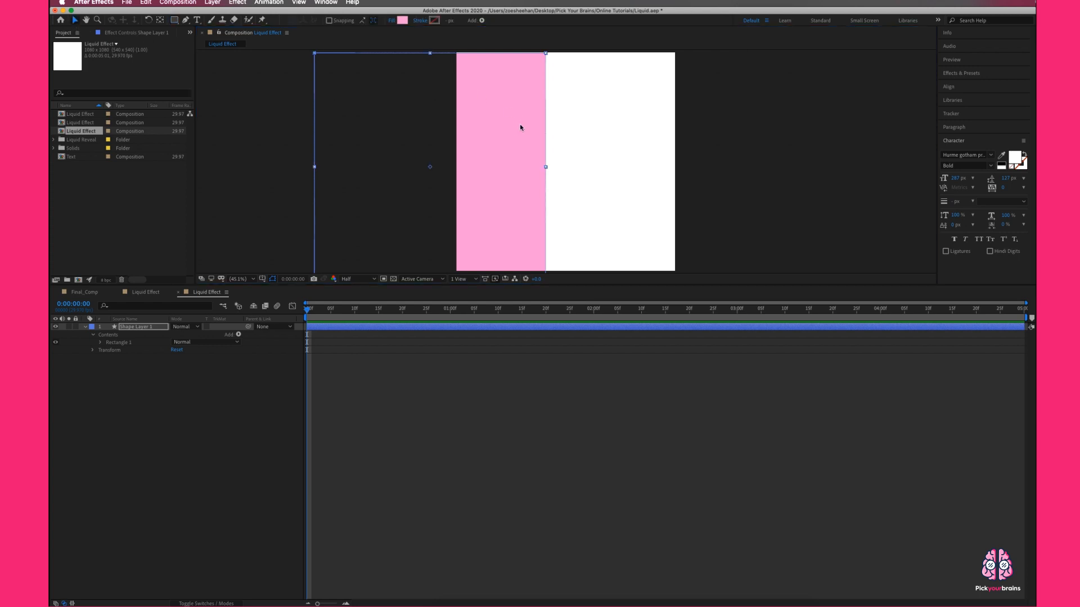
left_click_drag(531, 119, 442, 116)
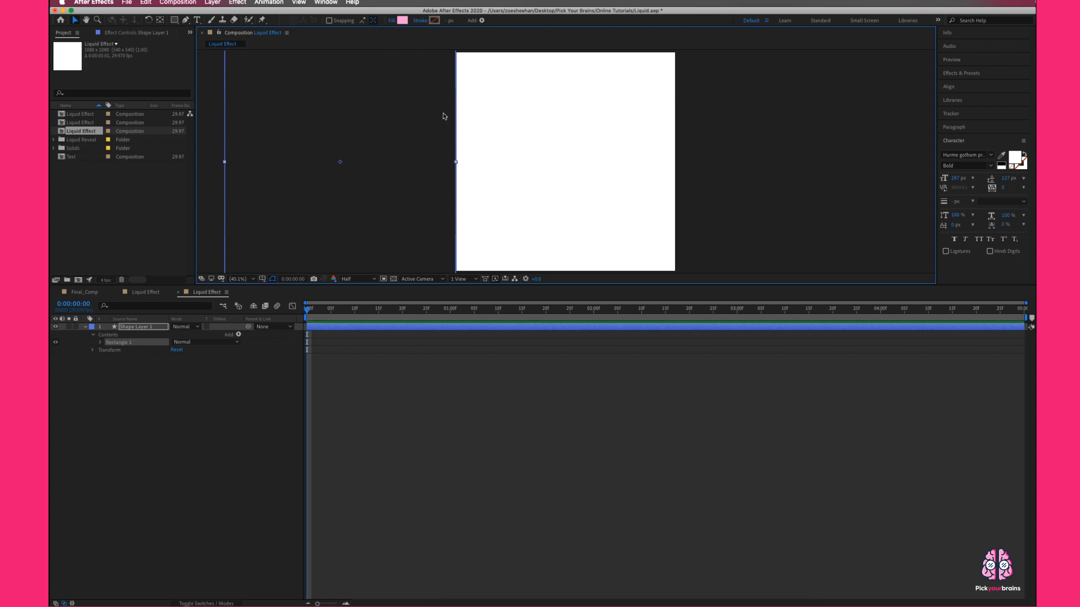
left_click_drag(429, 139, 494, 178)
Nudge the whole shape layer horizontally back and forth across the canvas, finishing with a long run to the left.
left_click(150, 330)
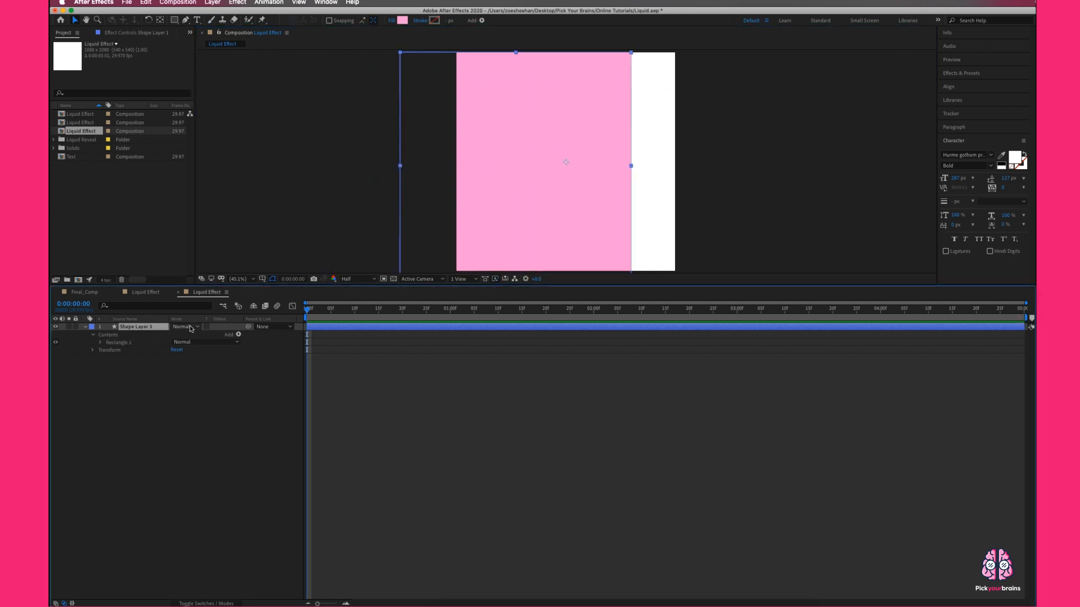
key("shift+Left")
key("shift+Left")
key("shift+Left")
key("shift+Left")
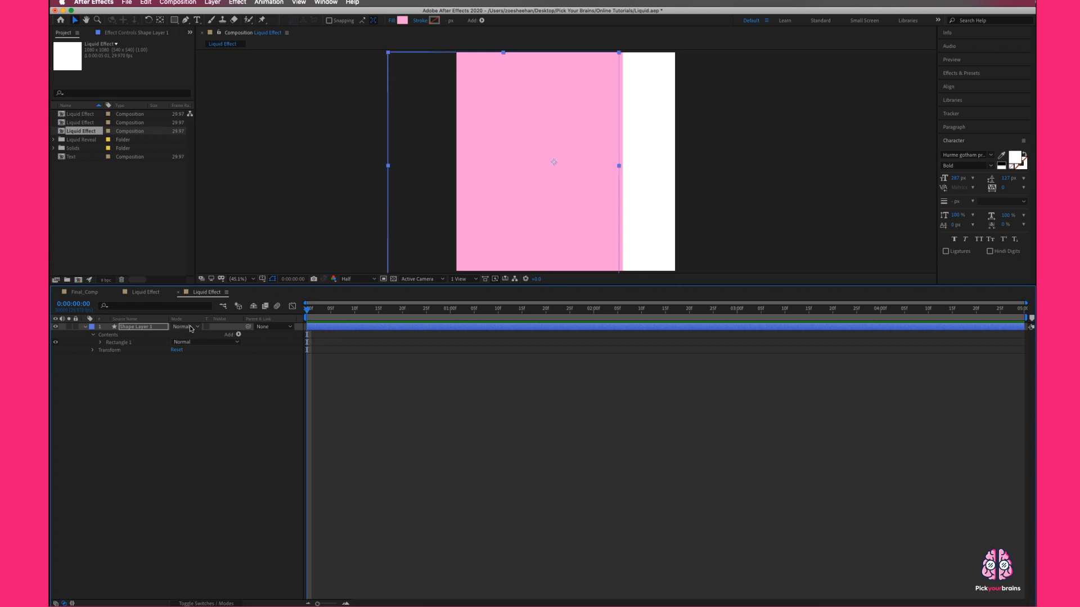
key("shift+Right")
key("shift+Right")
key("shift+Right")
key("shift+Right")
key("shift+Right")
key("shift+Right")
key("shift+Right")
key("shift+Right")
key("shift+Right")
key("shift+Right")
key("shift+Right")
key("shift+Left")
key("shift+Left")
key("shift+Left")
key("shift+Left")
key("shift+Left")
key("shift+Left")
key("shift+Left")
key("shift+Left")
key("shift+Left")
key("shift+Left")
key("shift+Left")
key("shift+Left")
key("shift+Left")
key("shift+Left")
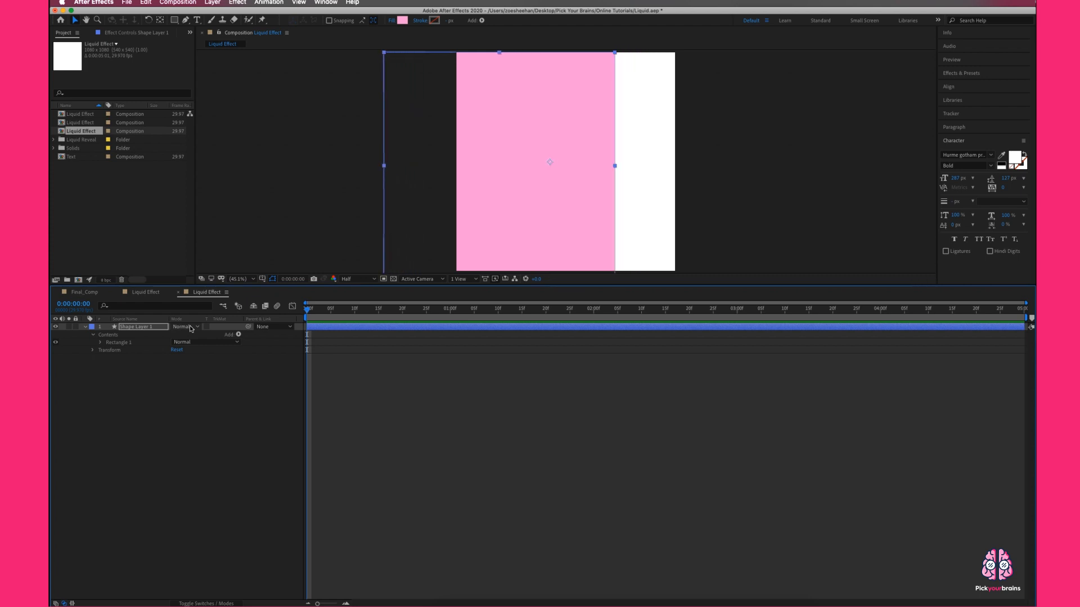
key("shift+Left")
key("shift+Left")
key("shift+Left")
key("shift+Left")
key("shift+Left")
key("shift+Left")
key("shift+Left")
key("shift+Left")
key("shift+Left")
key("shift+Left")
key("shift+Left")
key("shift+Left")
key("shift+Left")
key("shift+Left")
key("shift+Left")
key("shift+Left")
key("shift+Left")
key("shift+Left")
key("shift+Left")
key("shift+Left")
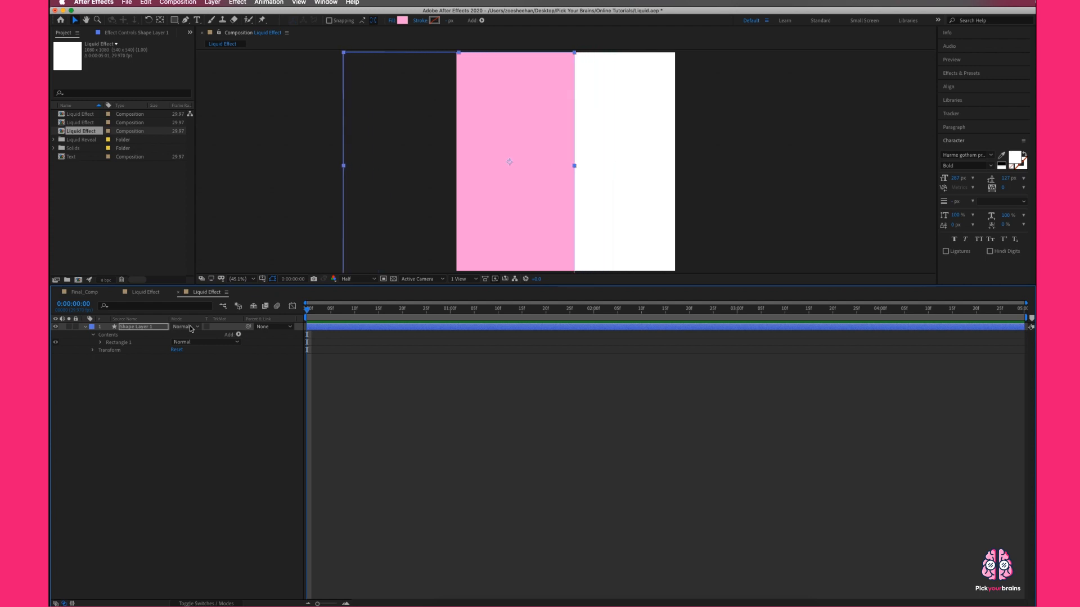
key("shift+Left")
key("shift+Left")
key("shift+Left")
key("shift+Left")
key("shift+Left")
key("shift+Left")
Move the pink shape layer completely off the canvas's left edge and reveal its Transform properties.
left_click_drag(507, 128, 405, 133)
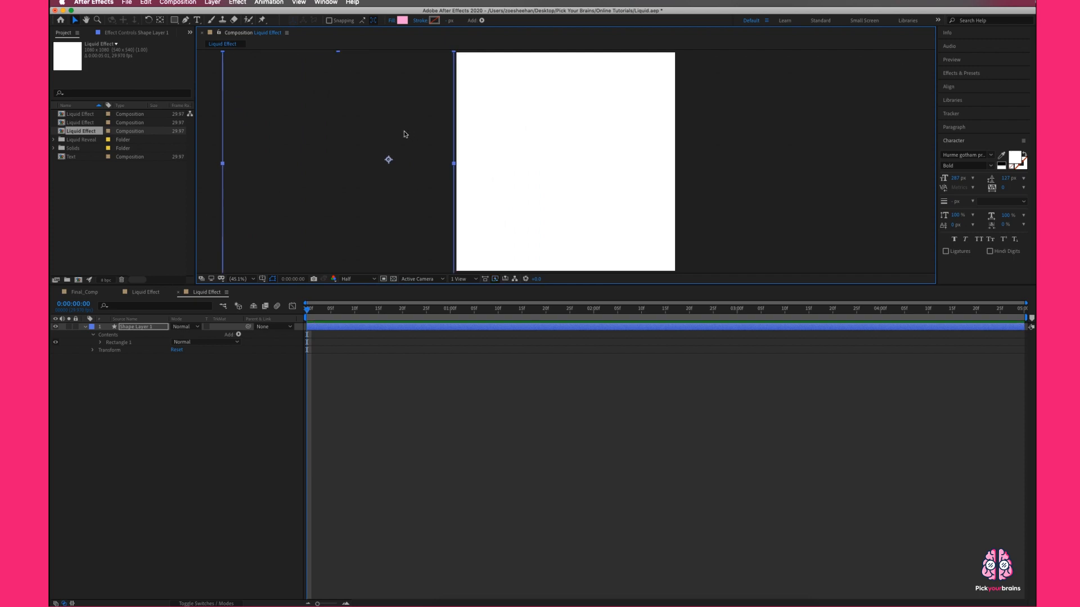
left_click(85, 326)
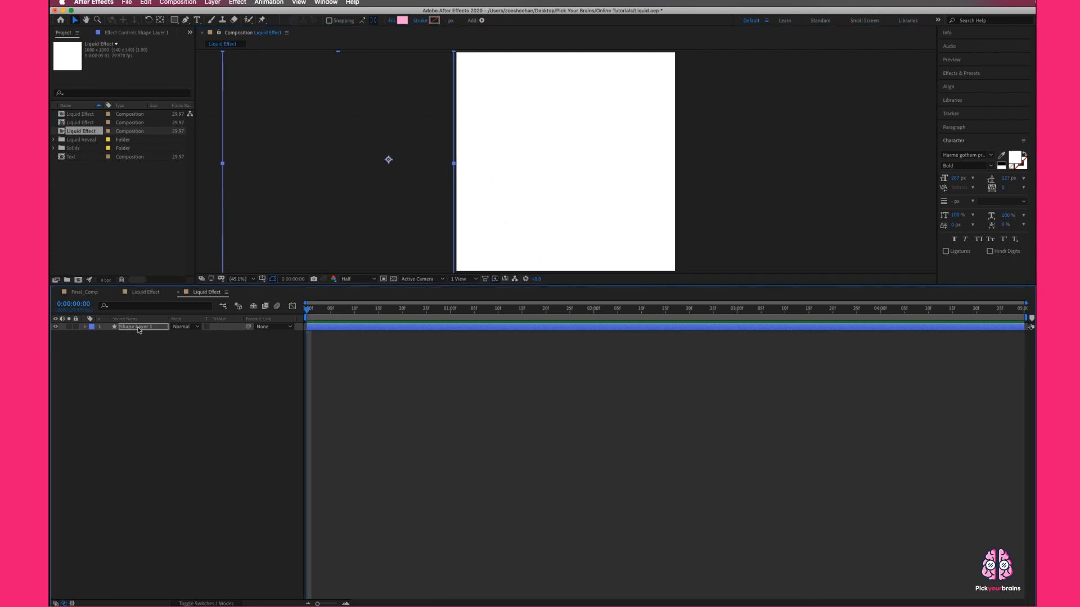
key("p")
left_click(86, 329)
left_click(85, 329)
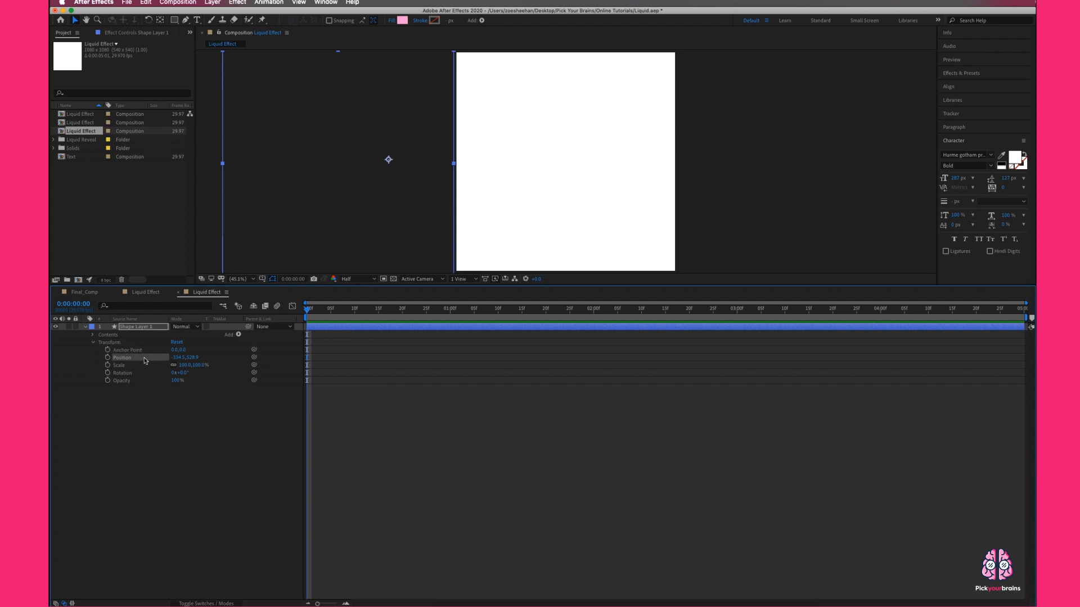
mouse_move(309, 310)
left_mouse_down()
mouse_move(433, 318)
mouse_move(302, 320)
left_mouse_up()
left_click_drag(311, 311, 355, 309)
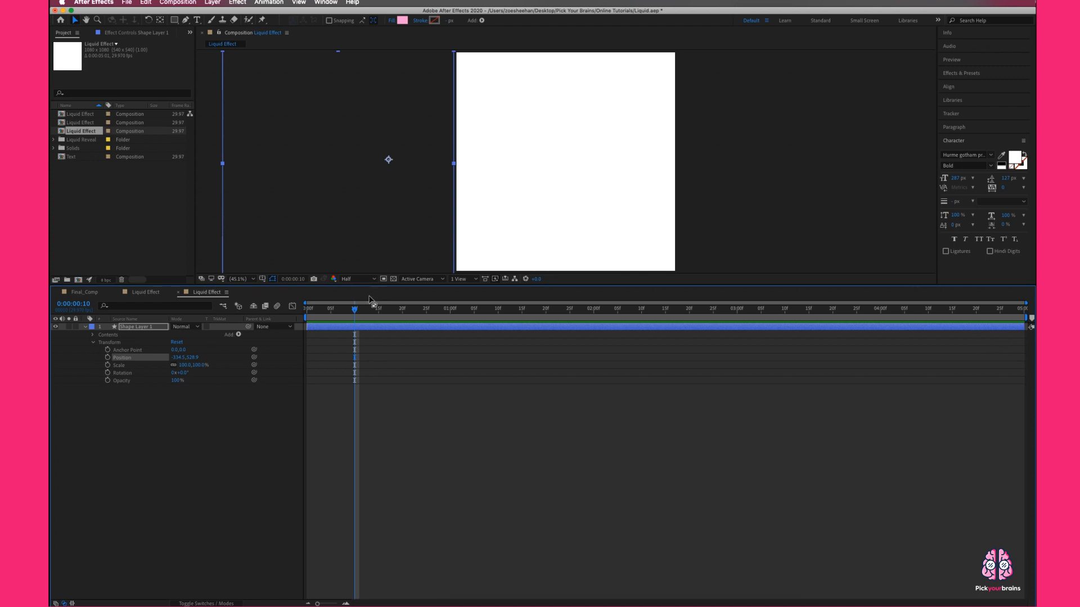
left_click_drag(356, 308, 380, 308)
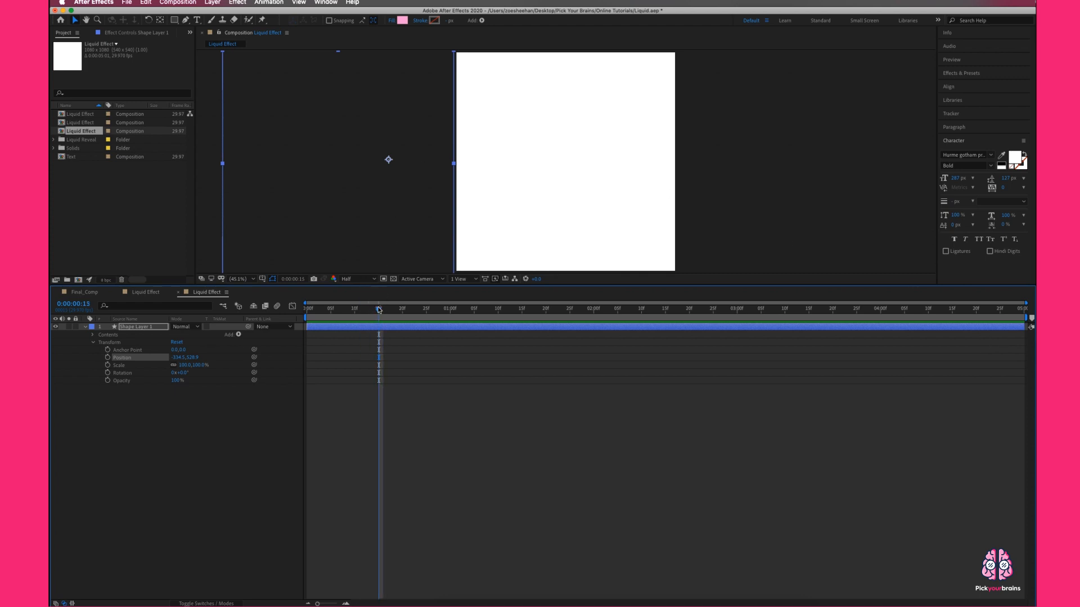
left_click_drag(720, 321, 399, 333)
left_click_drag(377, 309, 378, 310)
left_click_drag(393, 310, 414, 313)
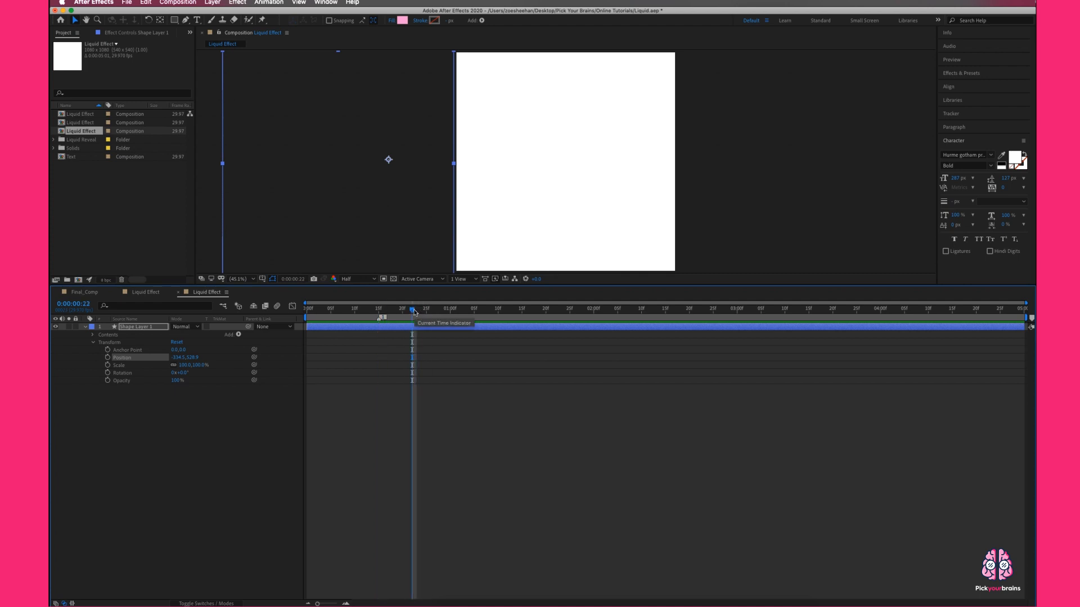
Start keyframing the shape layer's Position with a keyframe at 0:00:00:00.
left_click_drag(413, 309, 298, 318)
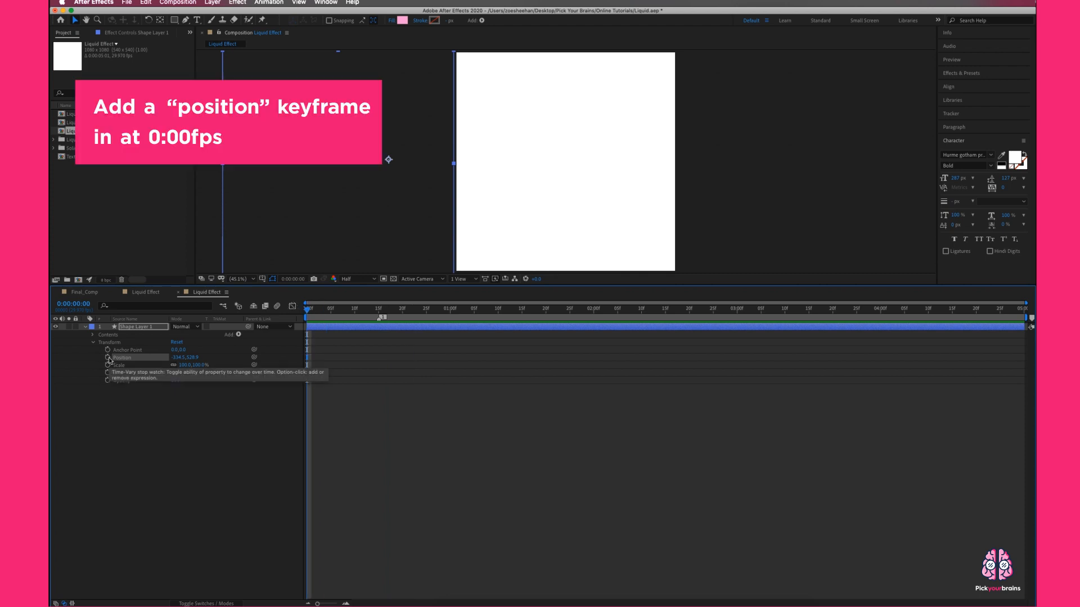
left_click(108, 358)
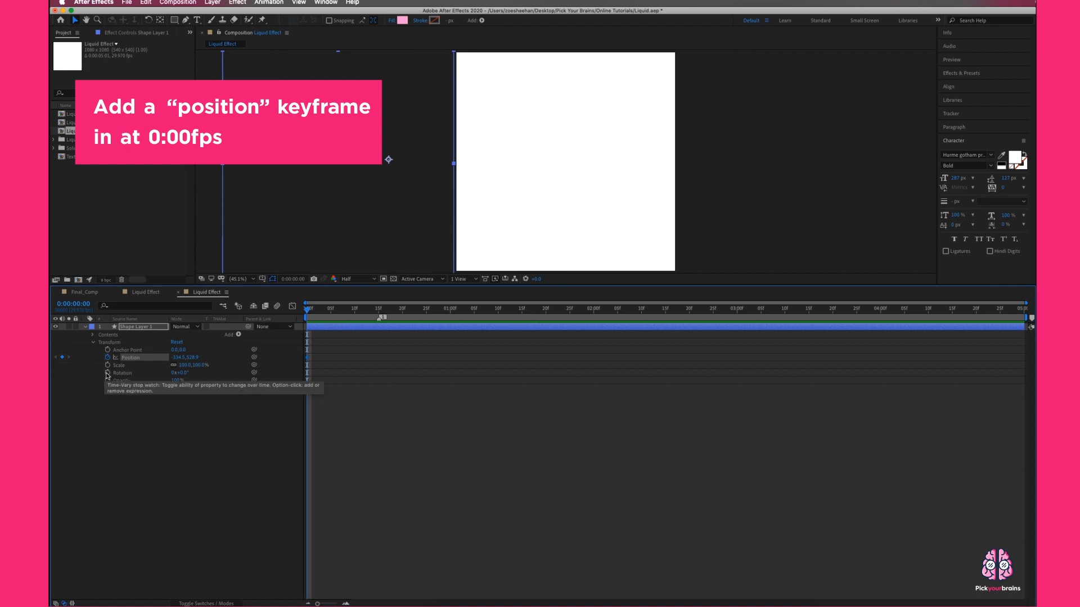
left_click_drag(311, 357, 303, 367)
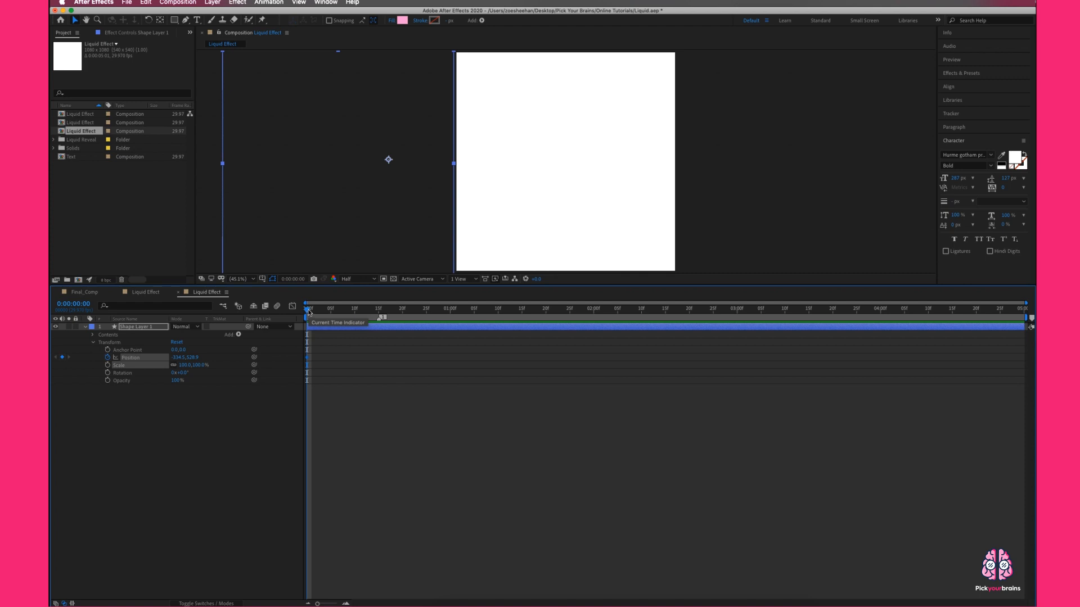
At 0:00:02:00, keyframe the layer's Position by moving the pink shape right to cover the whole canvas, and preview the animation.
left_click_drag(309, 312, 595, 326)
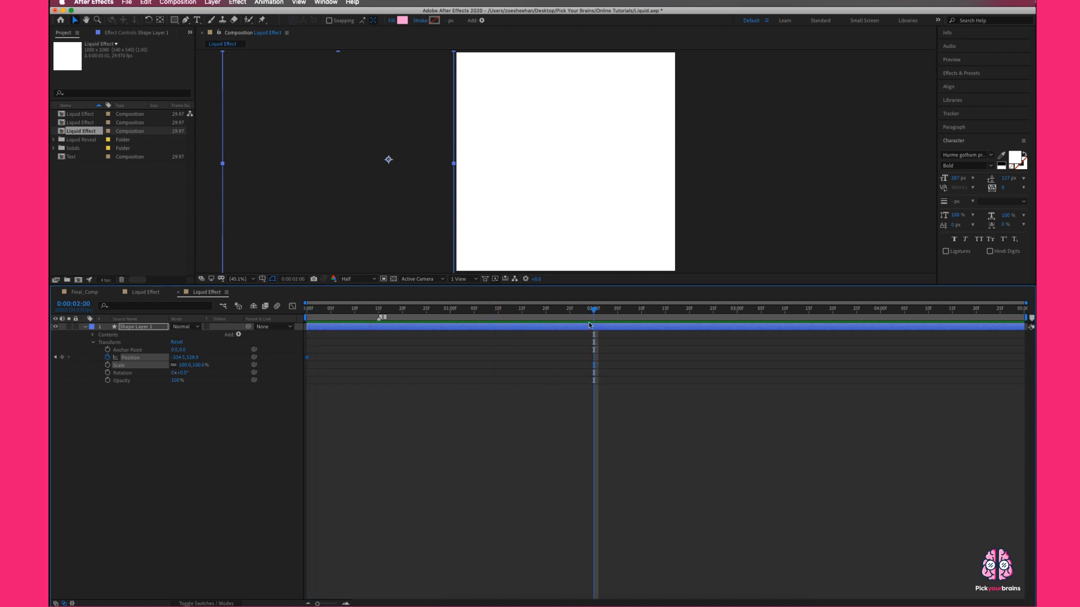
left_click_drag(423, 174, 649, 172)
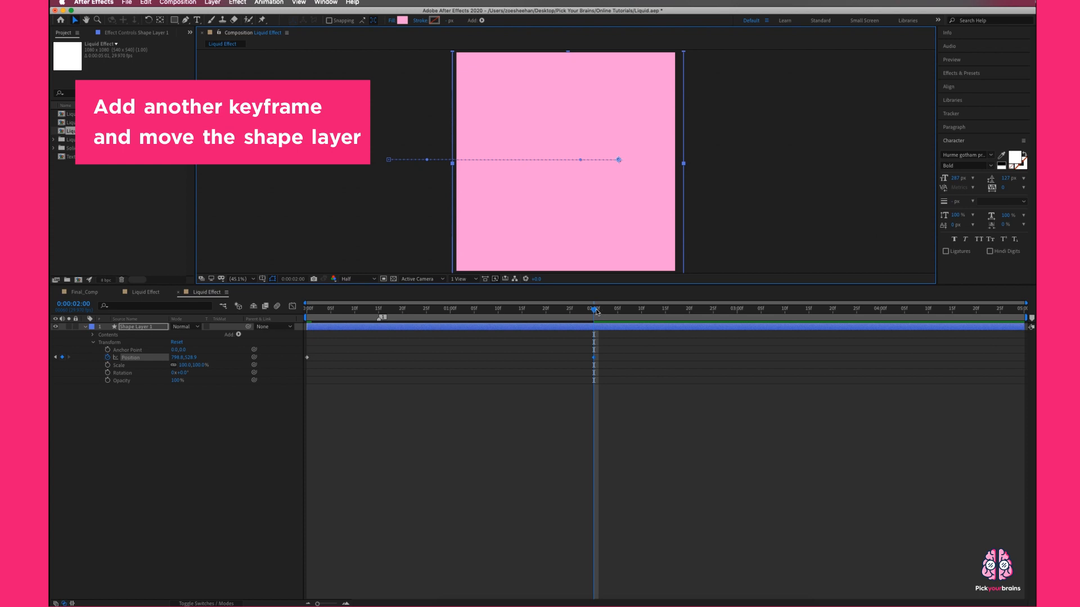
left_click_drag(594, 309, 298, 319)
key("space")
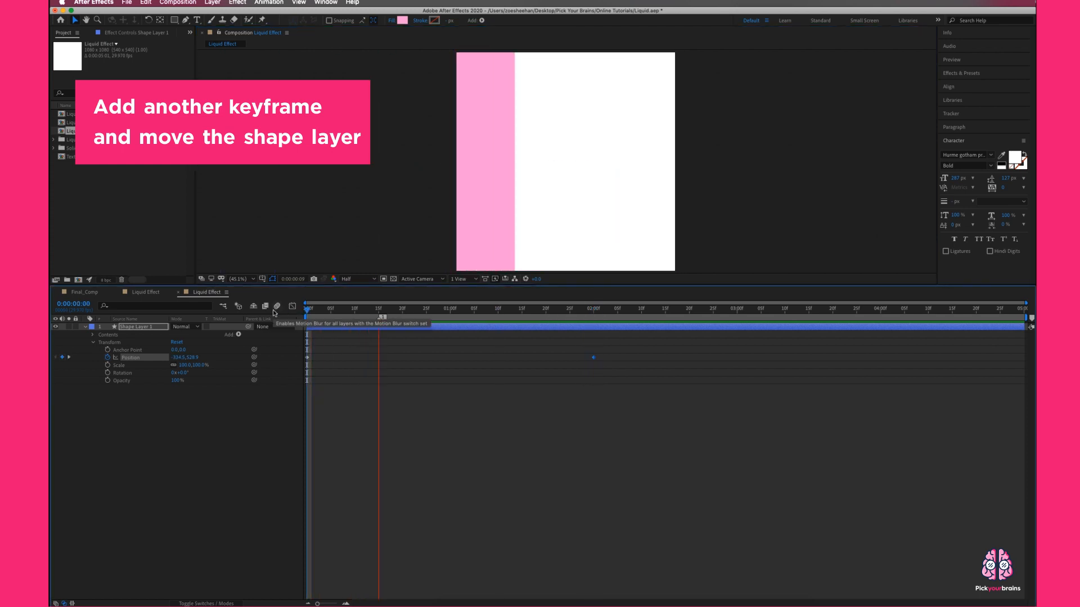
left_click_drag(603, 311, 589, 312)
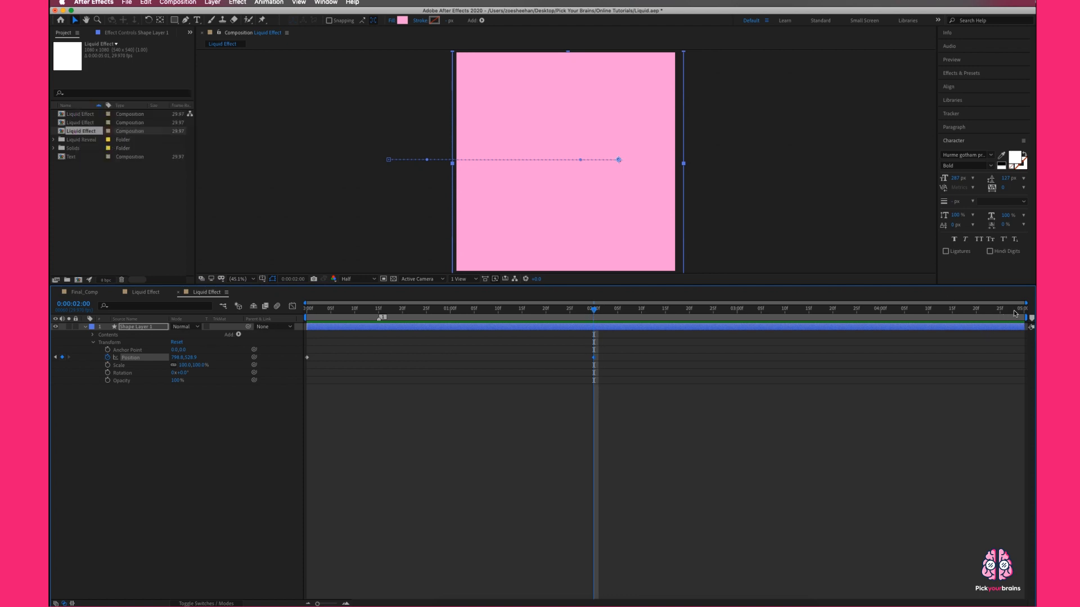
Find the Turbulent Displace effect by searching for "turbu" and apply it to the pink shape layer.
left_click(148, 328)
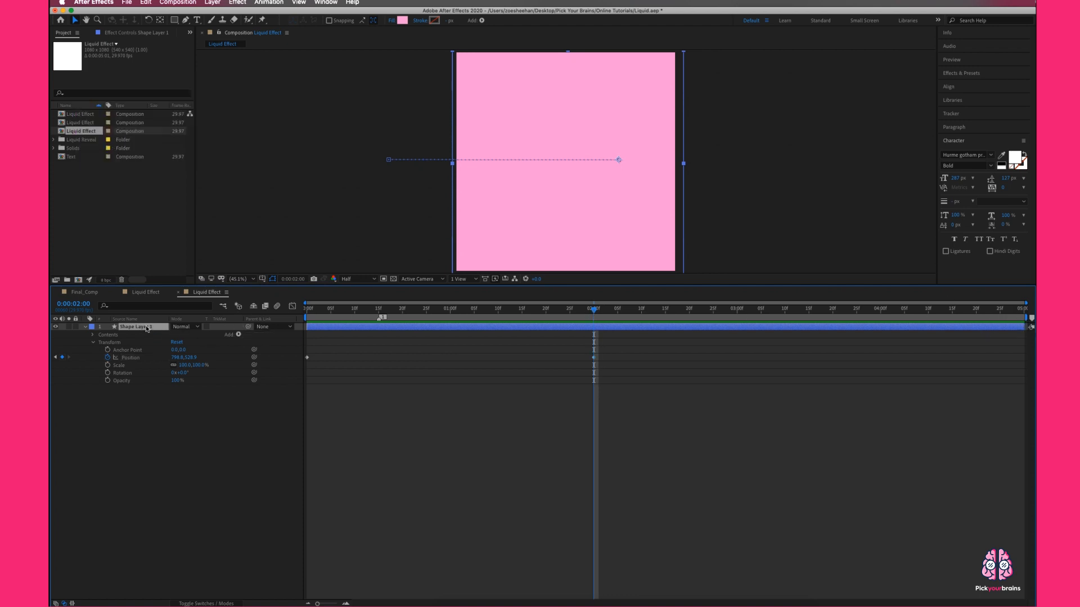
left_click(973, 75)
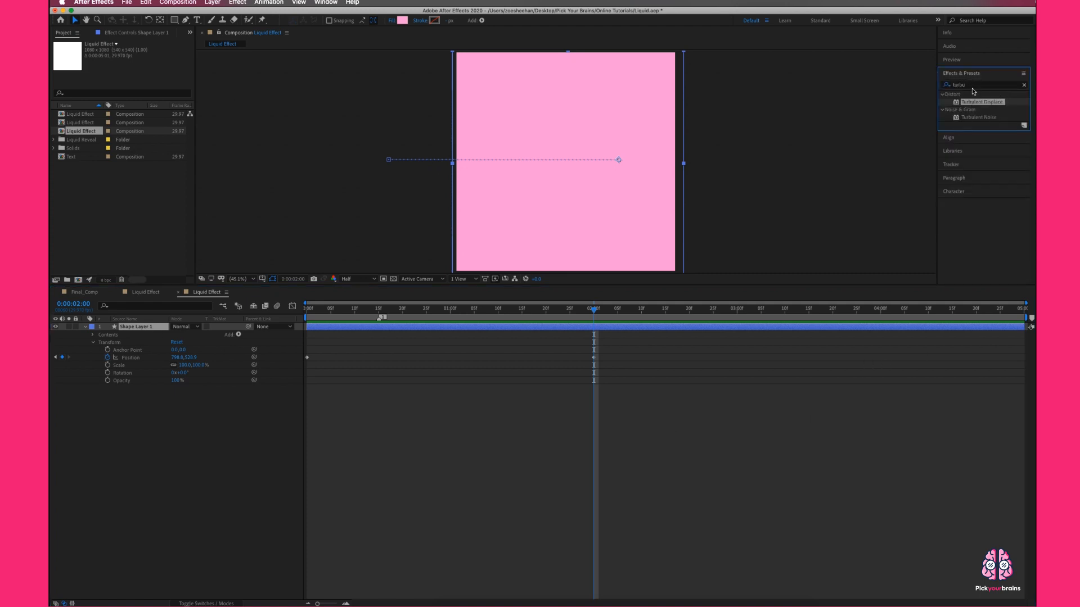
left_click(978, 85)
type("turbu")
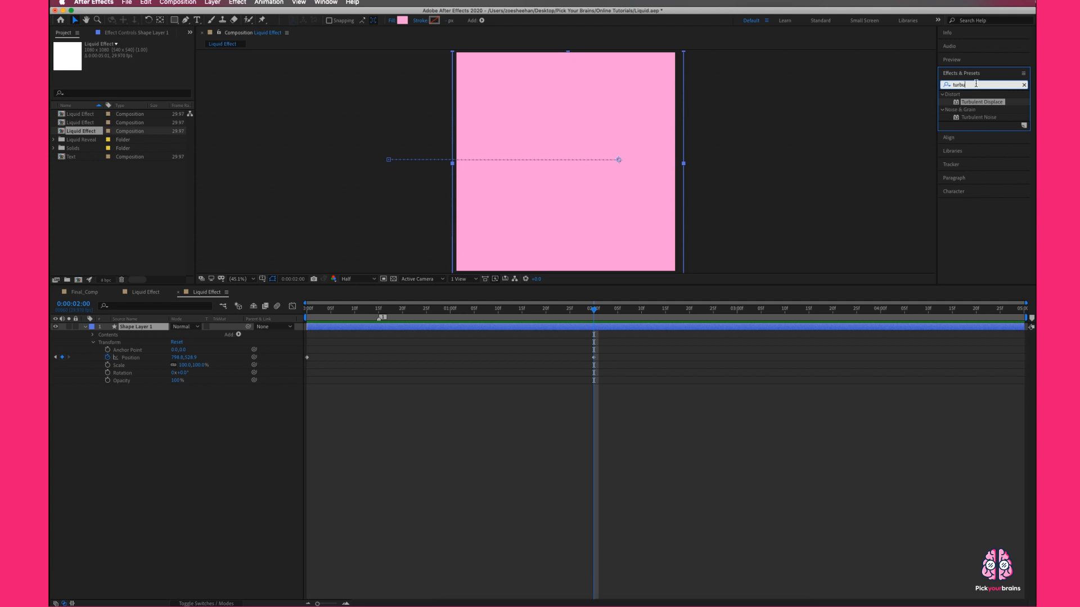
left_click(329, 3)
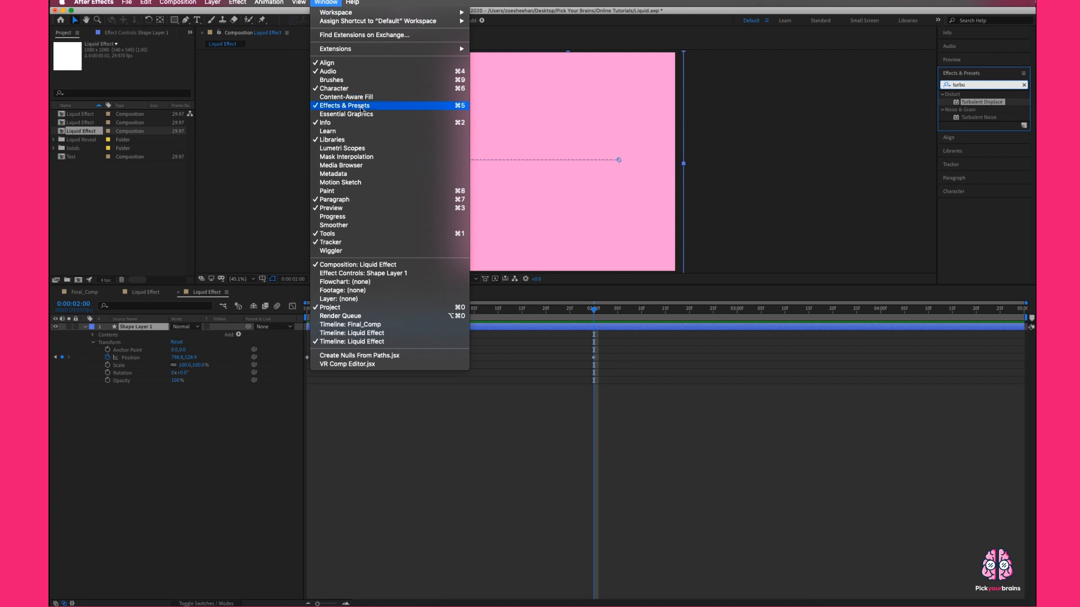
left_click(979, 103)
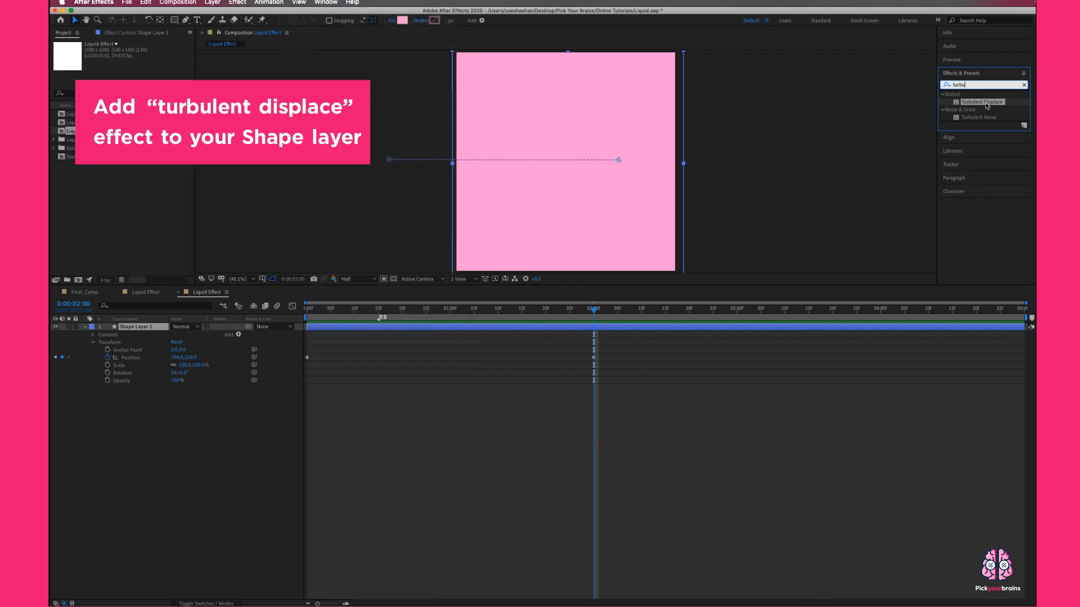
left_click_drag(991, 102, 630, 110)
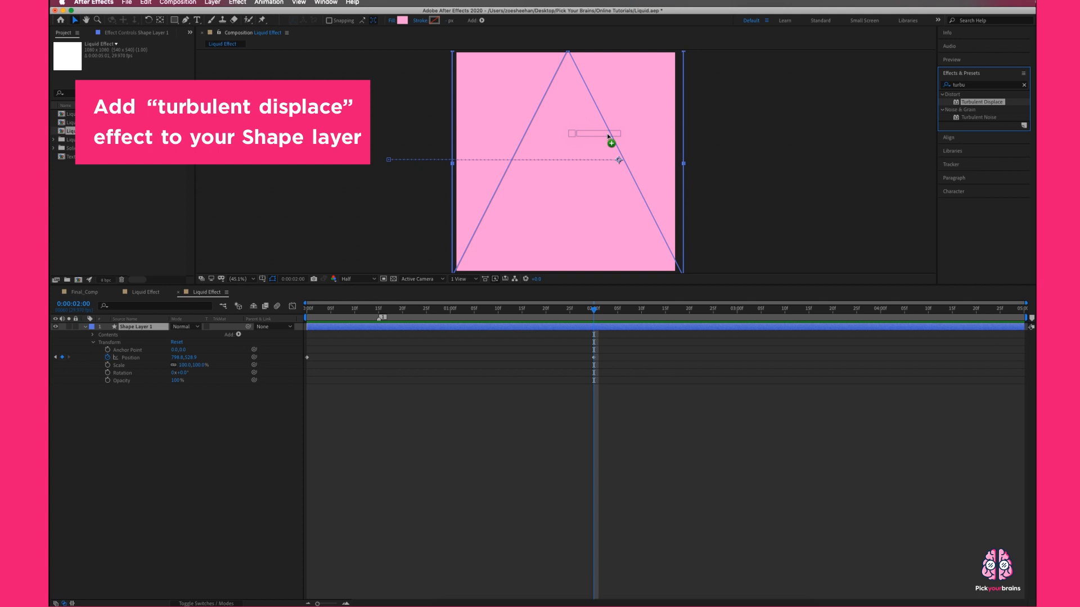
left_click_drag(608, 135, 146, 331)
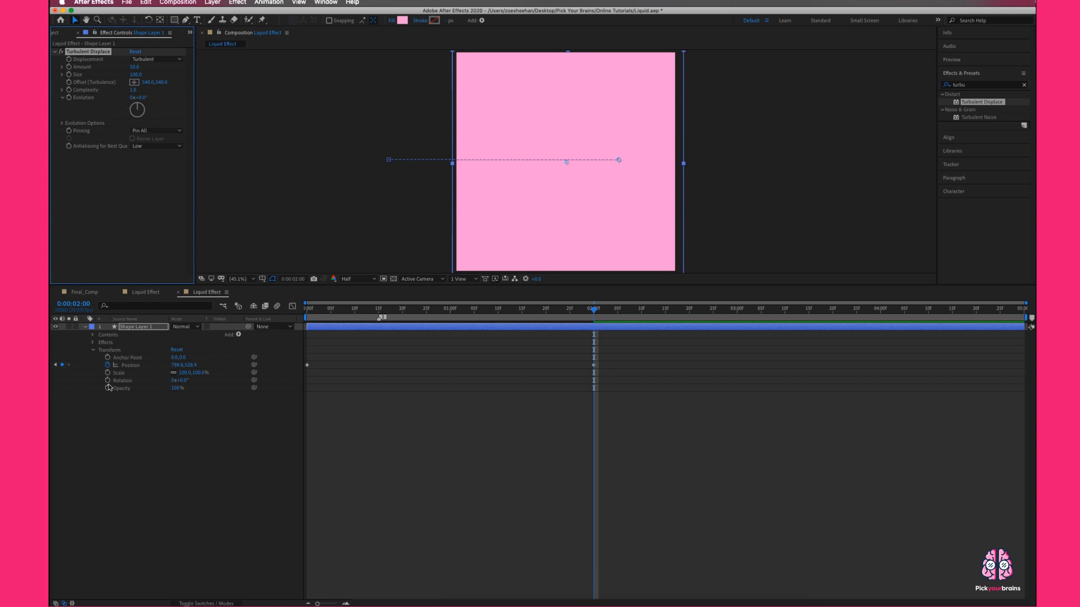
Reveal the Turbulent Displace effect under the shape layer and examine its settings in the effect controls.
left_click(86, 328)
left_click(86, 327)
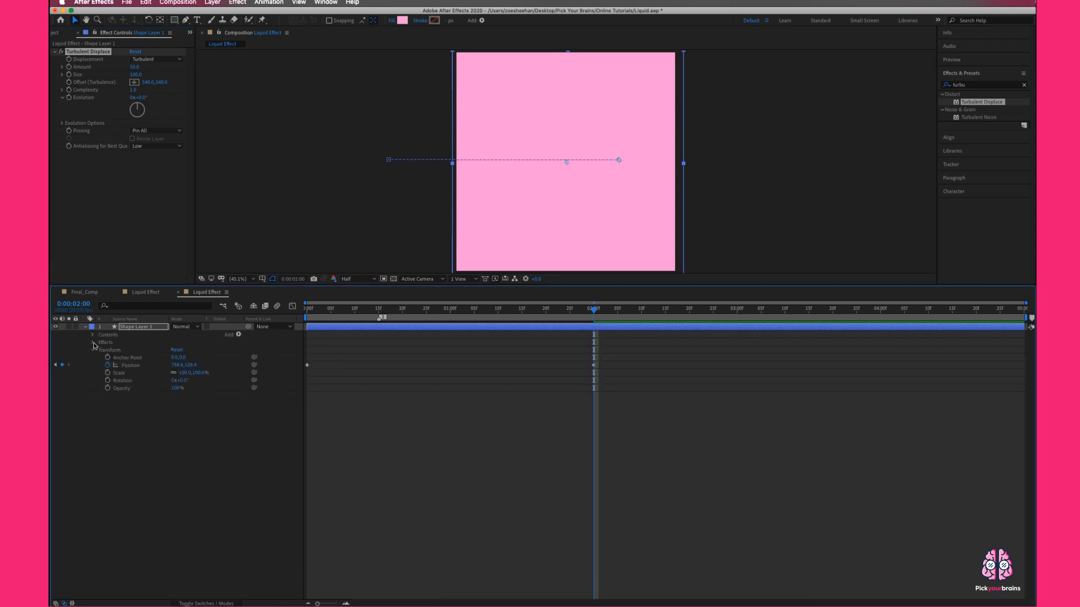
left_click(93, 343)
left_click(150, 330)
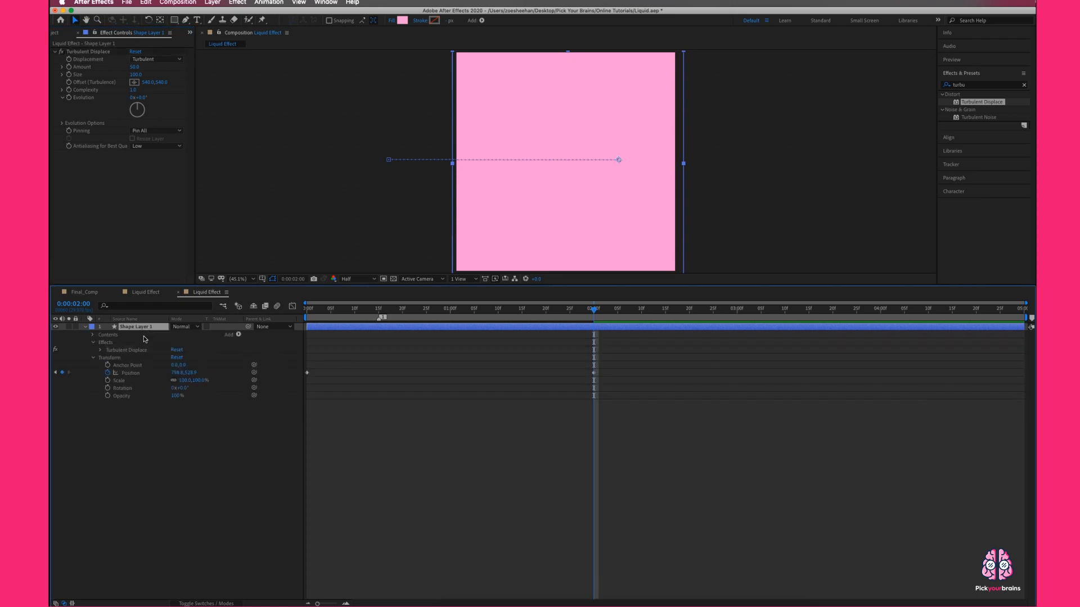
left_click(126, 352)
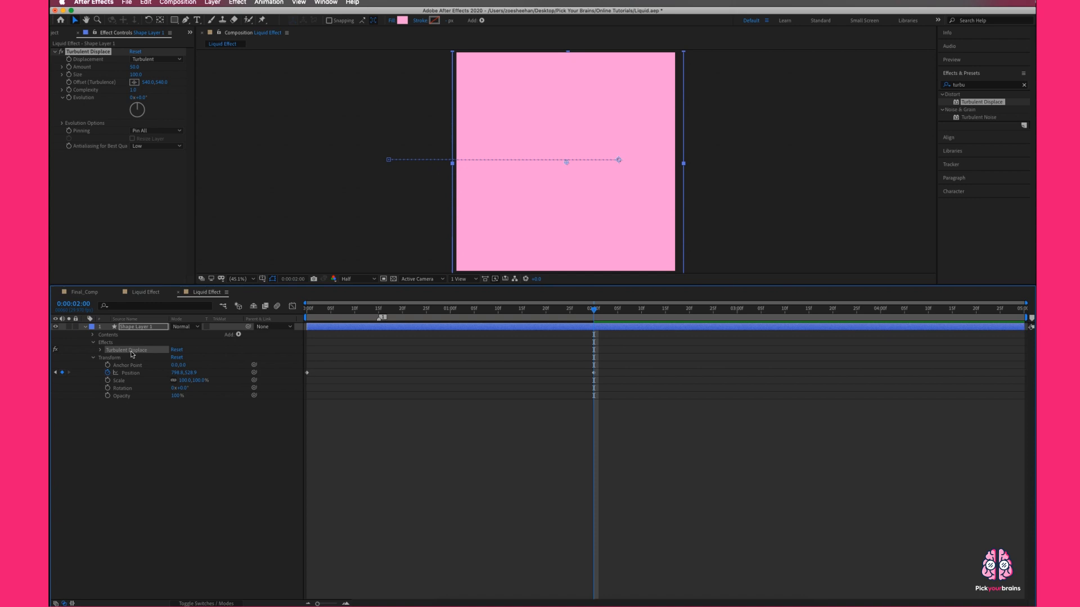
left_click(110, 36)
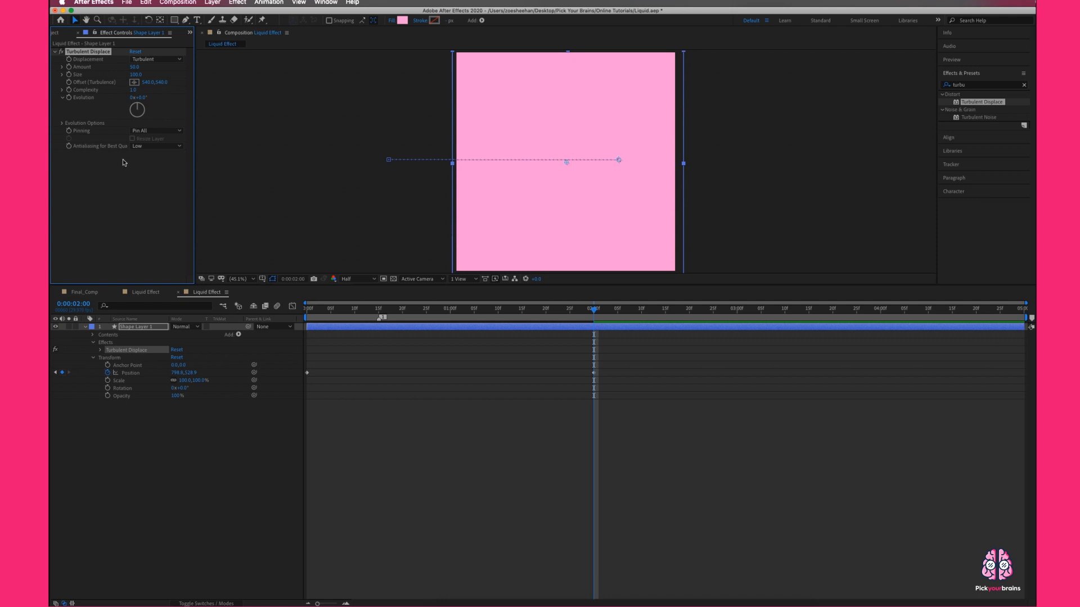
left_click(325, 2)
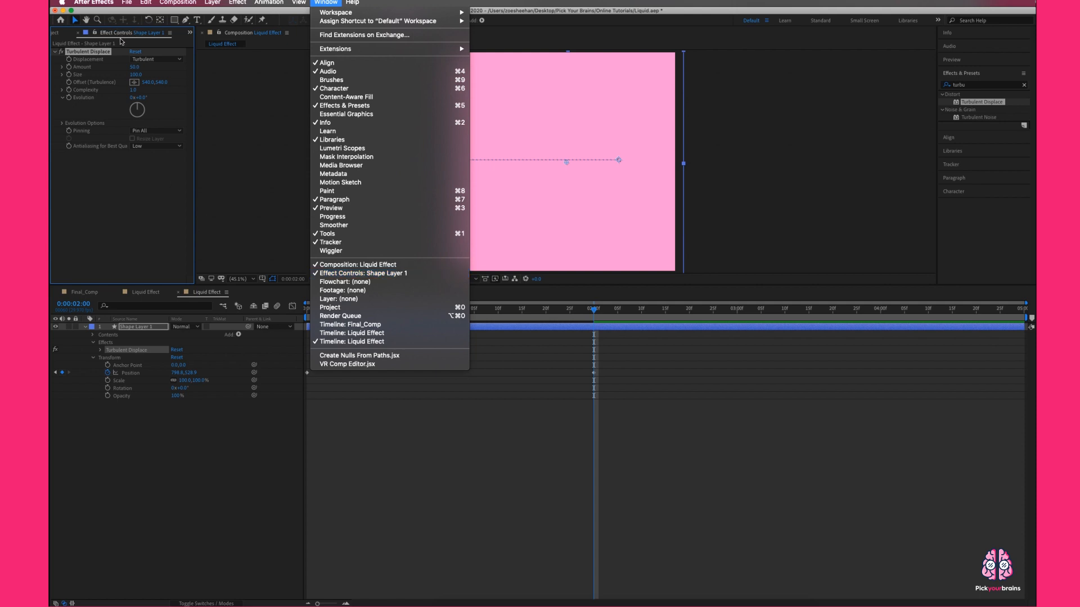
left_click(124, 225)
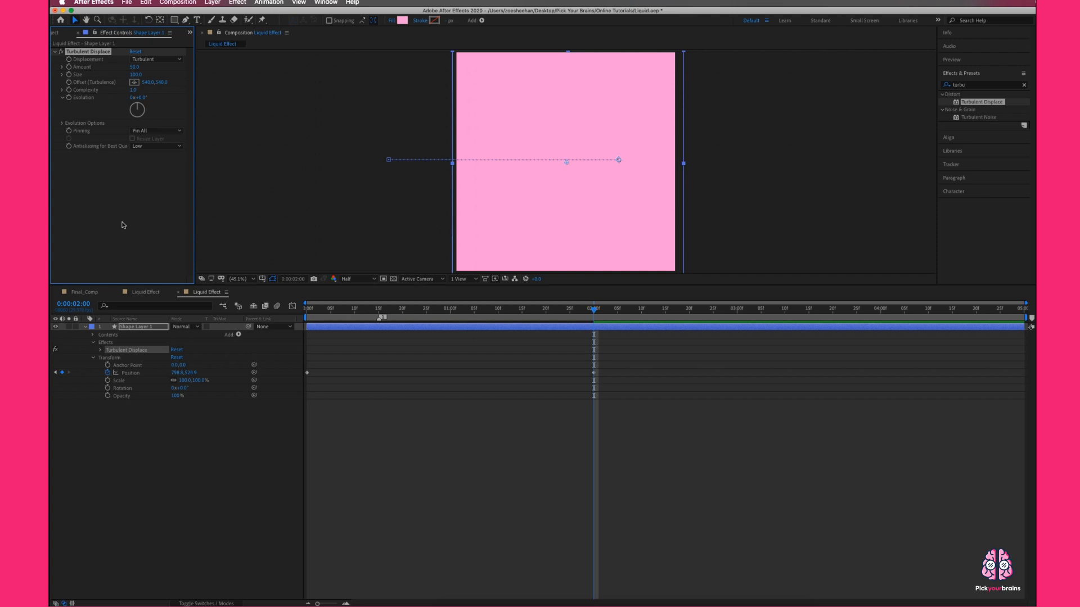
Set the effect's Displacement to Twist, preview the animation from the start, and return the playhead to 0:00:02:00.
left_click(176, 61)
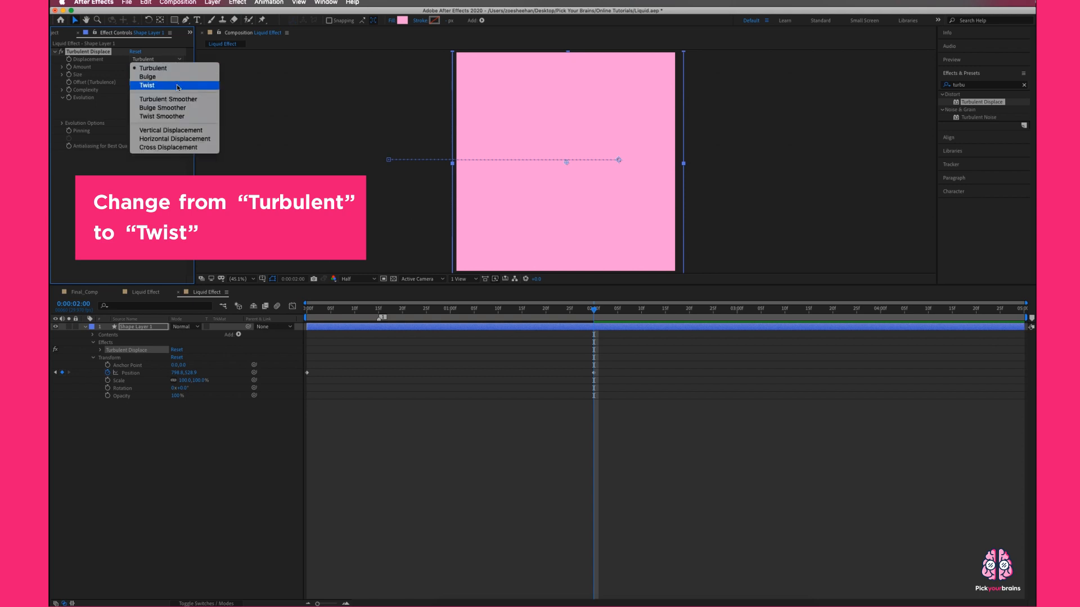
left_click(177, 86)
left_click(590, 309)
left_click_drag(555, 308, 309, 308)
key("space")
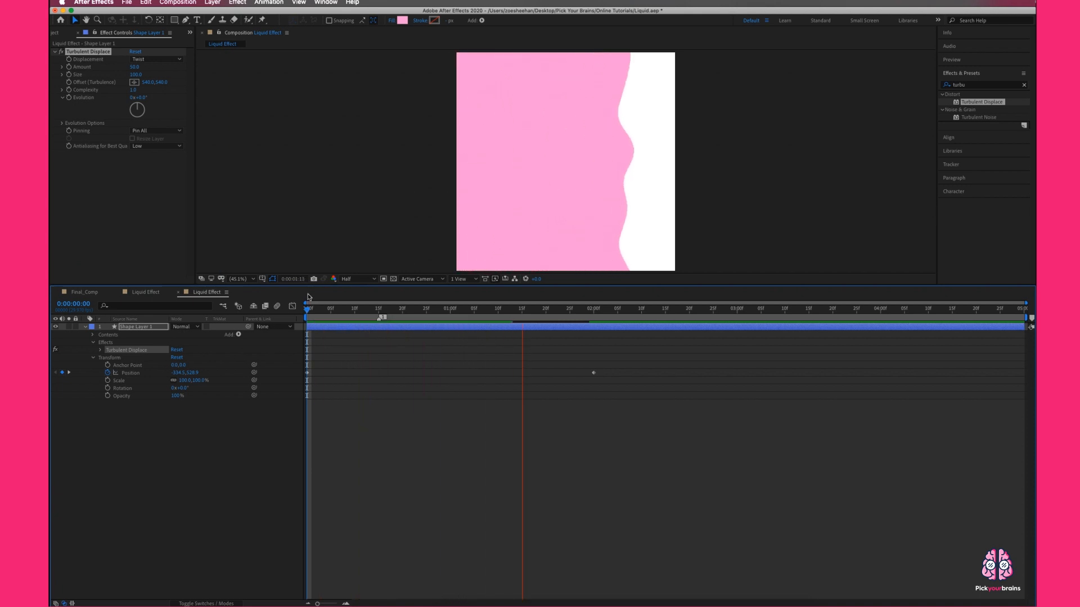
left_click(554, 309)
left_click_drag(555, 310, 591, 310)
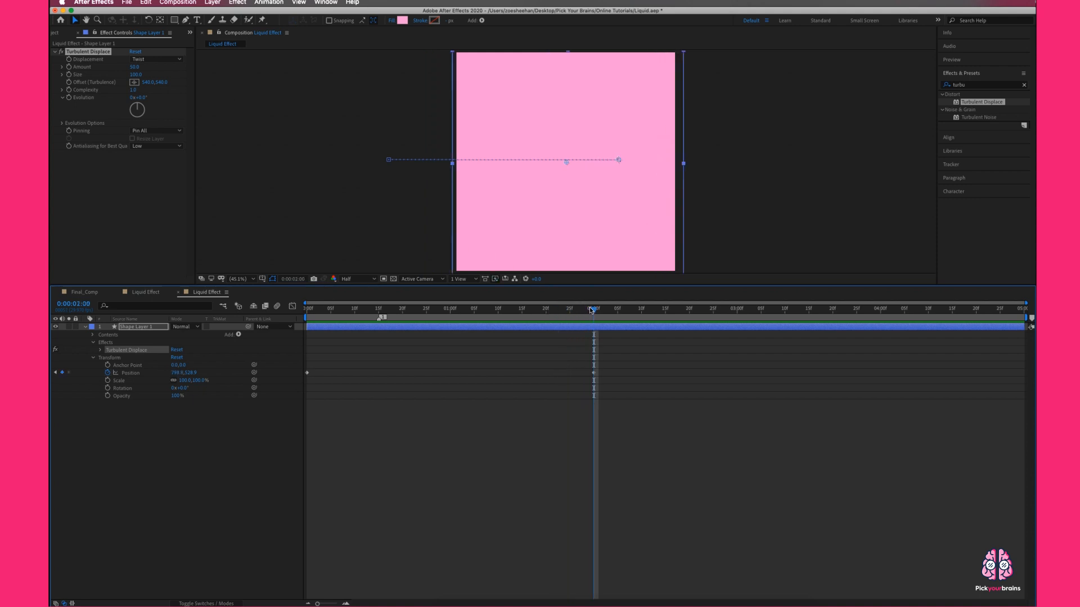
Lower the composition's preview resolution to Quarter and play the animation from the start.
left_click(364, 283)
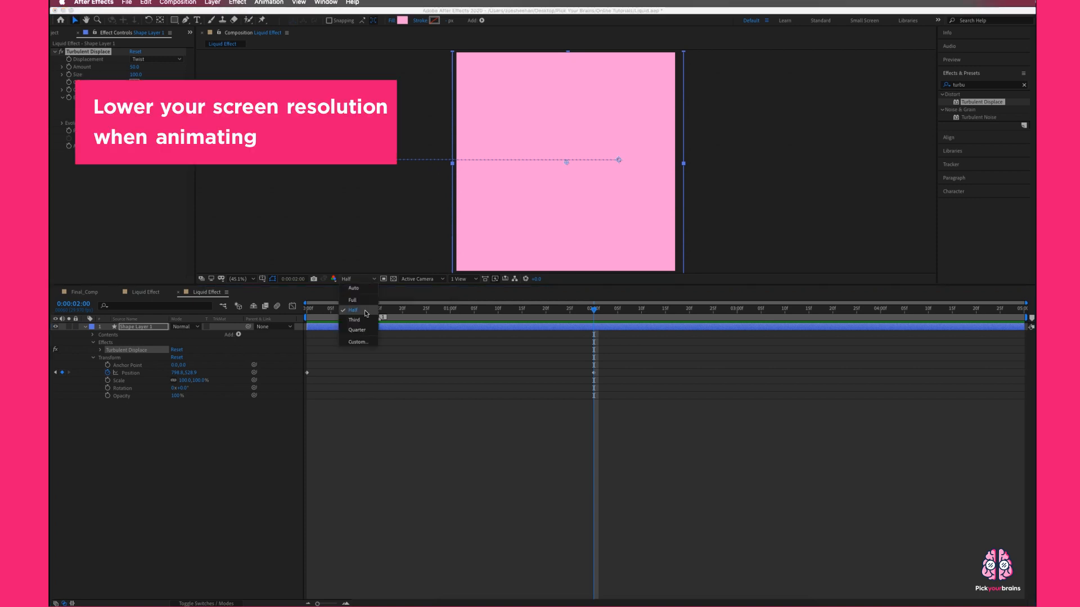
left_click(364, 331)
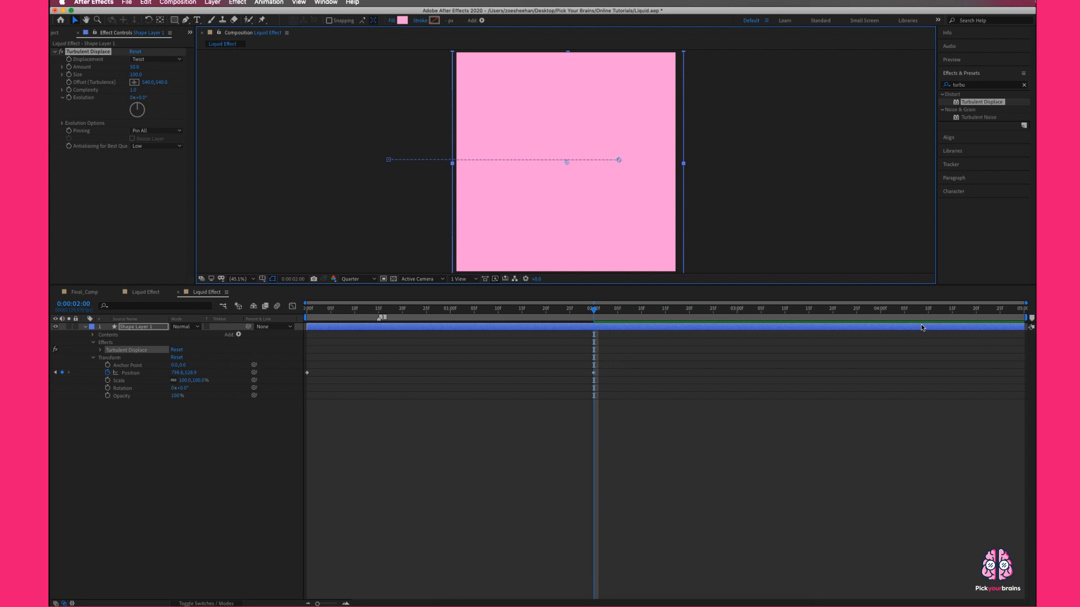
left_click_drag(594, 310, 307, 307)
key("space")
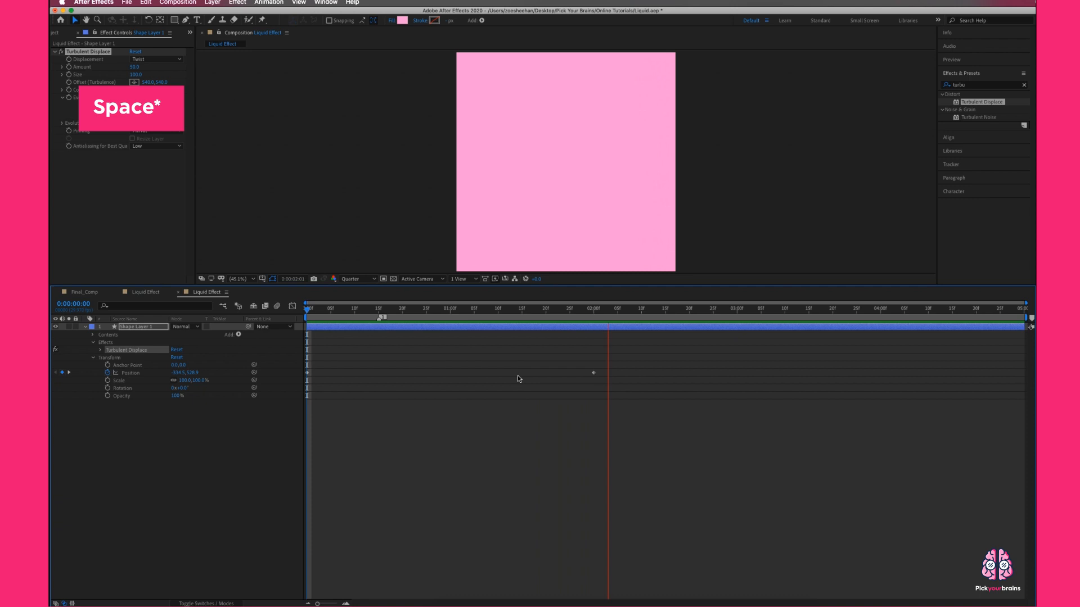
key("space")
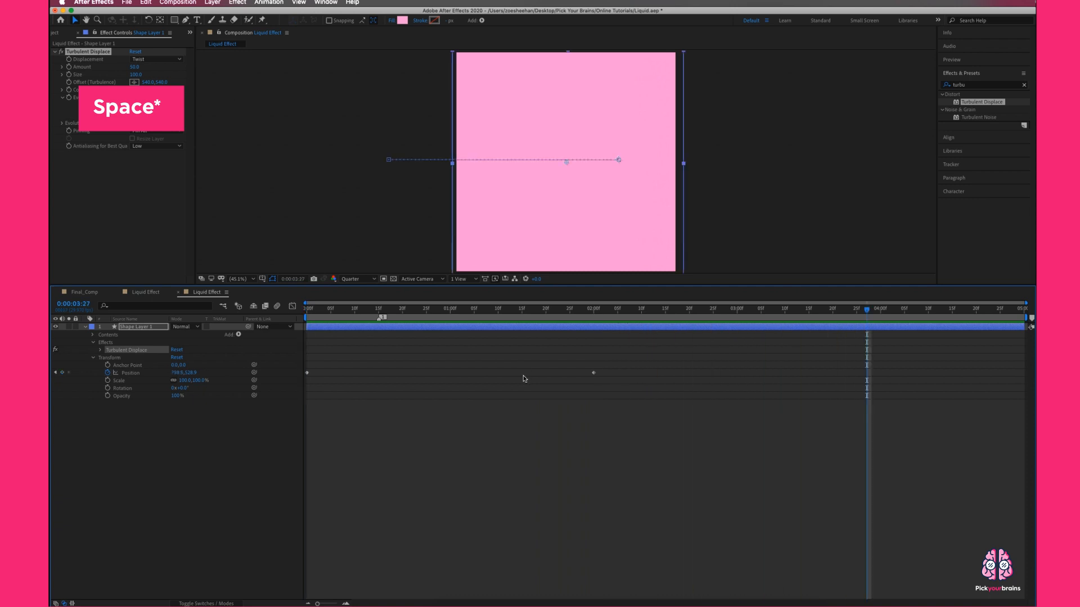
left_click(596, 309)
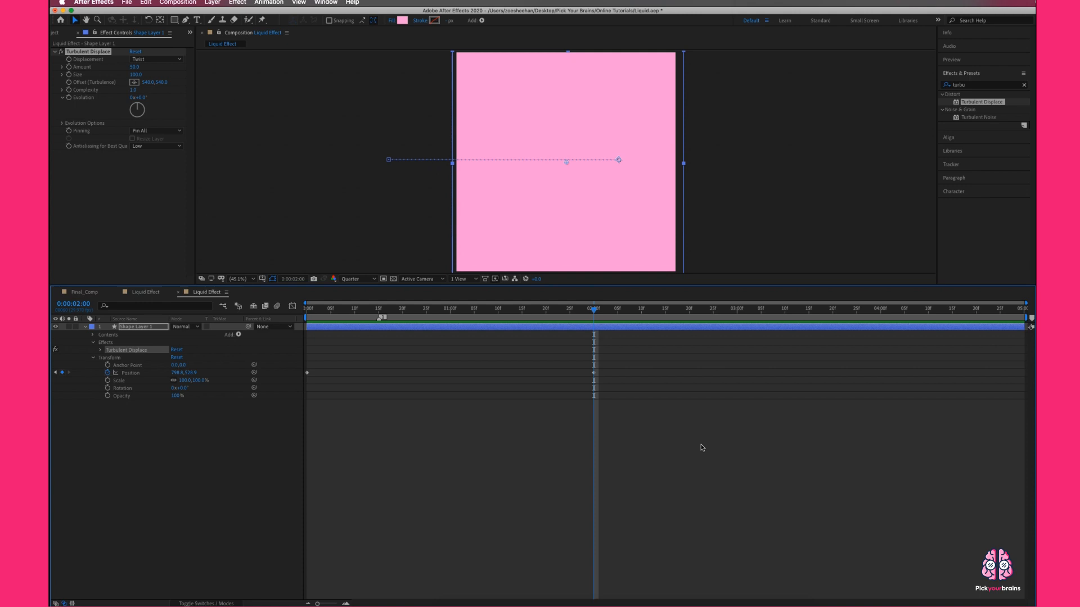
left_click(371, 280)
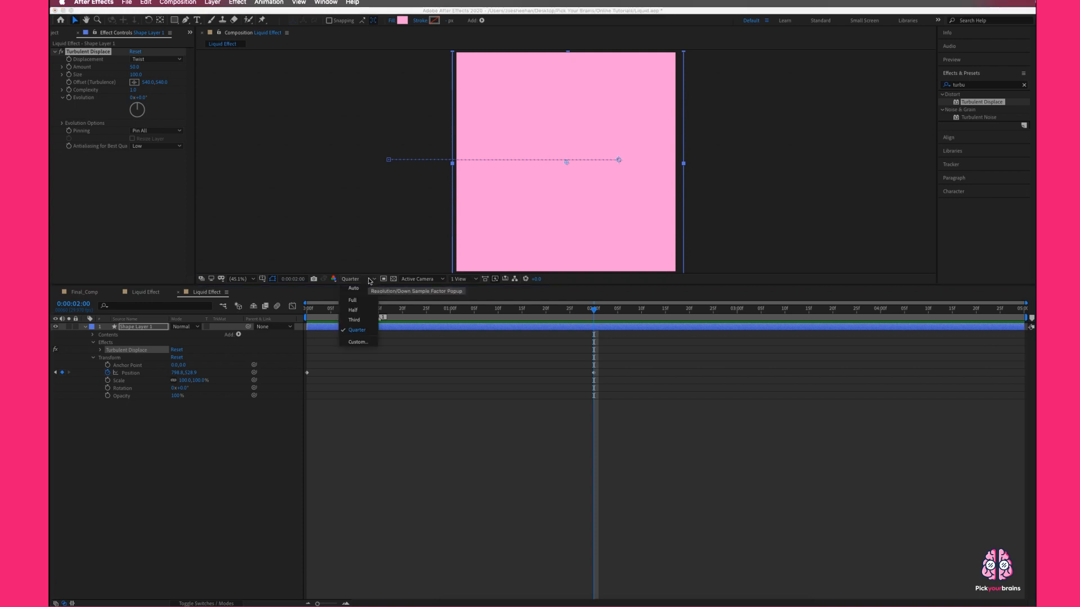
left_click(371, 280)
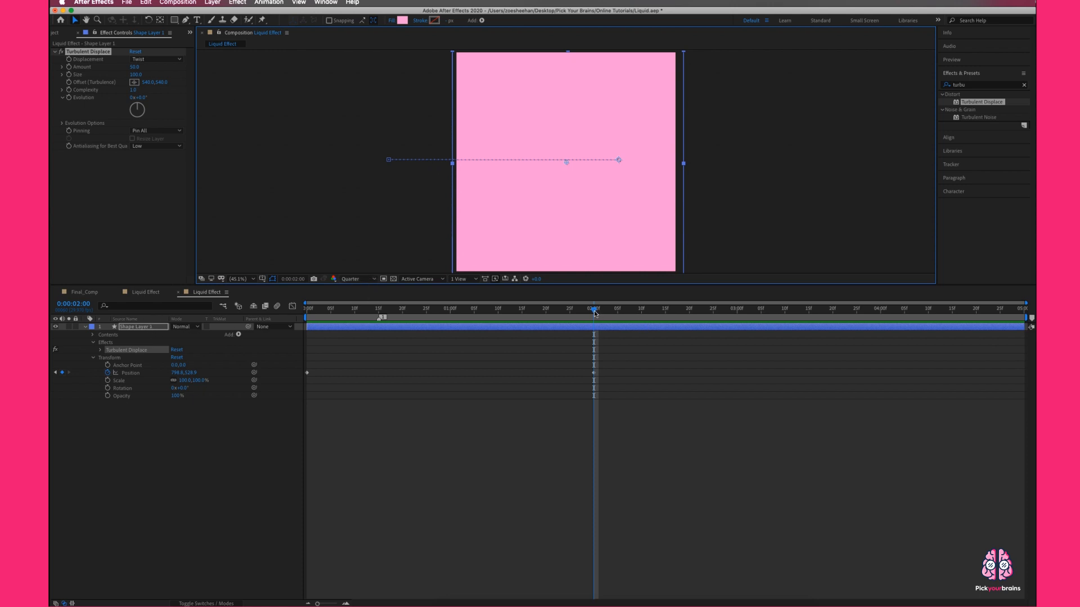
At 0:00:00:00, increase the Turbulent Displace Amount to about 83 and expand the effect's properties in the timeline.
left_click_drag(595, 313, 308, 309)
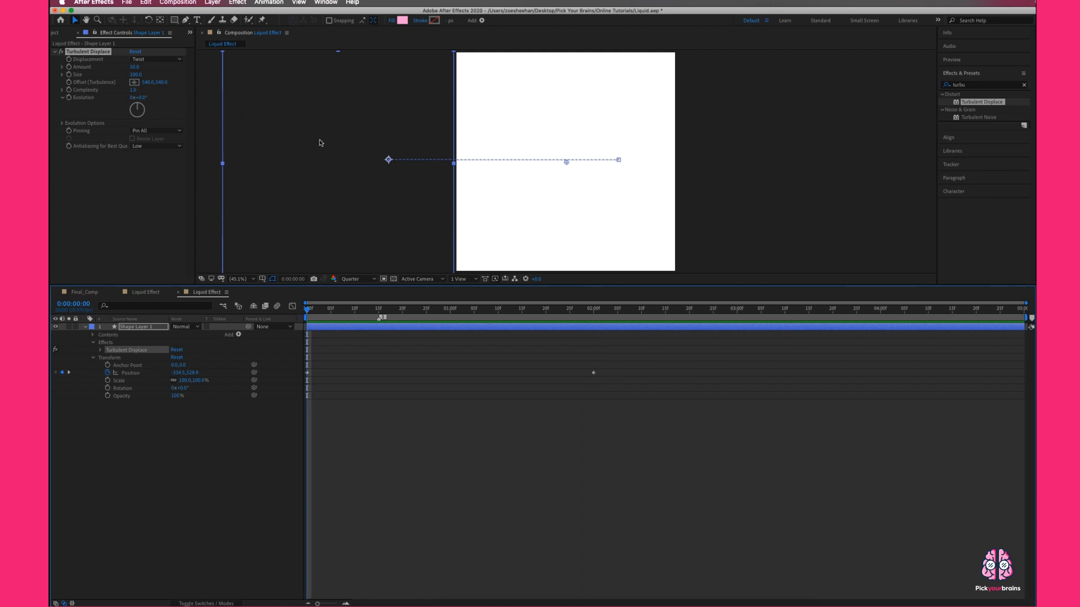
left_click_drag(135, 67, 140, 67)
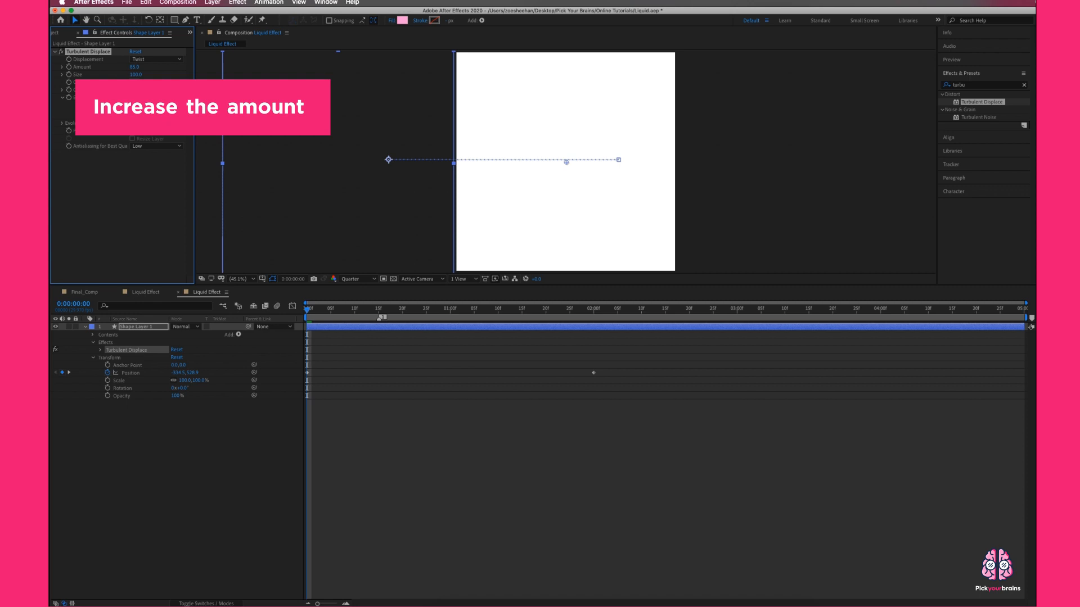
left_click(100, 352)
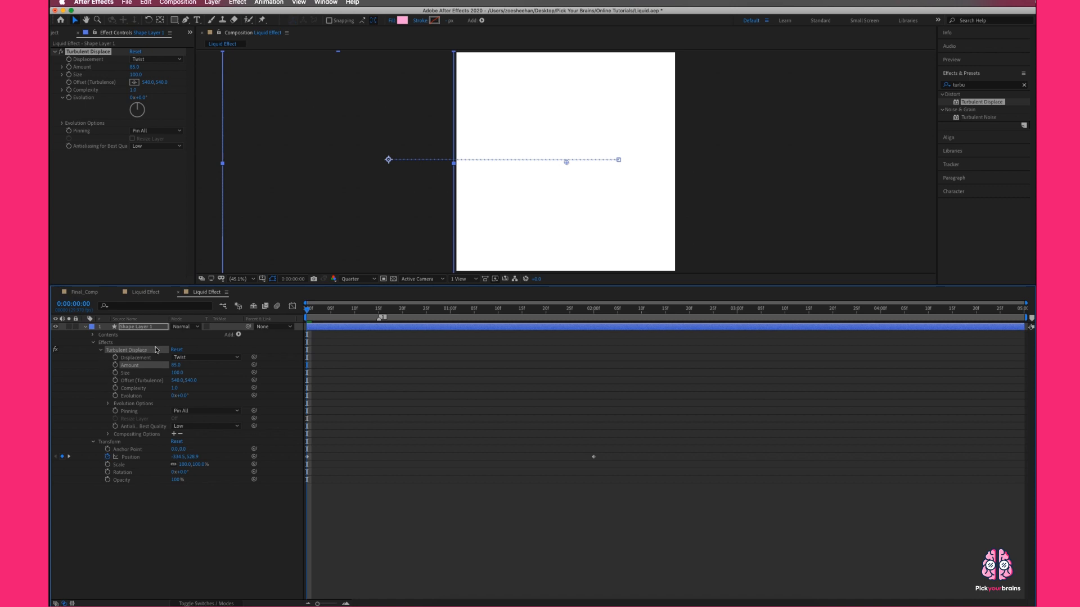
Add the expression time*200 to the Turbulent Displace Evolution property and preview the moving liquid edge.
left_click(130, 397)
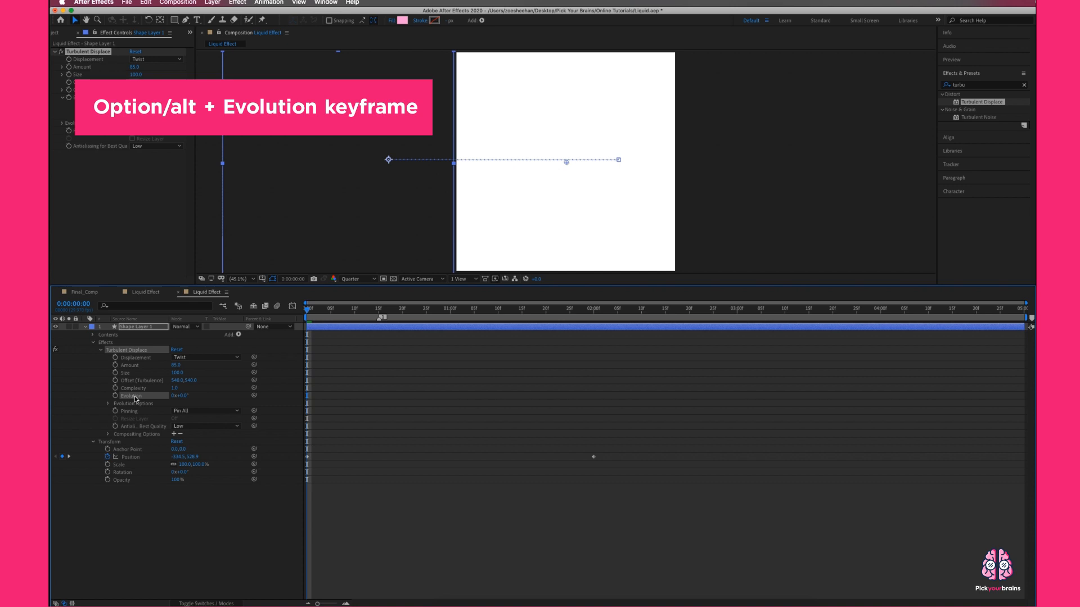
left_click(115, 396, "alt")
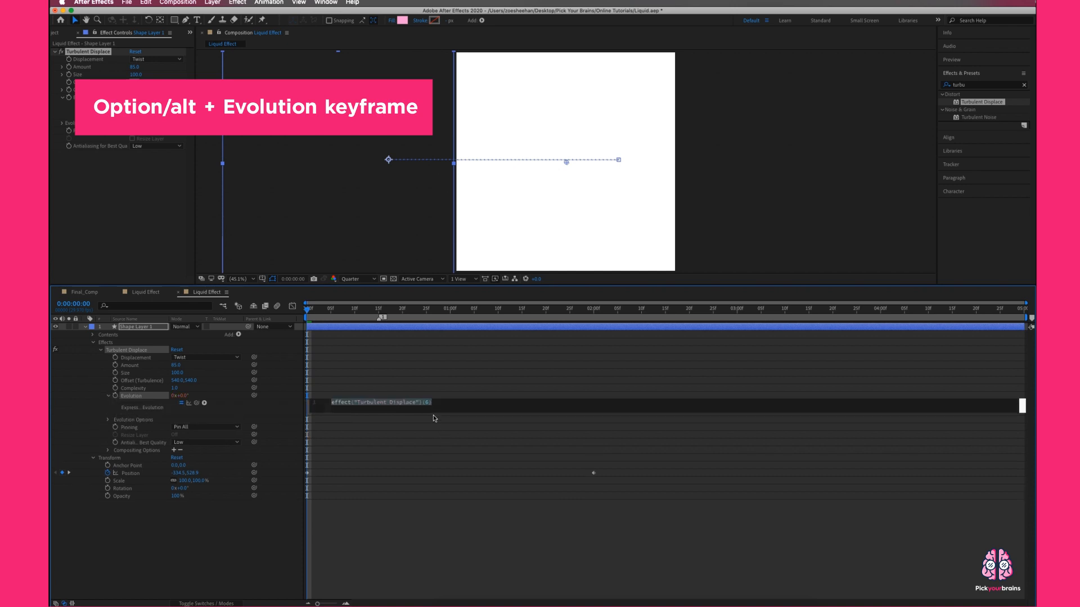
type("time*")
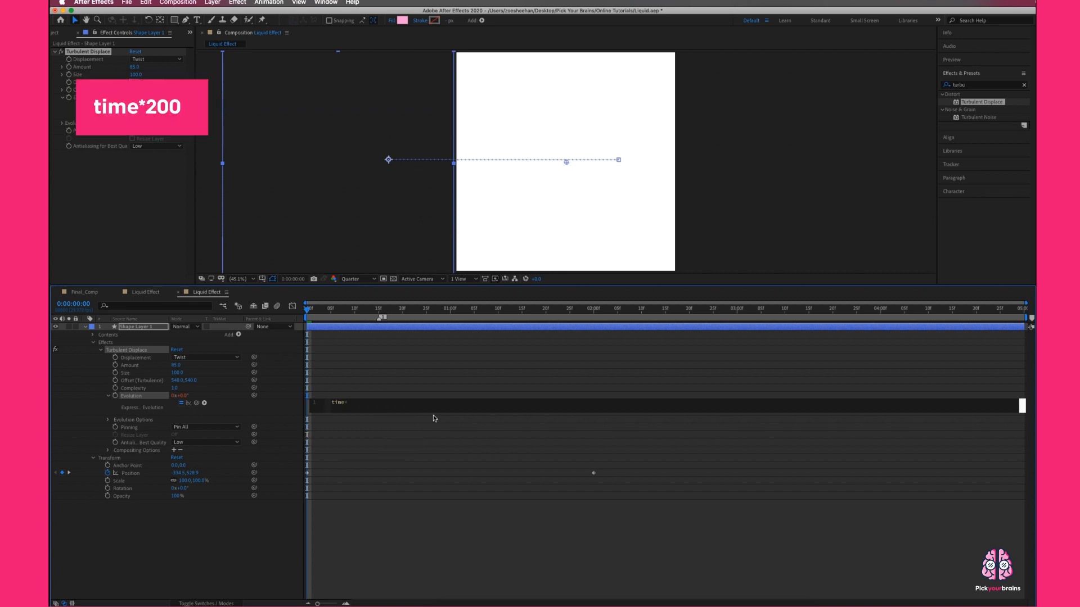
type("200")
left_click(440, 510)
key("space")
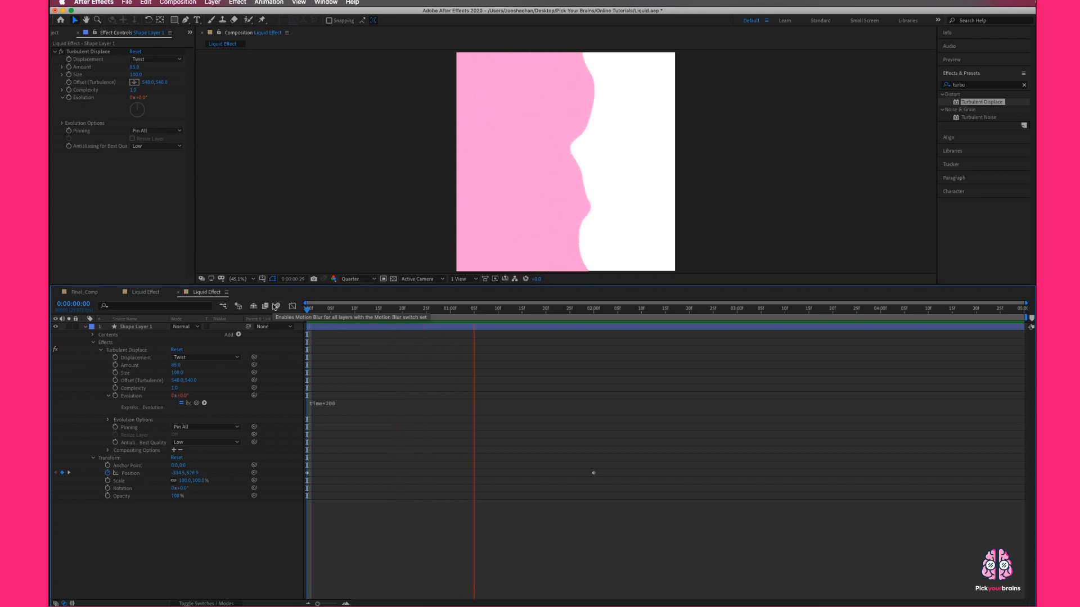
key("space")
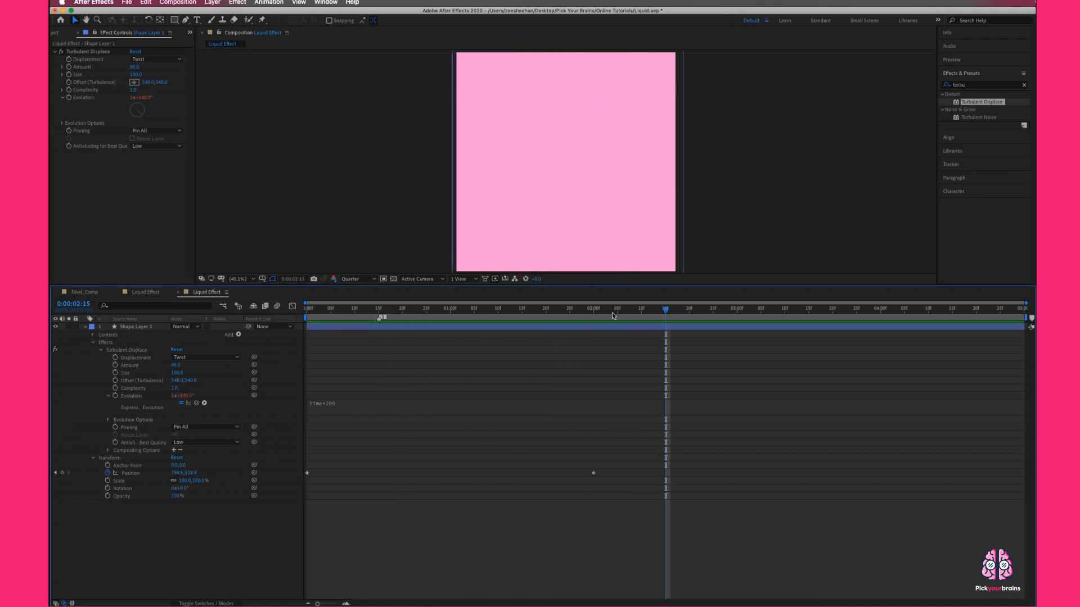
key("space")
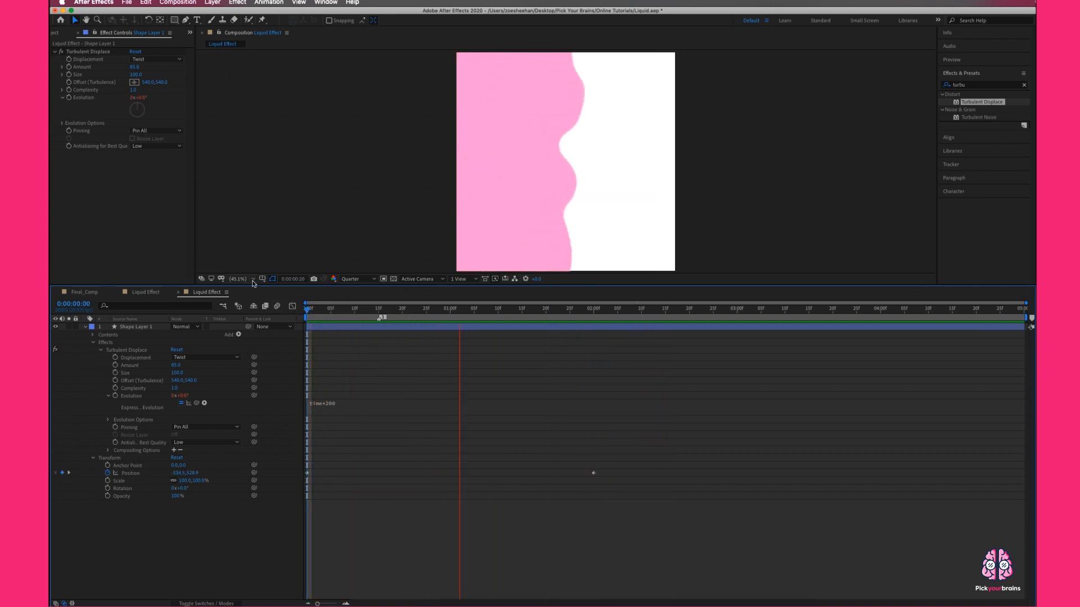
key("space")
Collapse and duplicate the pink shape layer, and offset the duplicate to start about 5 frames into the timeline.
left_click(594, 309)
left_click(86, 327)
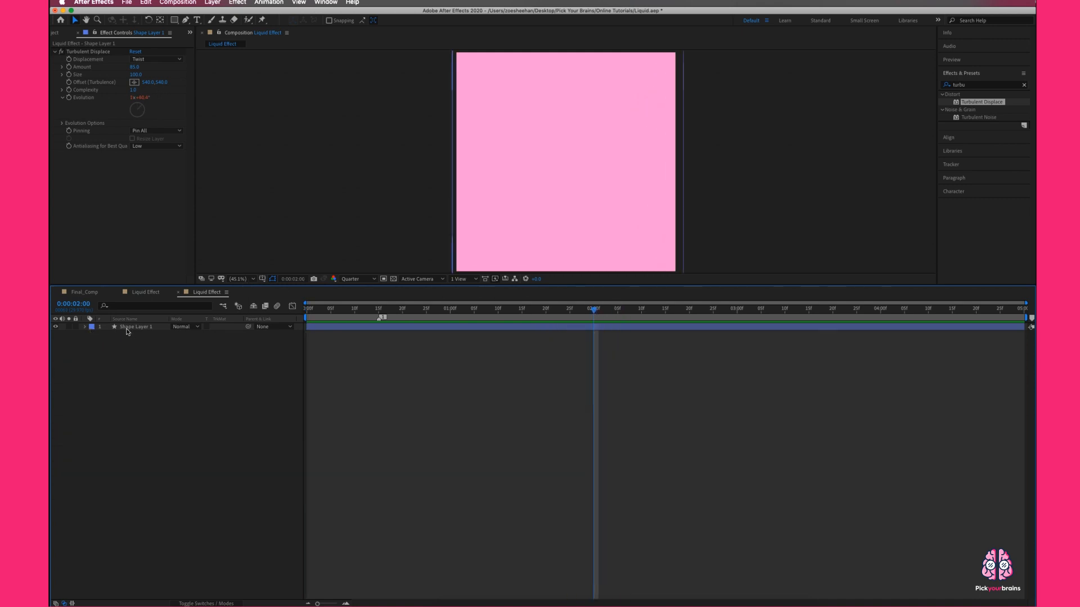
left_click(127, 328)
key("super+d")
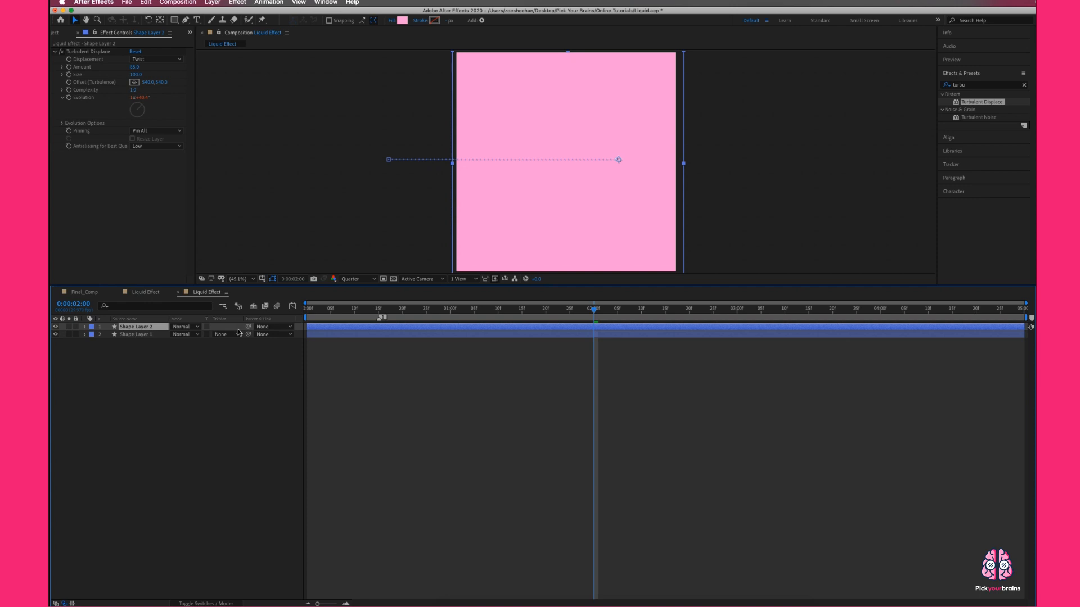
left_click_drag(316, 326, 362, 312)
left_click(331, 310)
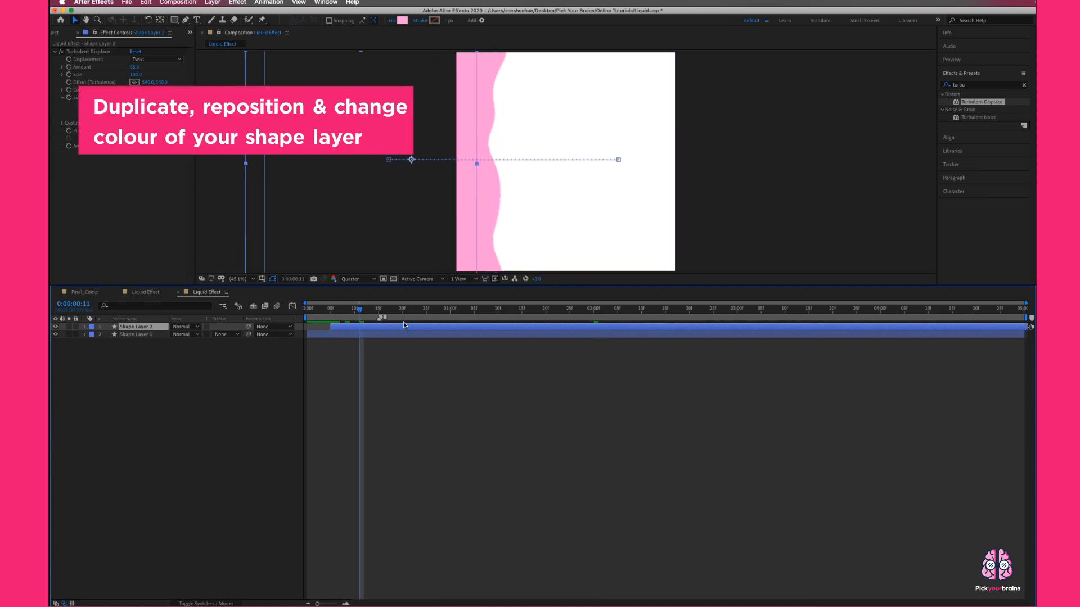
Change the duplicate shape layer's fill to a deeper pink and preview the animation from the start.
left_click(403, 22)
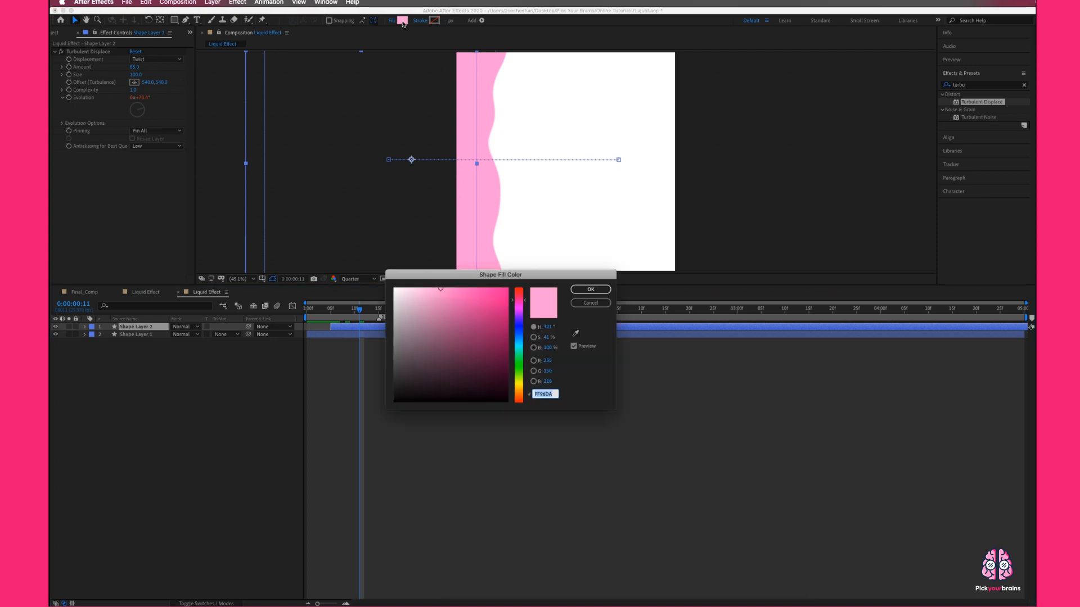
left_click_drag(423, 289, 462, 297)
left_click(602, 290)
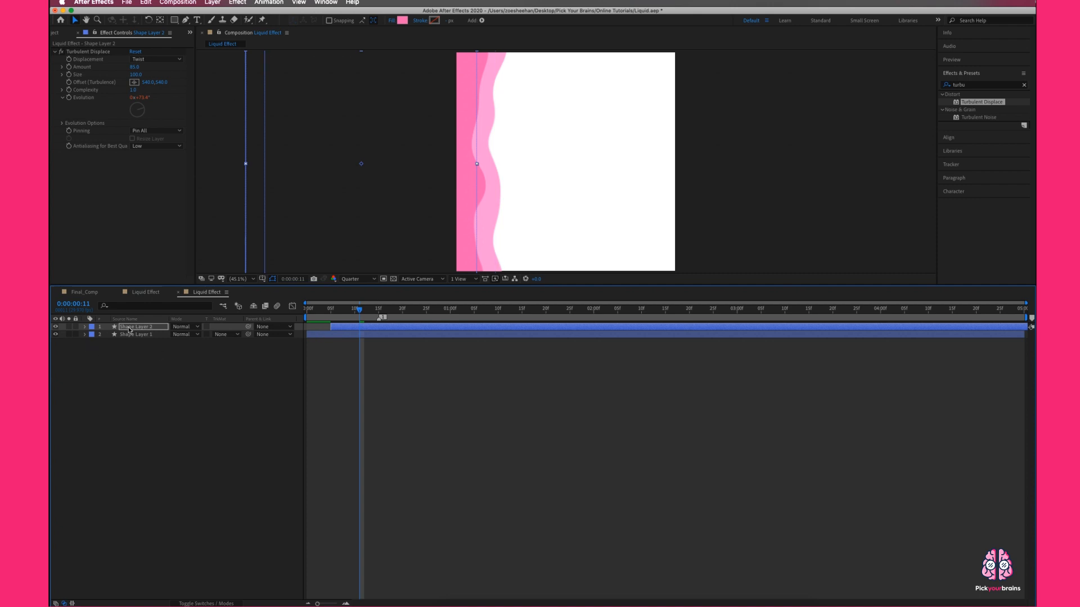
left_click_drag(352, 310, 304, 305)
key("space")
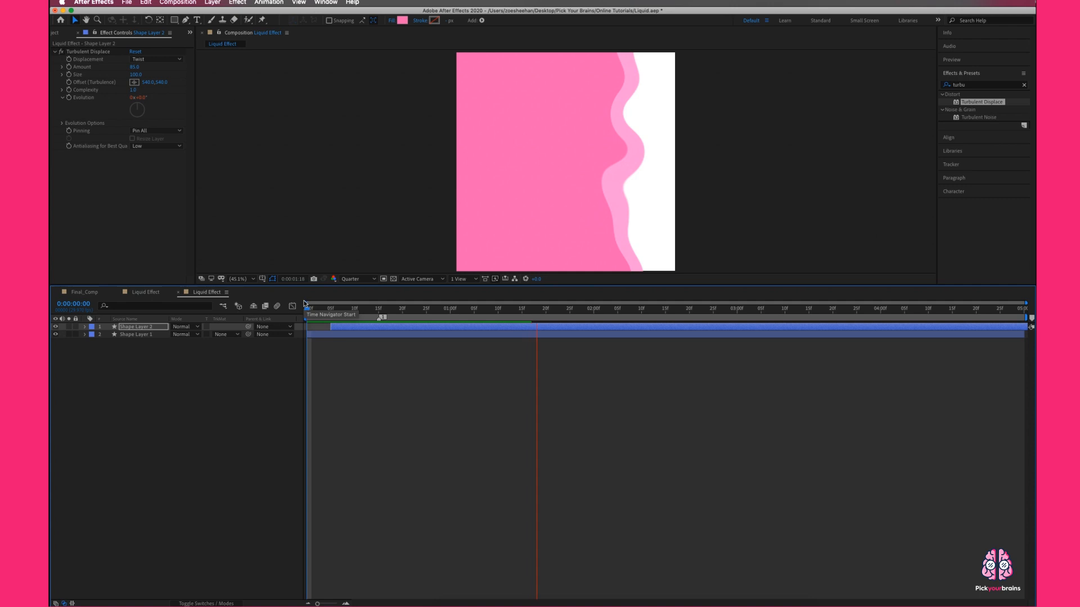
key("space")
Duplicate the deeper pink layer, start the copy about 7 frames in, and give it a white fill.
left_click_drag(428, 309, 350, 311)
left_click(361, 330)
key("ctrl+d")
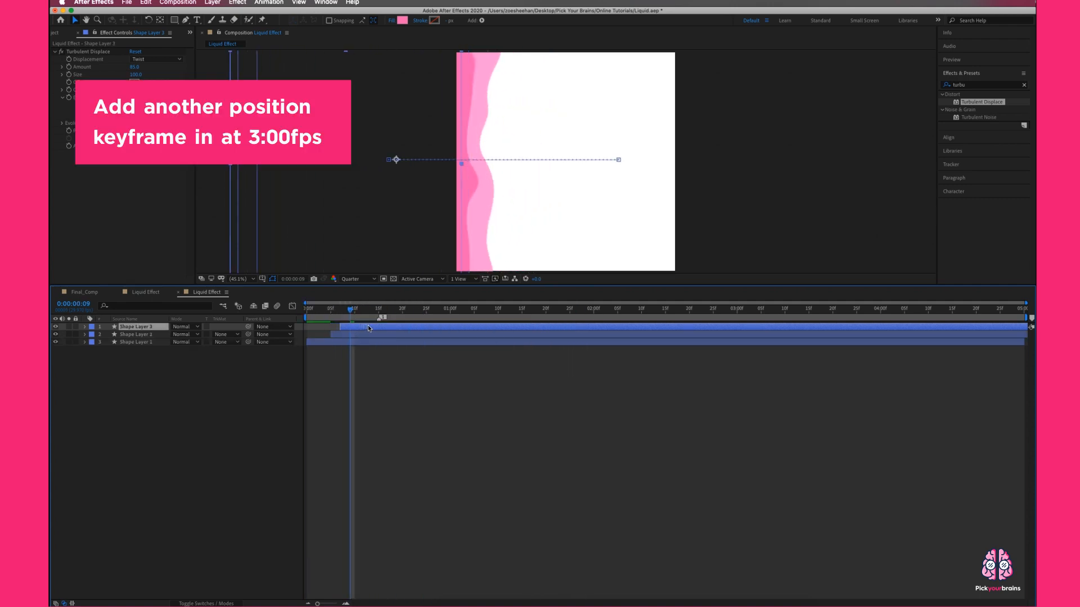
key("bracketleft")
mouse_move(362, 317)
left_mouse_down()
mouse_move(375, 310)
mouse_move(347, 327)
mouse_move(355, 310)
mouse_move(335, 309)
mouse_move(349, 309)
left_mouse_up()
left_click(402, 21)
left_click_drag(447, 329, 322, 258)
left_click(591, 290)
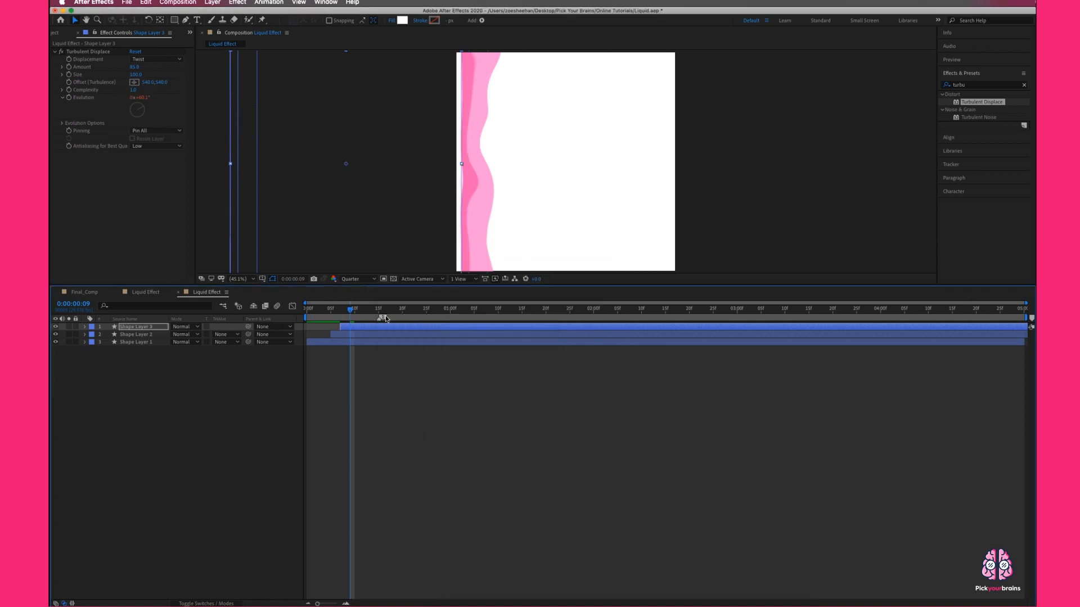
Duplicate the white layer, start the copy about 12 frames in, and fill it with black (000000).
left_click(366, 326)
key("super+d")
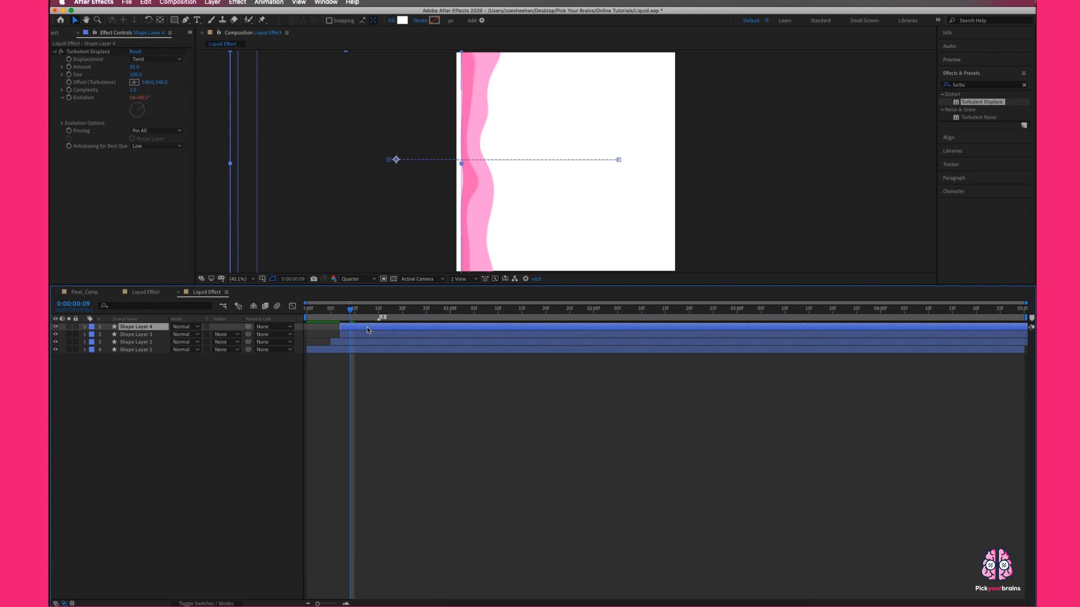
left_click_drag(367, 326, 383, 309)
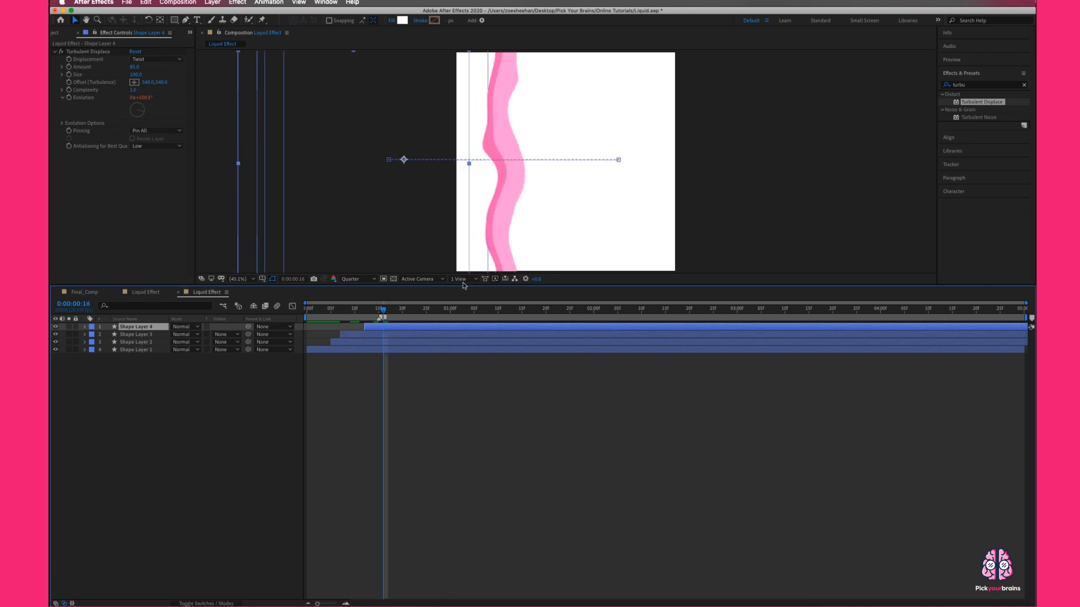
left_click(403, 21)
left_click(414, 373)
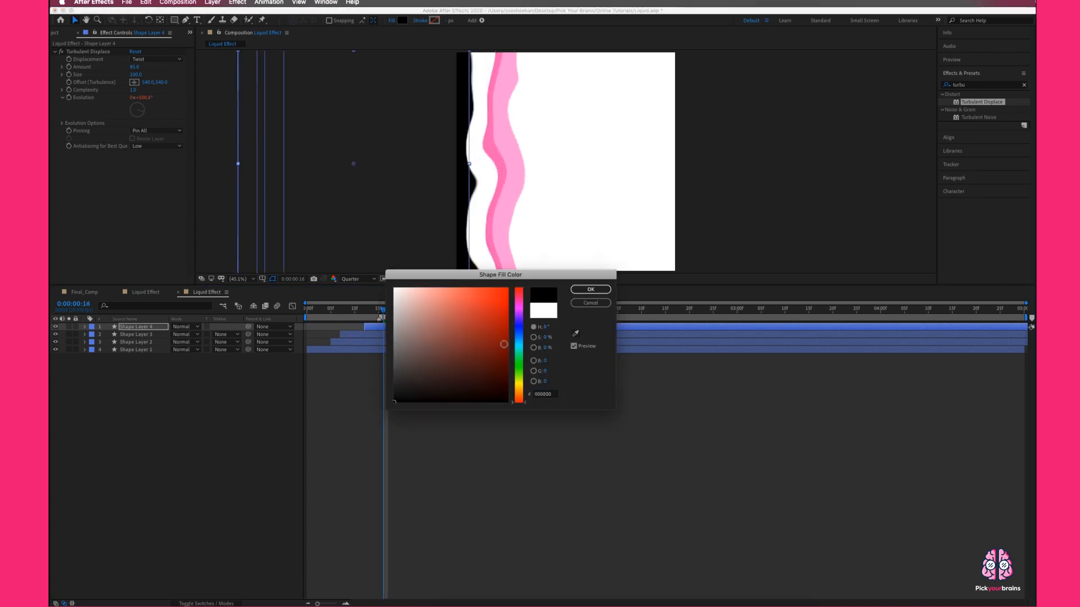
left_click(591, 290)
Deselect the layers and preview the layered liquid animation from near the start of the timeline.
left_click(561, 406)
key("space")
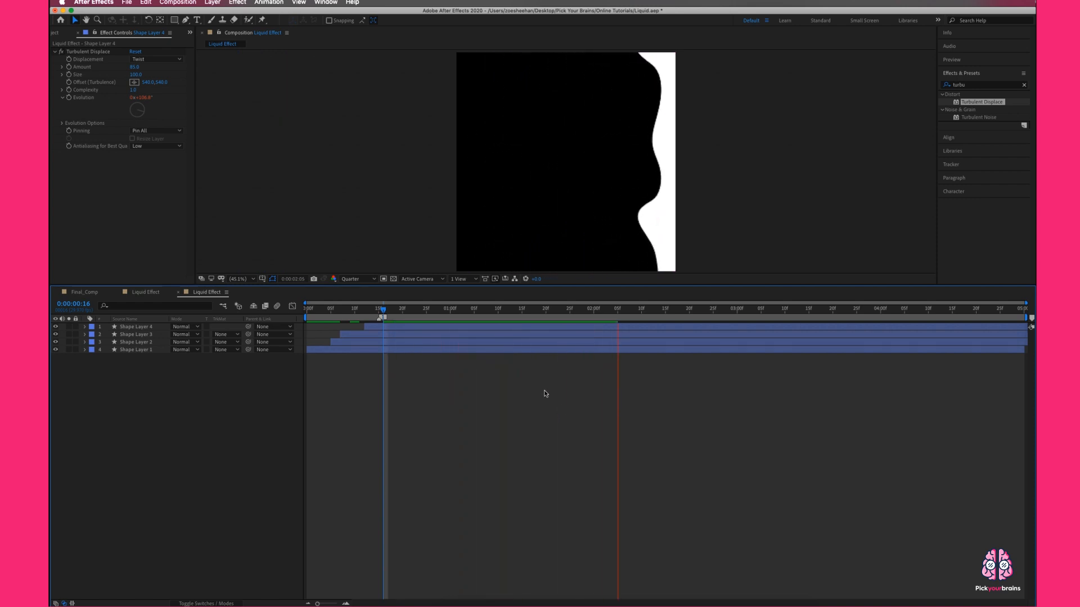
left_click(336, 307)
left_click(321, 307)
key("space")
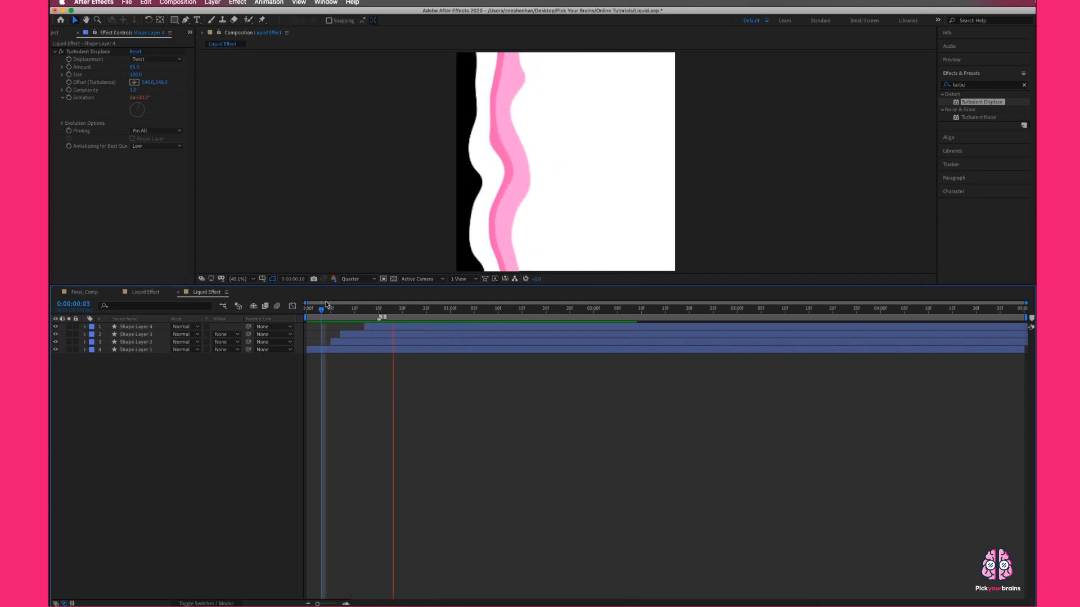
Duplicate the white Shape Layer 3 and make the copy start at 0:00:00:09.
left_click_drag(390, 310, 350, 309)
left_click(358, 336)
key("ctrl+d")
key("bracketleft")
Change the new duplicate's fill to a saturated violet-blue and preview the animation from the first frame.
left_click(402, 21)
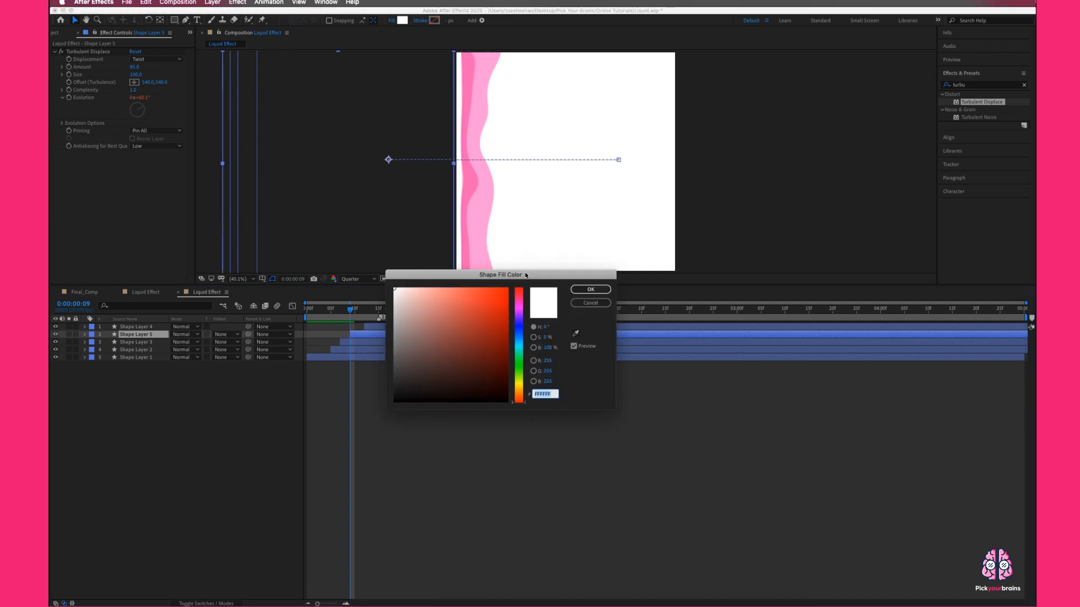
left_click_drag(421, 303, 425, 288)
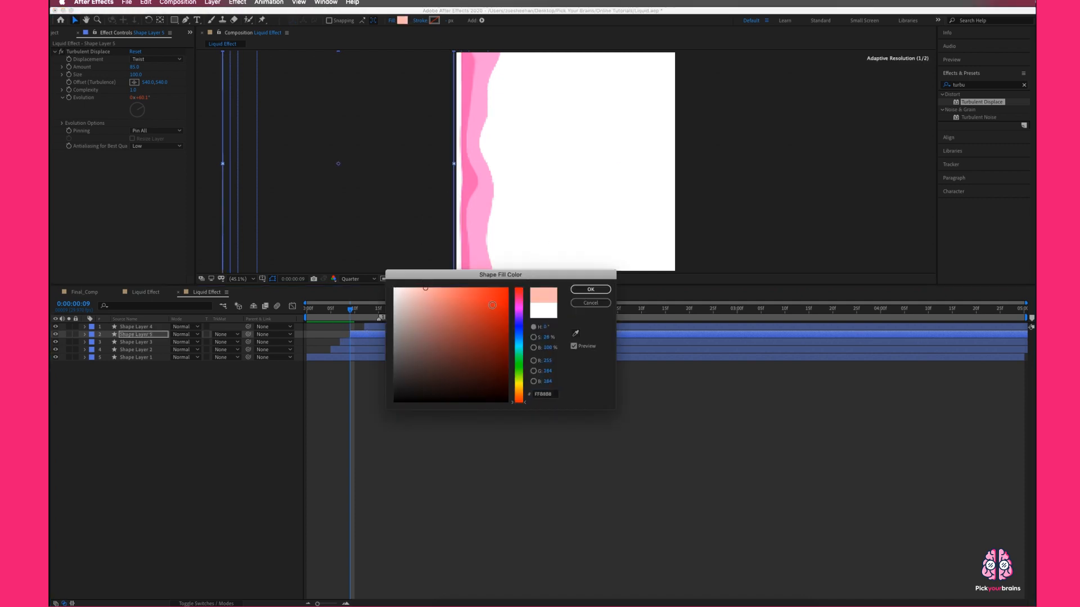
left_click(520, 321)
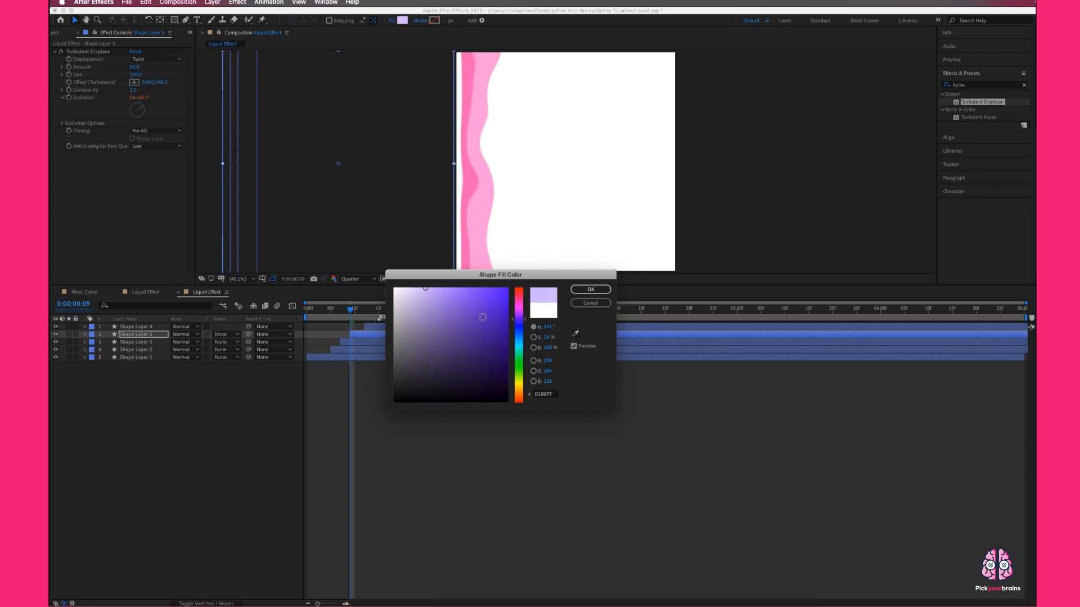
left_click_drag(486, 316, 492, 307)
left_click(590, 289)
left_click_drag(350, 309, 307, 311)
key("space")
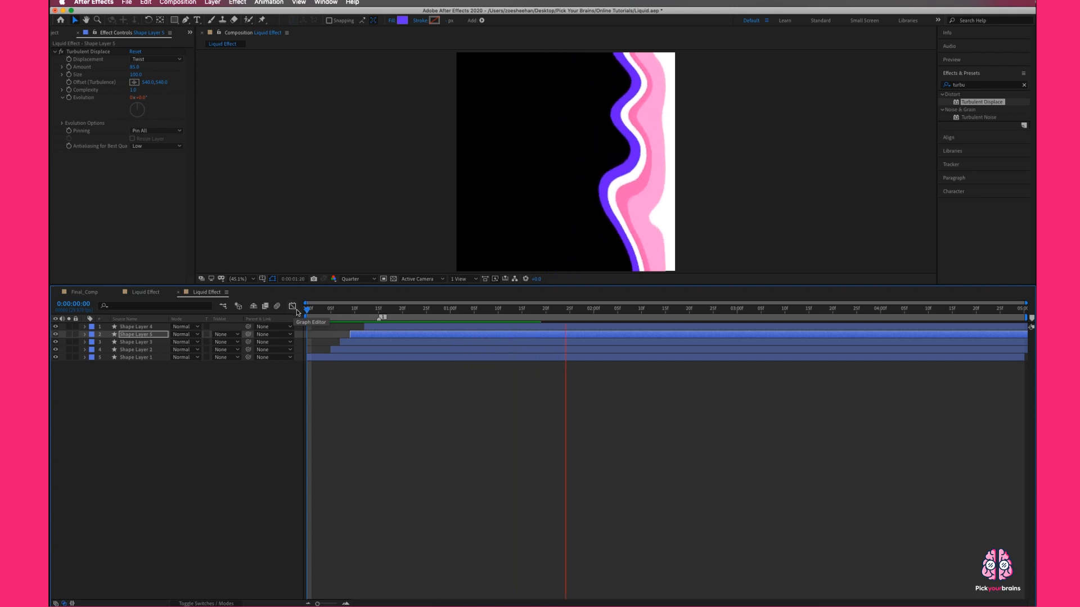
key("space")
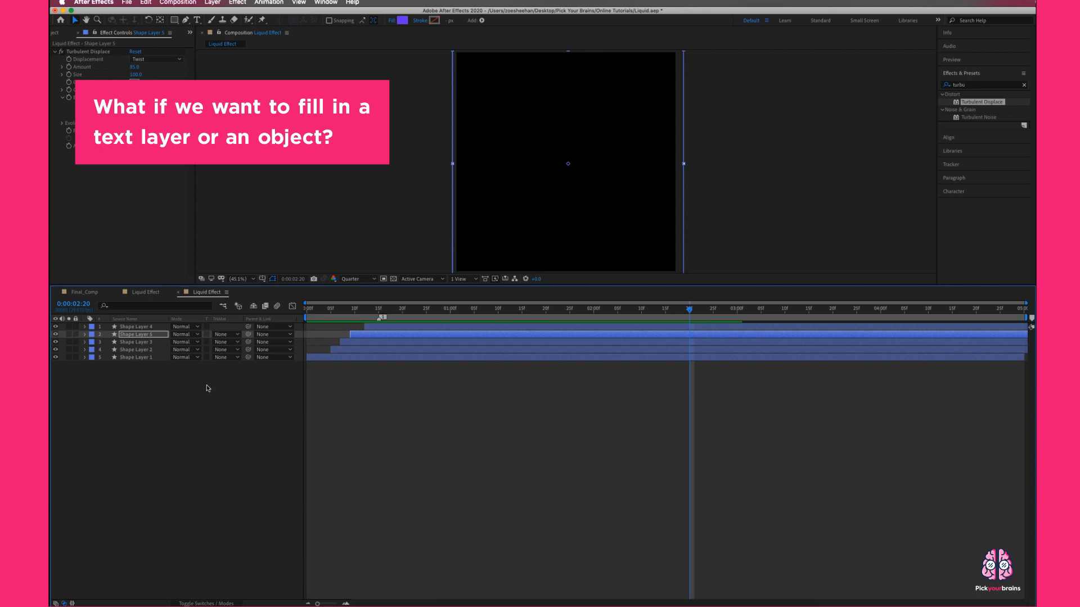
Create a new composition named "coffee cup", keeping its other settings.
left_click(60, 34)
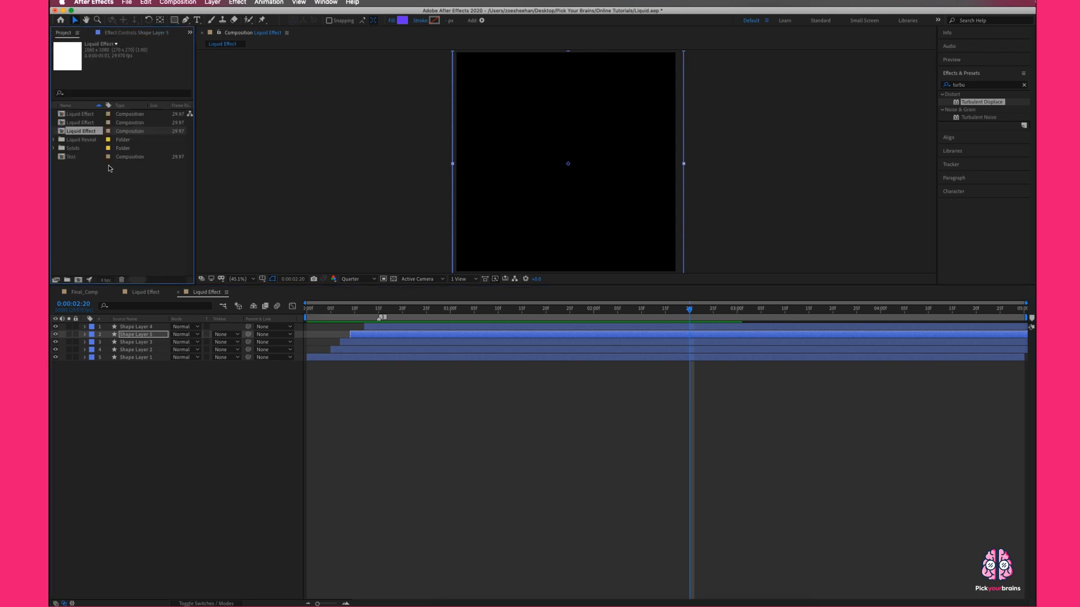
left_click(117, 189)
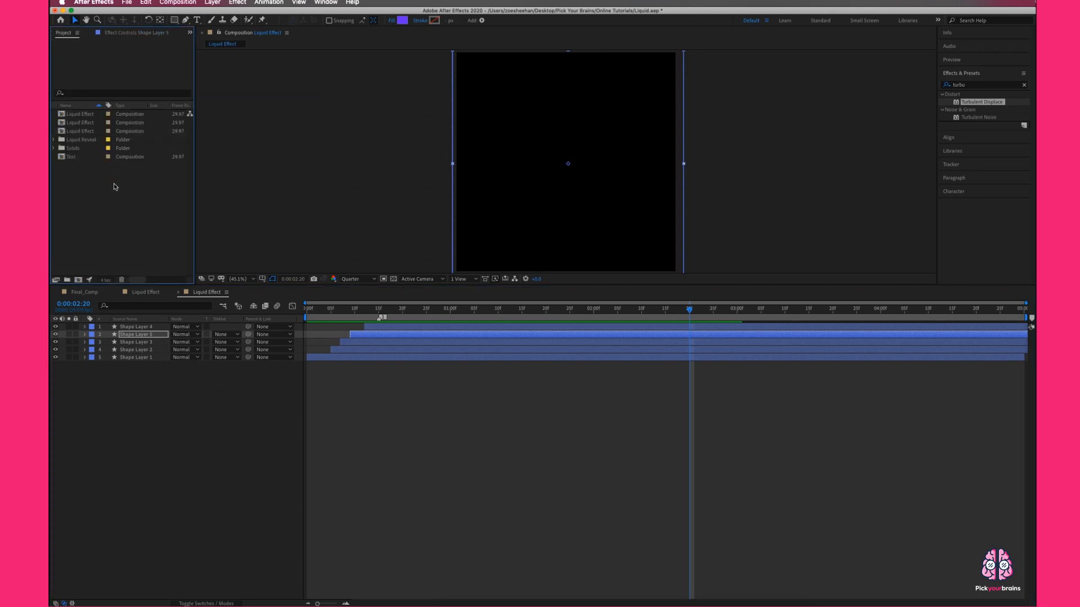
left_click(78, 280)
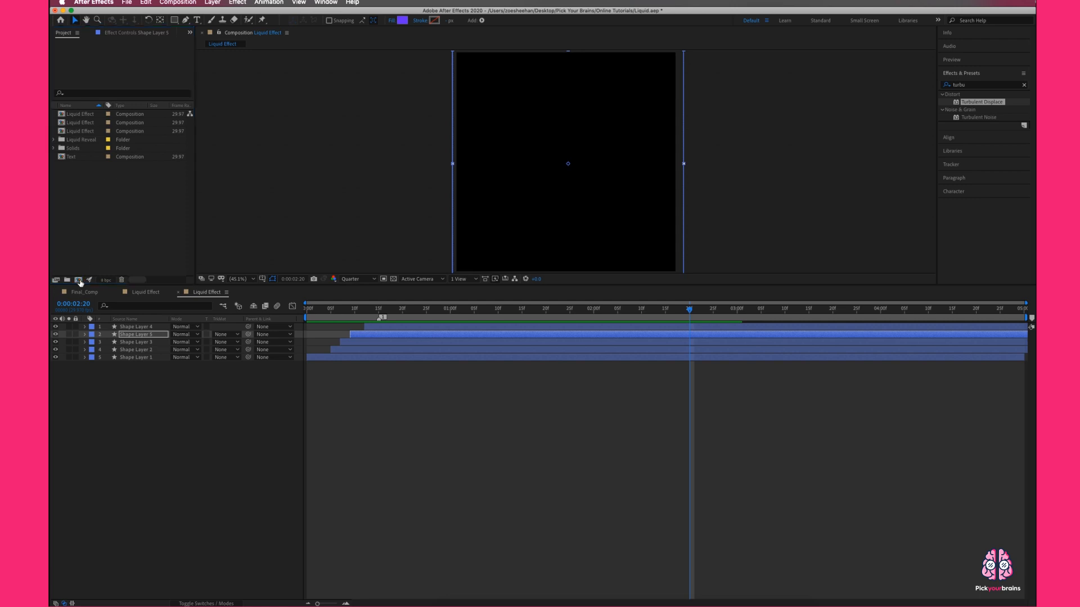
type("coffee cup")
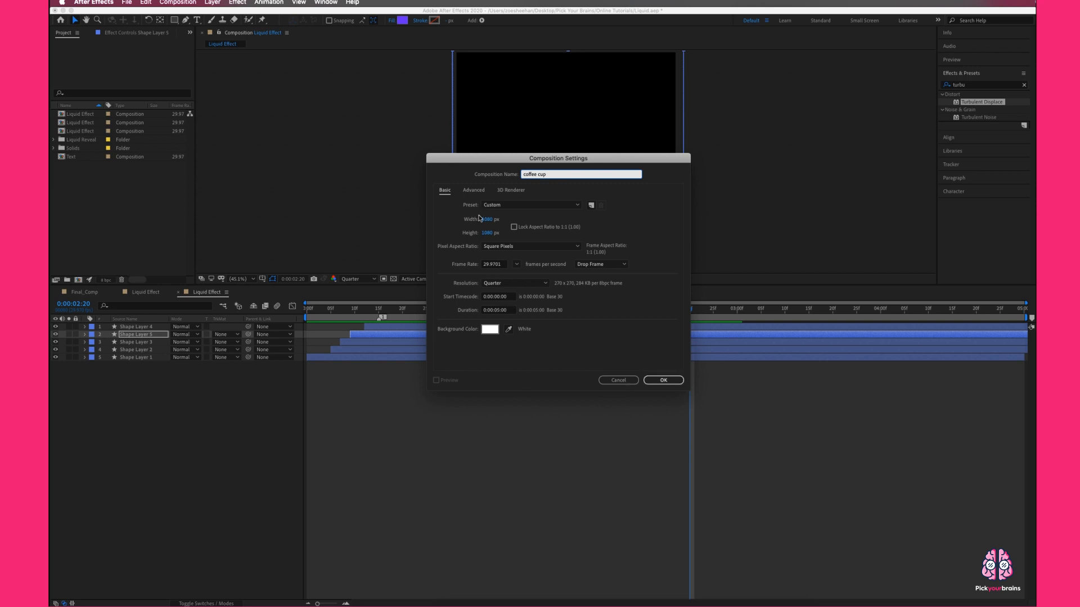
left_click(660, 380)
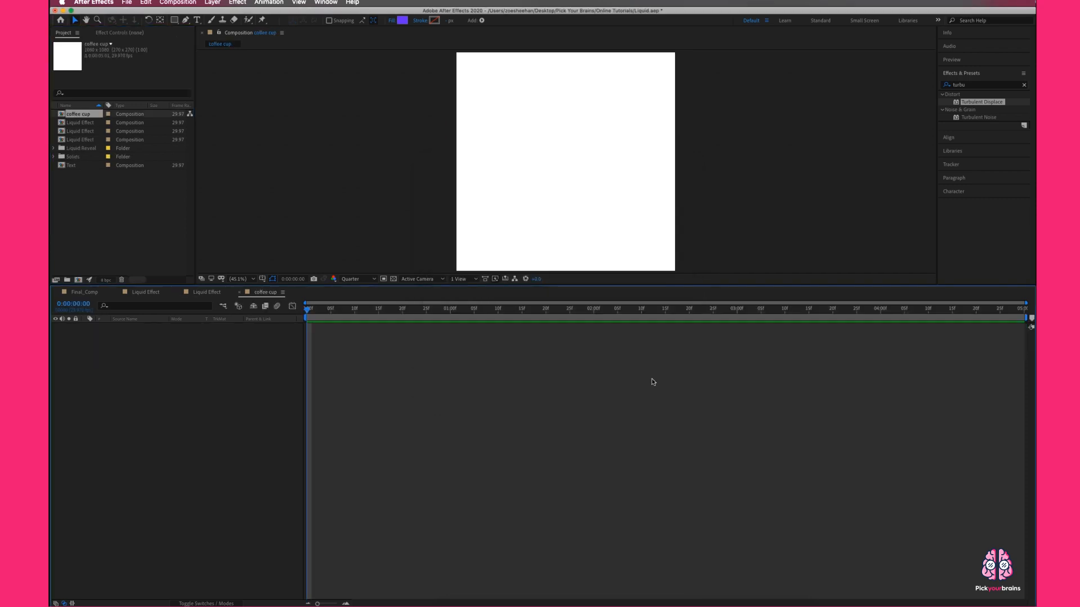
Add a shape layer and draw a closed, rounded cup body in the composition with the Pen tool.
right_click(206, 394)
mouse_move(223, 400)
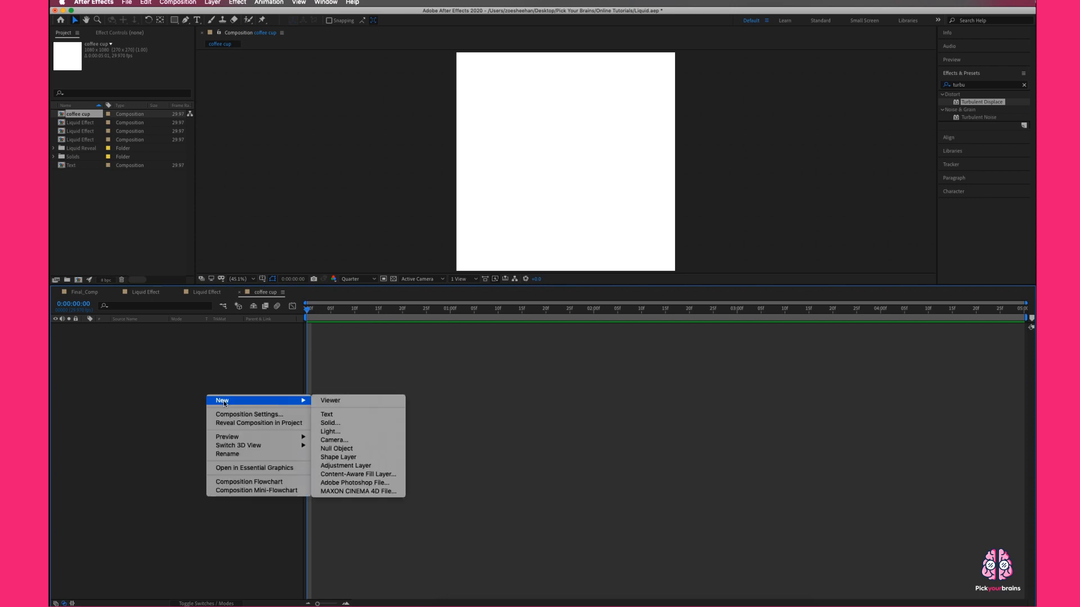
left_click(360, 457)
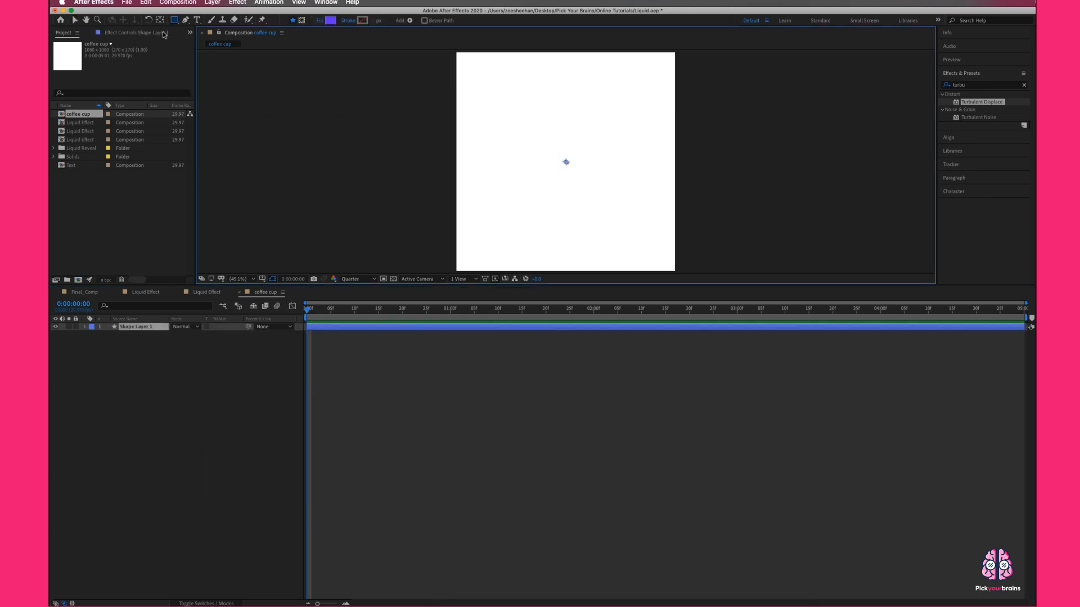
left_click(186, 22)
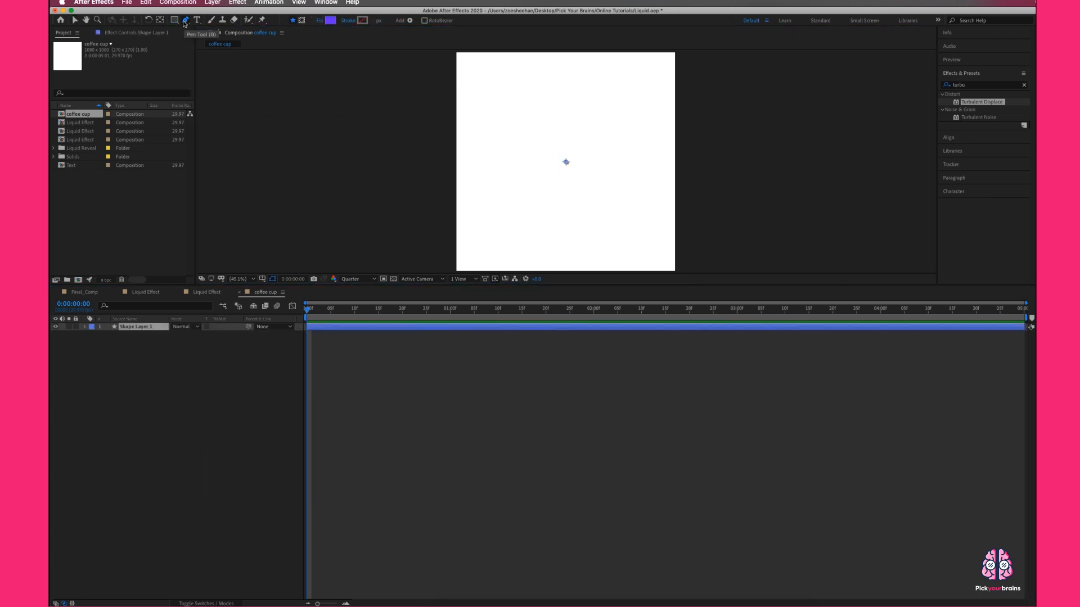
left_click(493, 154)
left_click_drag(525, 208, 568, 211)
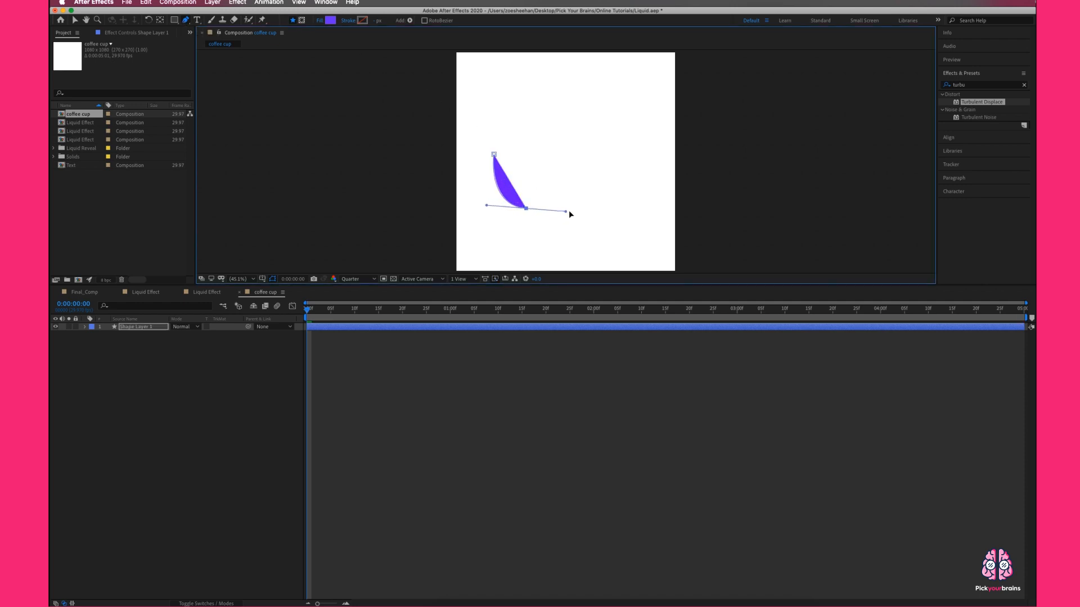
left_click_drag(579, 153, 534, 135)
left_click(495, 154)
Adjust the curve at the cup body's right-hand point and shift its bottom point to even out the shape.
left_click(579, 154)
left_click_drag(587, 167, 581, 165)
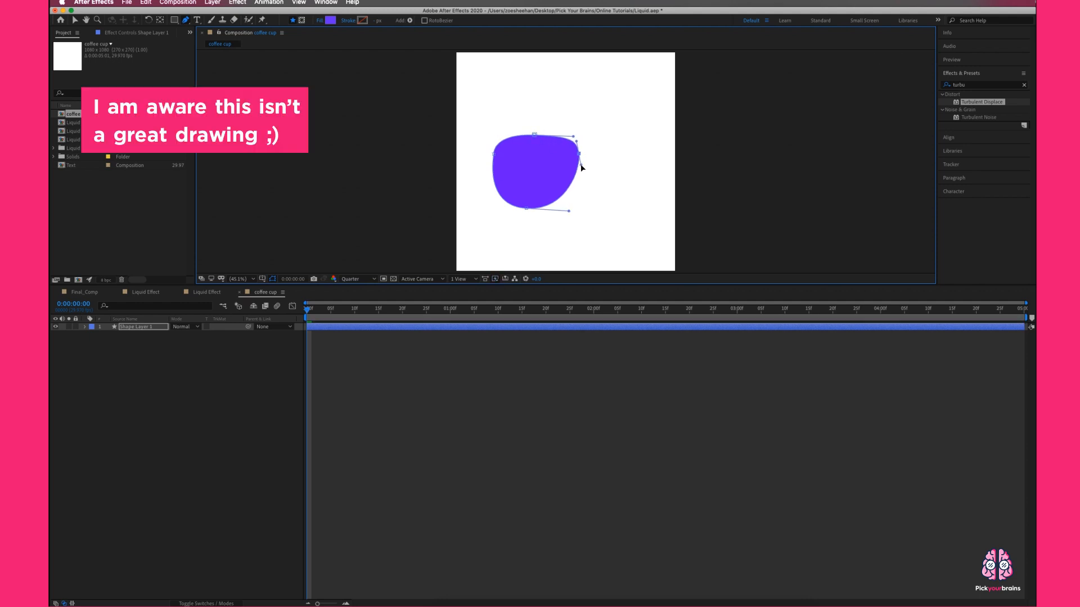
left_click(527, 209)
left_click_drag(531, 210, 537, 212)
Add a second shape layer and draw a curved handle with an opening on the cup's left side using the Pen tool.
left_click(141, 328)
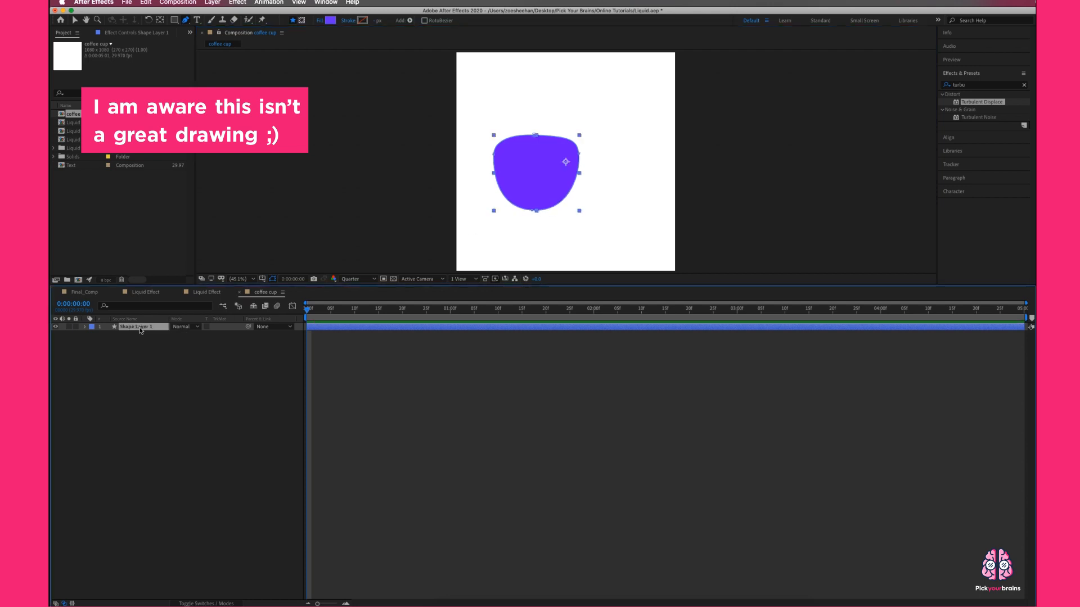
right_click(197, 351)
mouse_move(195, 355)
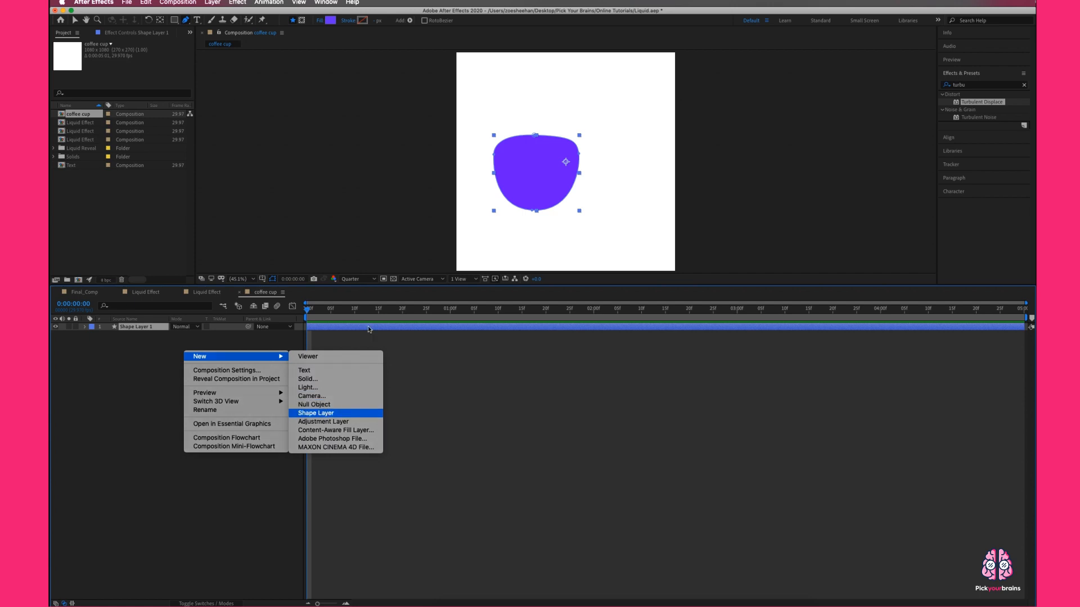
left_click(336, 413)
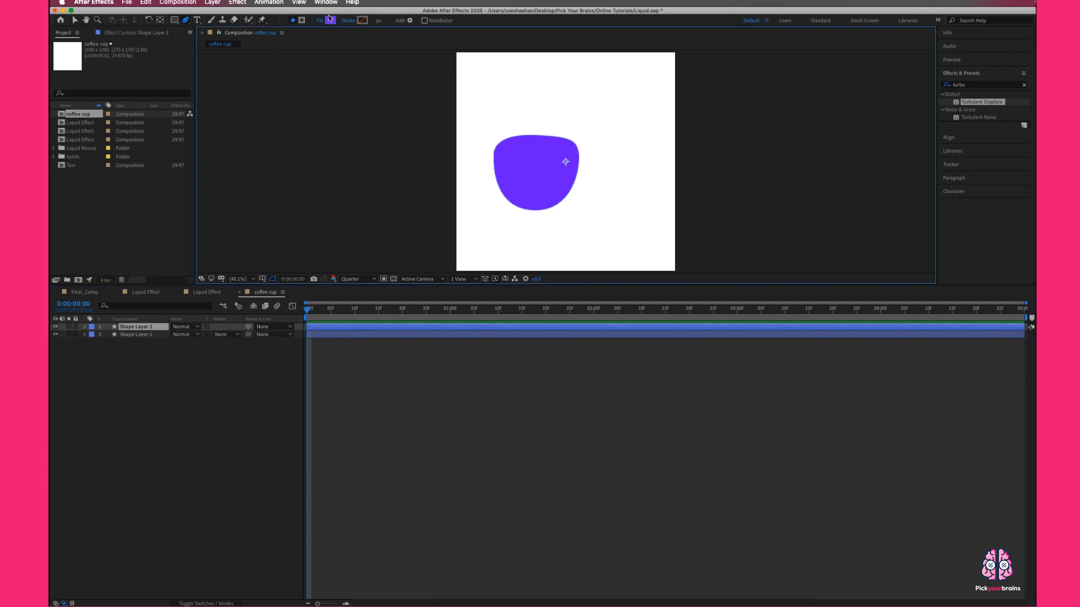
left_click(495, 149)
left_click_drag(472, 150, 471, 159)
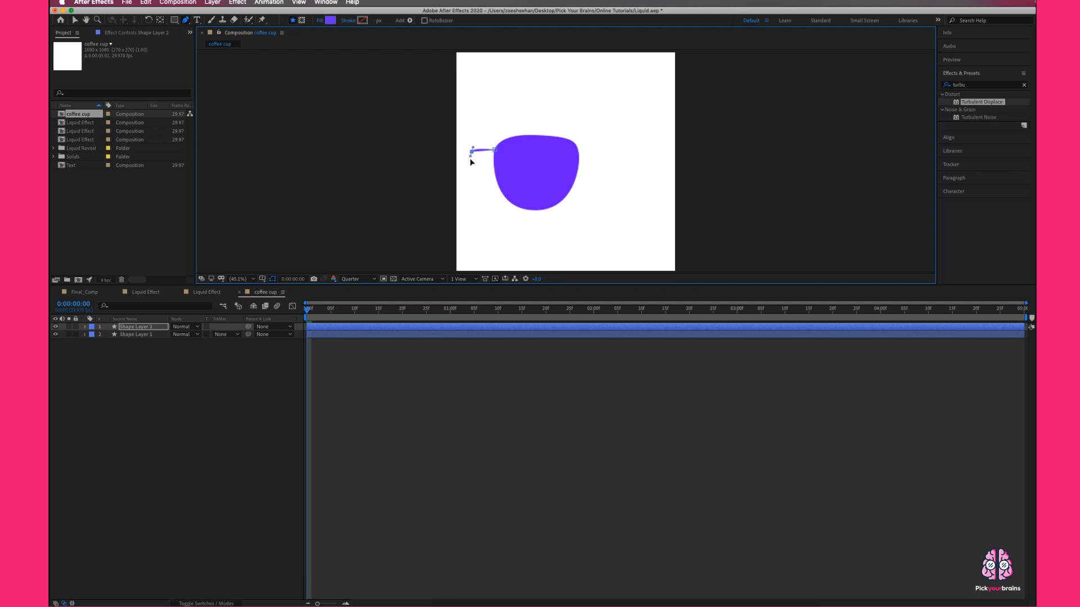
left_click(477, 190)
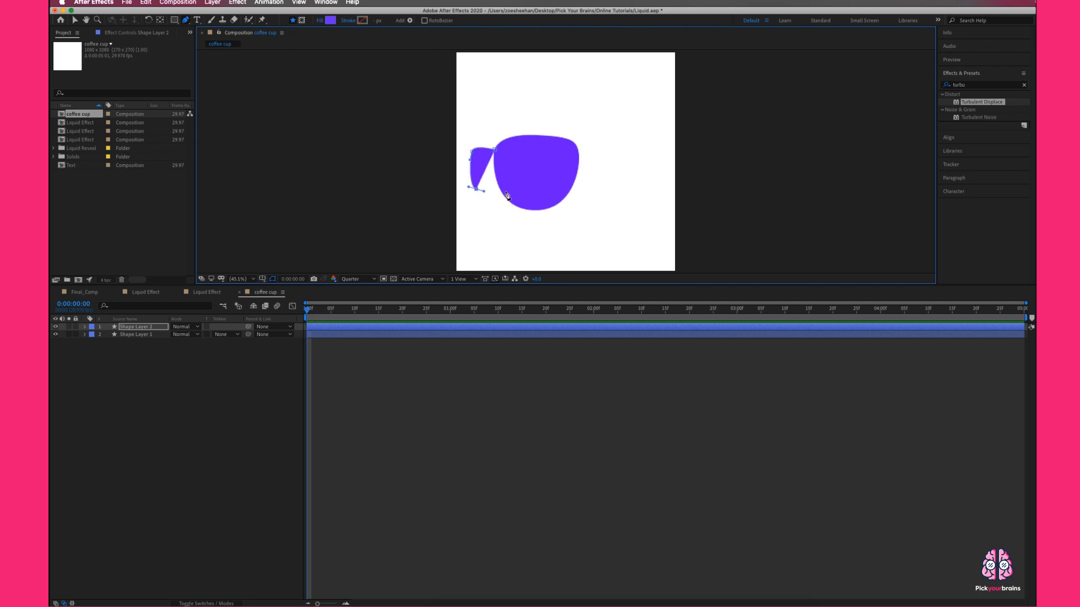
left_click(505, 193)
left_click_drag(509, 188, 500, 159)
Select both the handle and body layers and move the whole cup to the centre of the composition.
left_click(140, 326)
left_click(144, 335, "shift")
key("v")
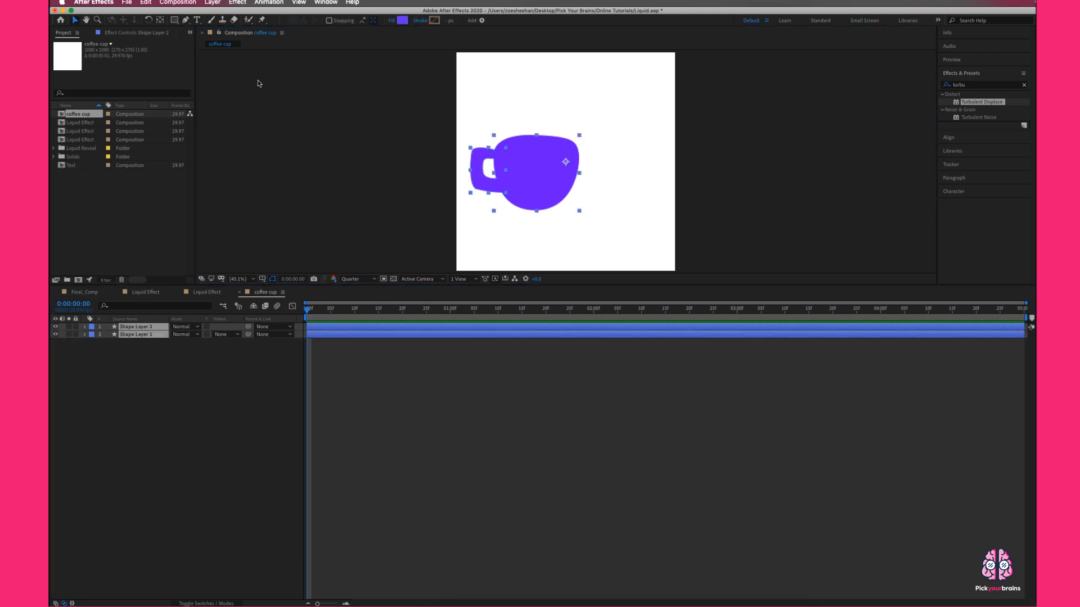
left_click_drag(549, 175, 583, 170)
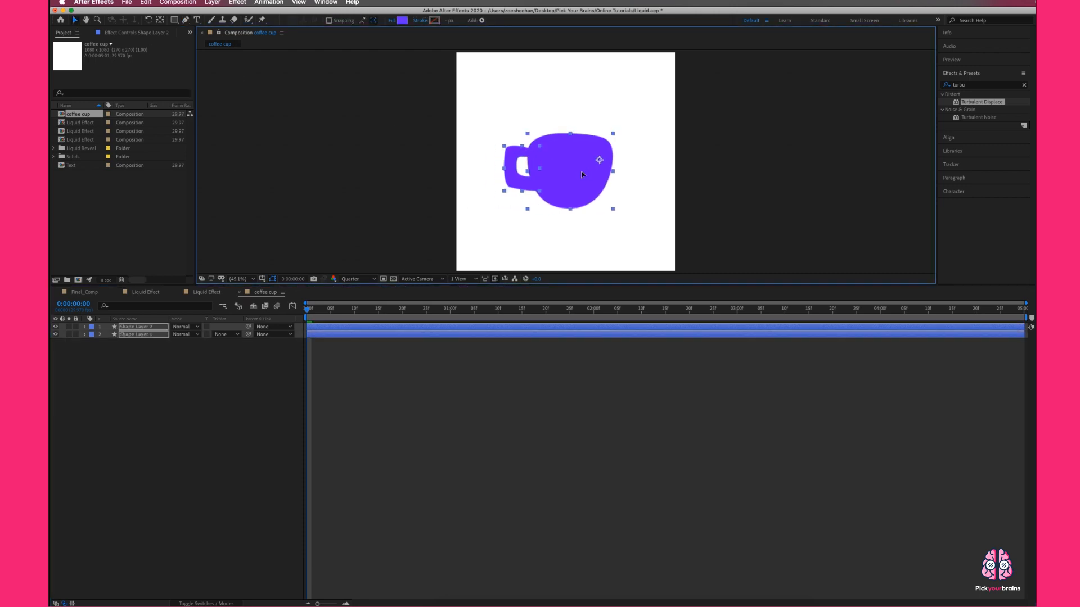
left_click(217, 397)
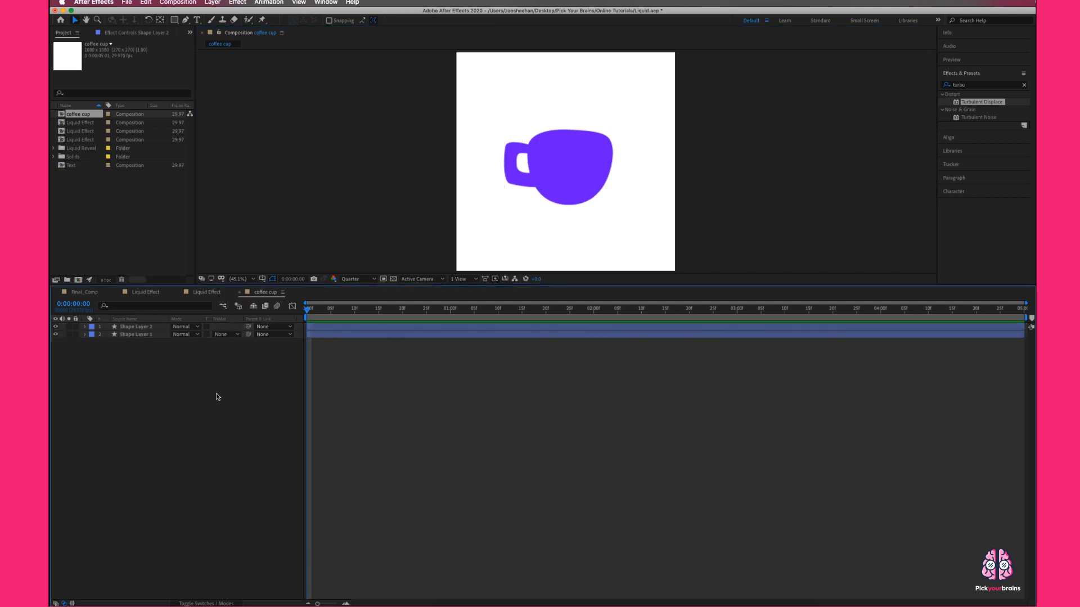
Move the handle layer's anchor point to where it joins the cup body and scale the handle down slightly.
left_click(147, 329)
key("y")
left_click_drag(600, 156, 511, 148)
key("v")
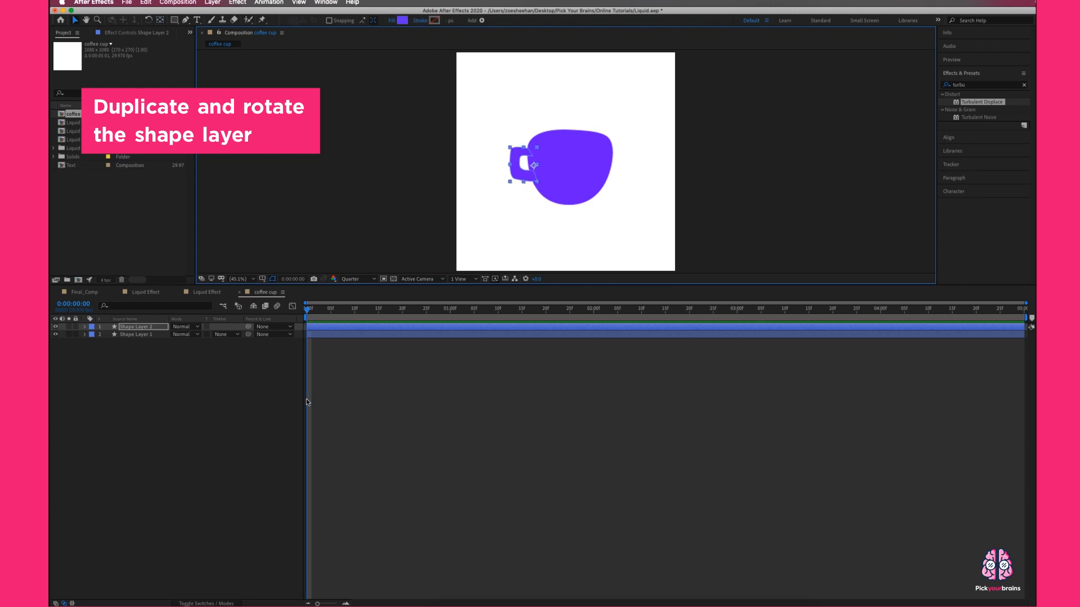
left_click(231, 430)
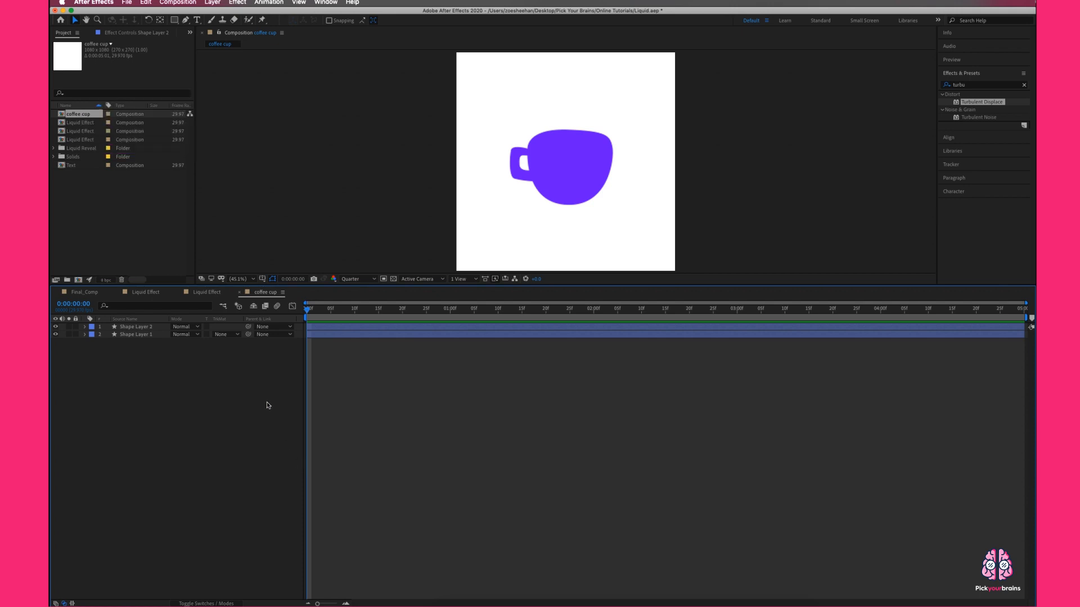
Place the coffee cup composition above all shape layers in the open Liquid Effect composition and scale it down around its centre.
left_click(201, 293)
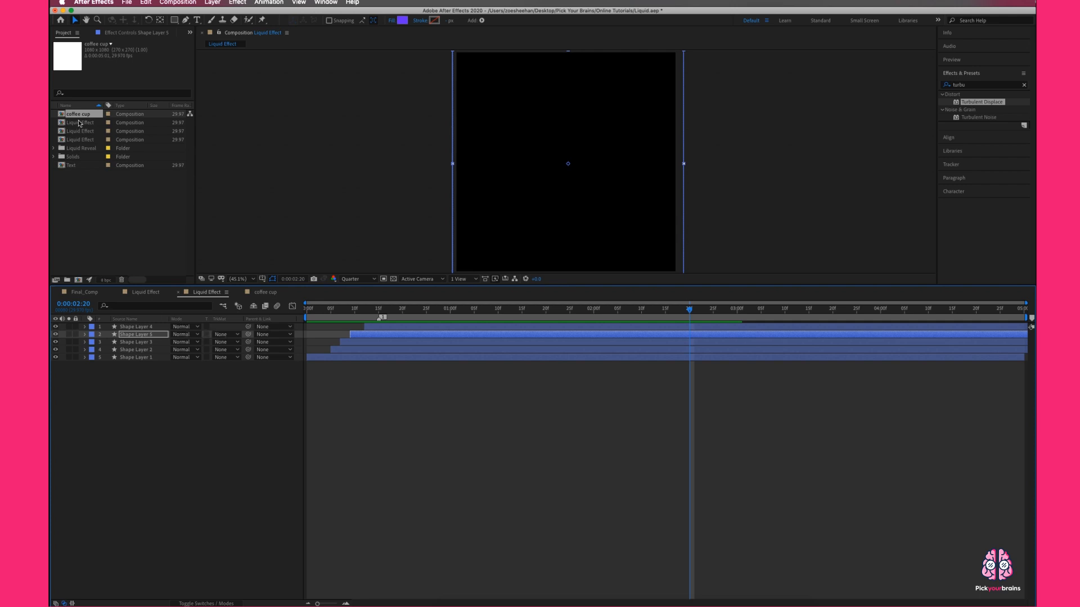
left_click_drag(77, 117, 141, 328)
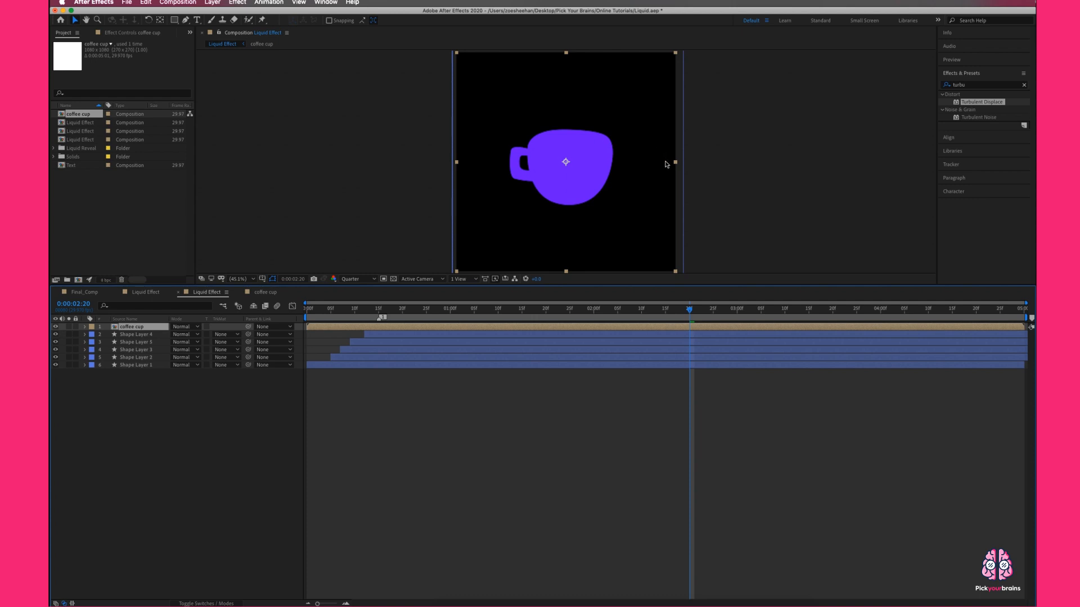
left_click_drag(675, 163, 639, 173)
Duplicate Shape Layer 4 and select the copy's Position keyframes with the current time at 0:00:00:12.
left_click(136, 335)
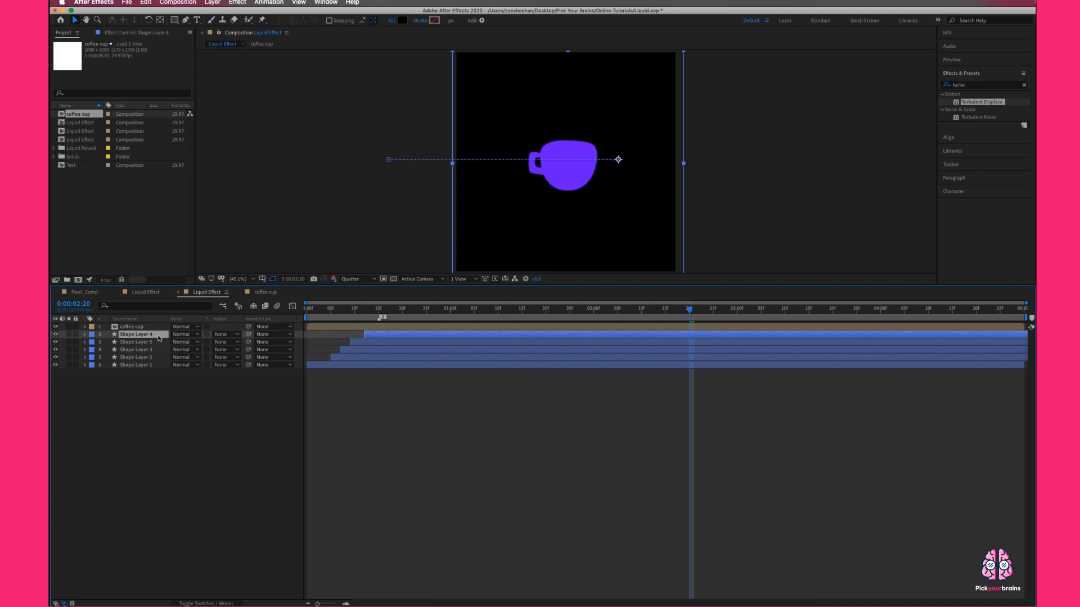
key("super+d")
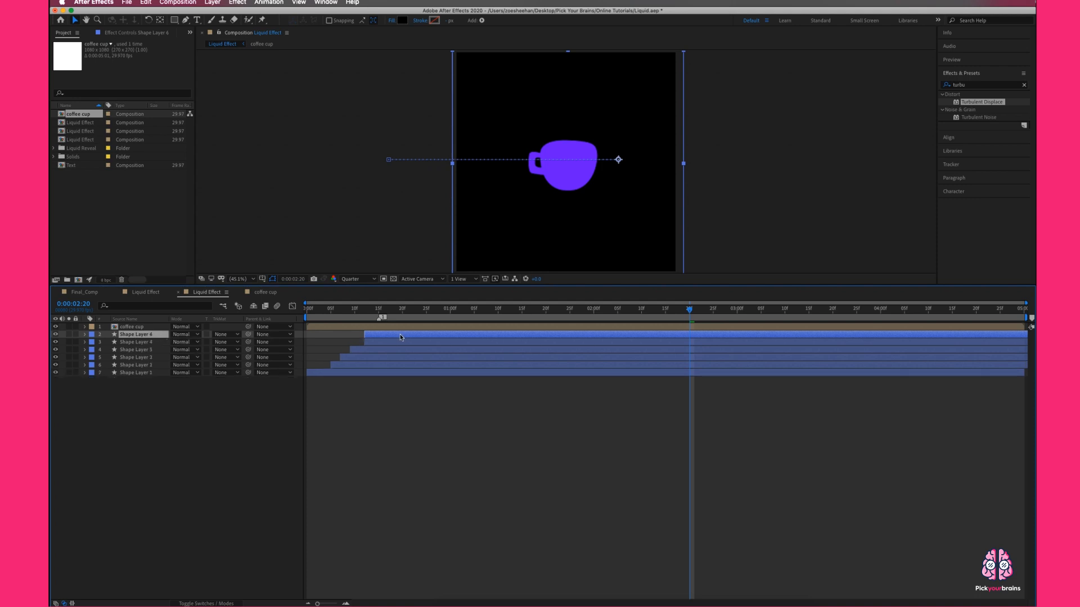
left_click_drag(690, 309, 454, 310)
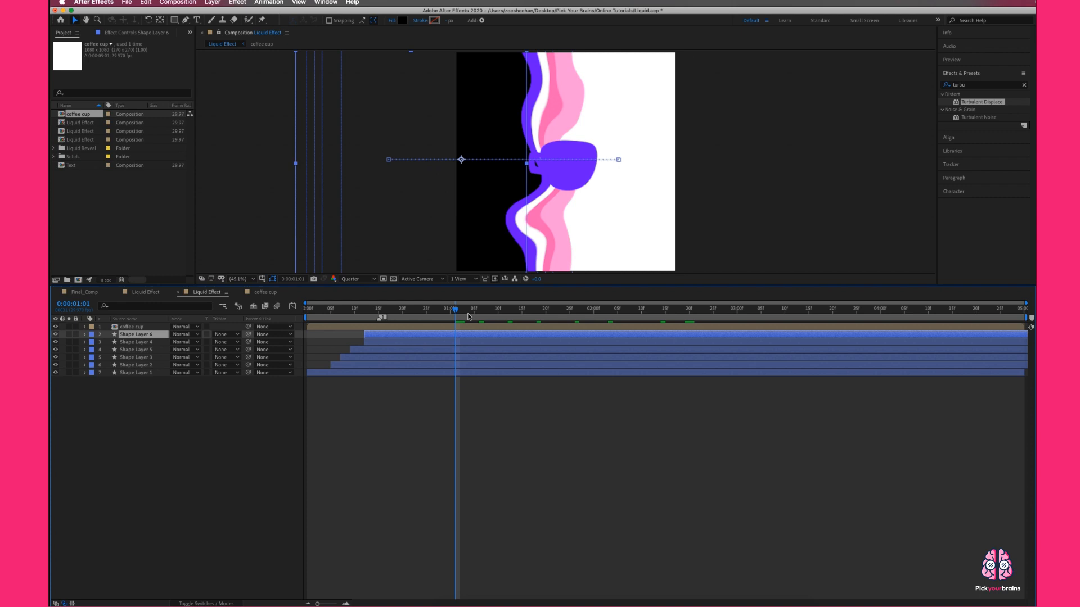
key("p")
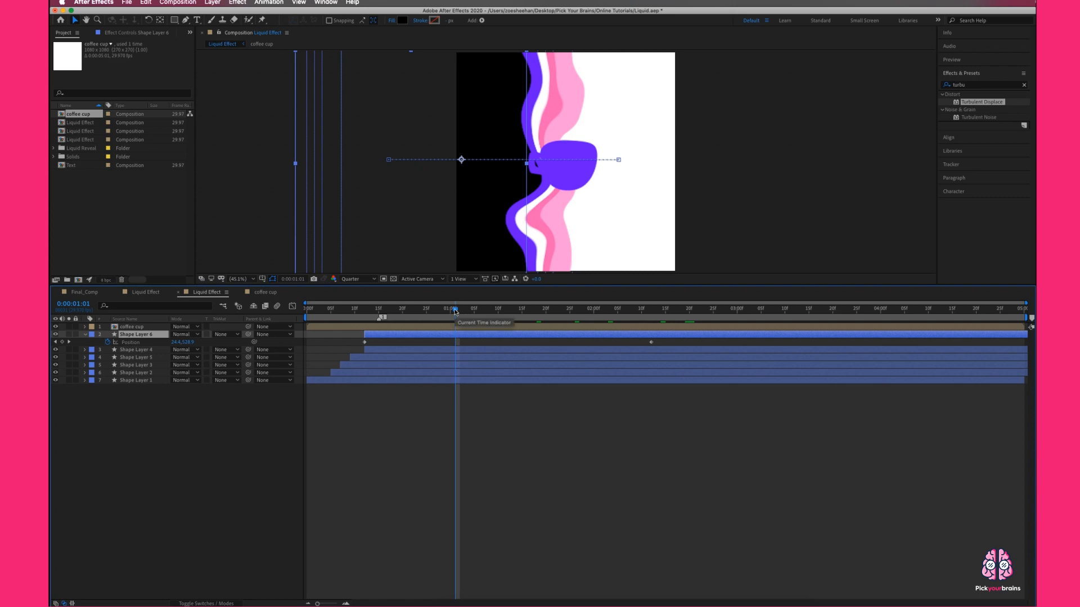
left_click_drag(456, 310, 651, 343)
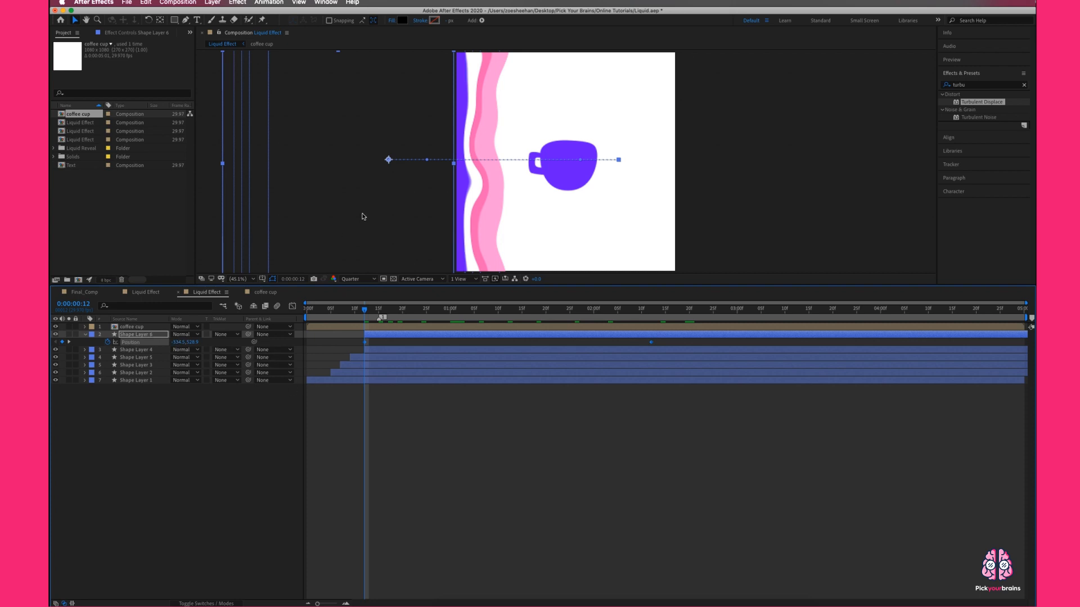
Nudge the duplicated layer's whole Position animation rightwards until its black shape extends past the cup.
key("shift+Right")
key("shift+Right")
key("shift+Right")
key("shift+Right")
key("shift+Right")
key("shift+Right")
key("shift+Right")
key("shift+Right")
key("shift+Right")
key("shift+Right")
key("shift+Right")
key("shift+Right")
key("shift+Right")
key("shift+Right")
key("shift+Right")
key("shift+Right")
key("shift+Right")
key("shift+Right")
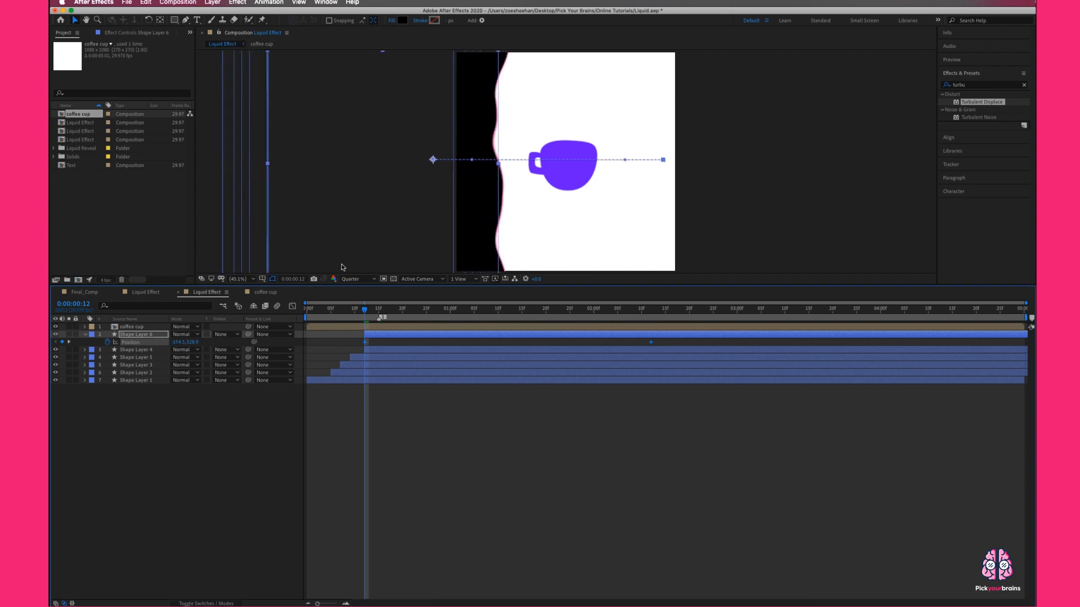
key("shift+Right")
key("shift+Right")
key("shift+Right")
key("shift+Right")
key("shift+Right")
key("shift+Right")
key("shift+Right")
key("shift+Right")
key("shift+Right")
key("shift+Right")
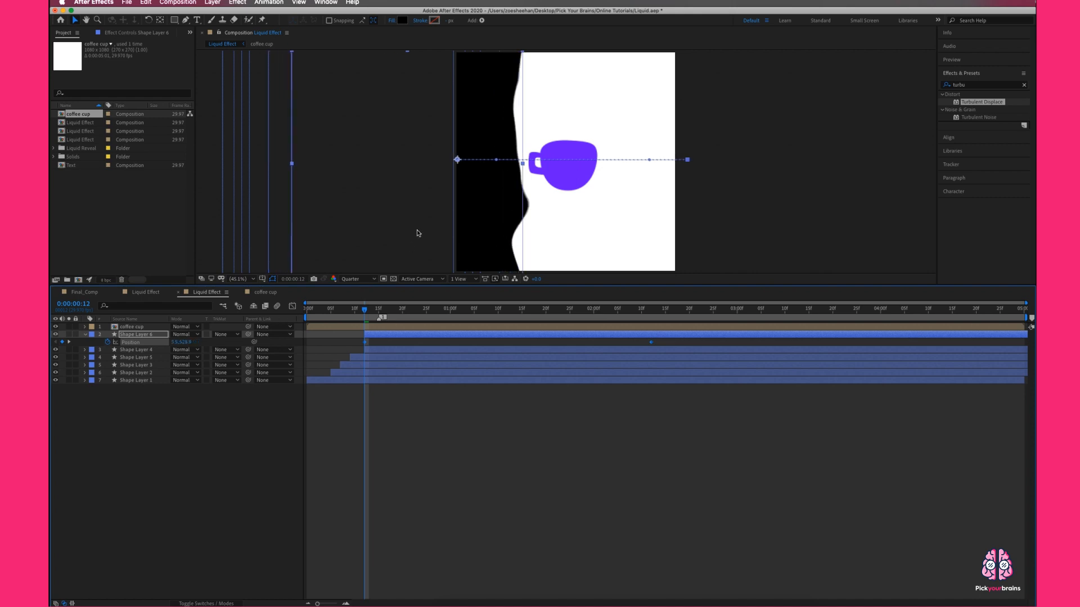
key("shift+Right")
key("shift+Right")
key("shift+Right")
key("shift+Right")
key("shift+Right")
key("shift+Right")
key("shift+Right")
key("shift+Right")
key("shift+Right")
key("shift+Right")
key("shift+Right")
key("shift+Right")
key("shift+Right")
key("shift+Right")
key("shift+Right")
key("shift+Right")
key("shift+Right")
key("shift+Right")
key("shift+Right")
key("shift+Right")
key("shift+Right")
key("shift+Right")
key("shift+Right")
key("shift+Right")
key("shift+Right")
key("shift+Right")
key("shift+Right")
key("shift+Right")
key("shift+Right")
key("shift+Right")
key("shift+Right")
key("shift+Right")
key("shift+Right")
key("shift+Right")
key("shift+Right")
key("shift+Right")
key("shift+Right")
key("shift+Right")
key("shift+Right")
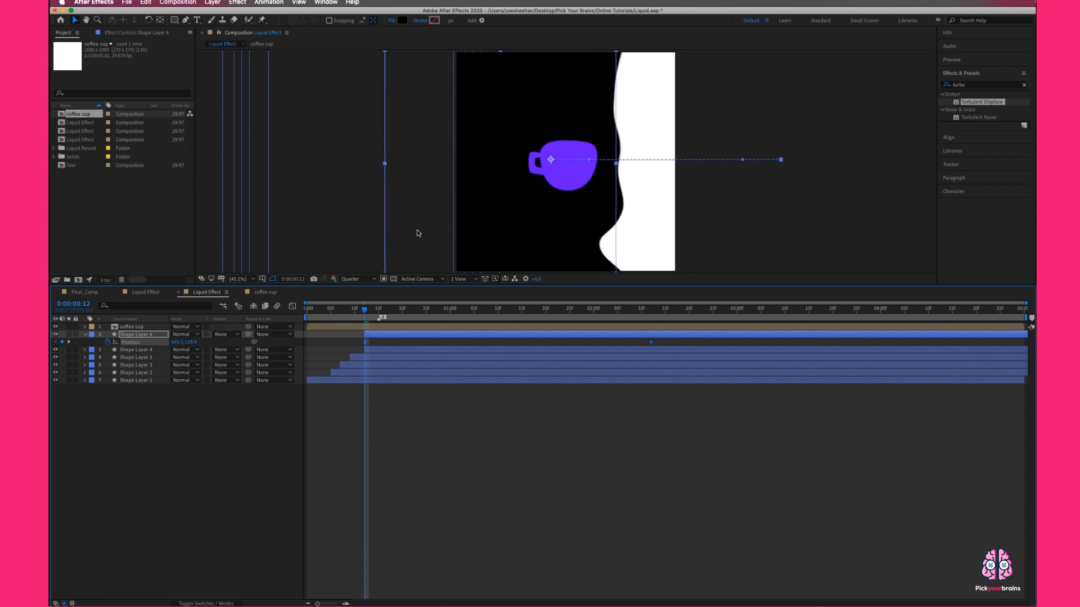
Rotate the duplicated black shape layer by 90° so that it can fill vertically.
left_click(675, 401)
left_click(650, 335)
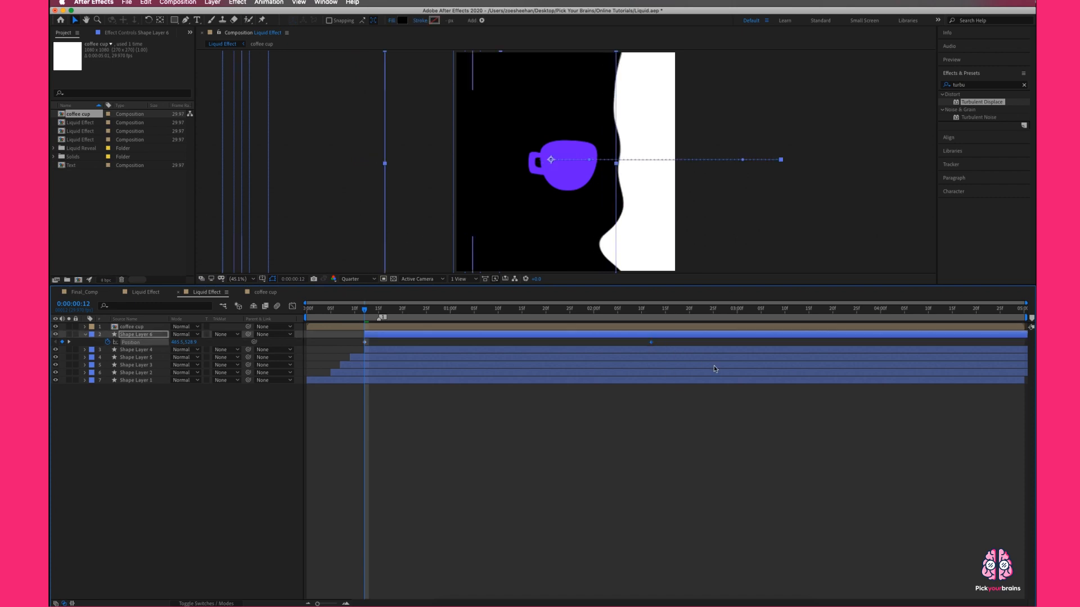
key("r")
left_click(183, 342)
type("90")
key("Return")
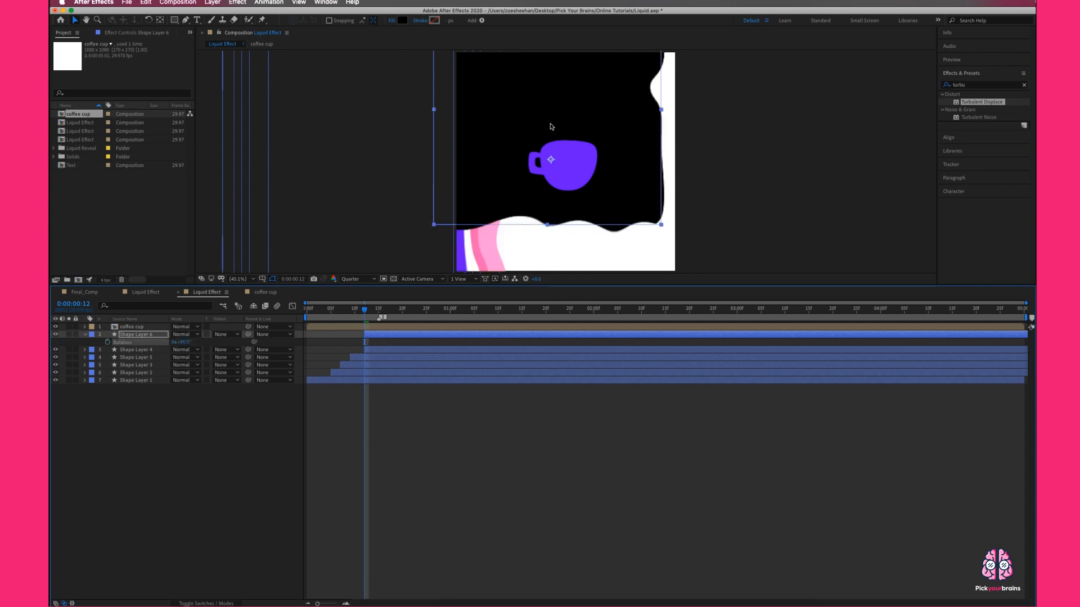
Move the rotated layer down until its wavy upper edge sits just below the cup at 0:00:00:12.
left_click_drag(595, 111, 607, 284)
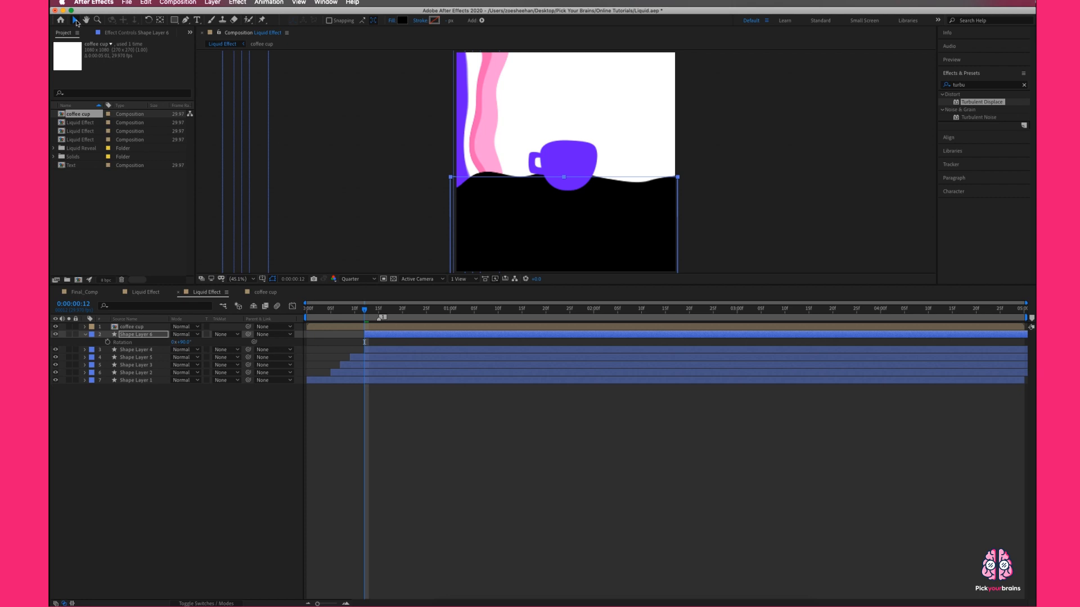
mouse_move(569, 238)
left_mouse_down()
mouse_move(568, 206)
mouse_move(574, 265)
left_mouse_up()
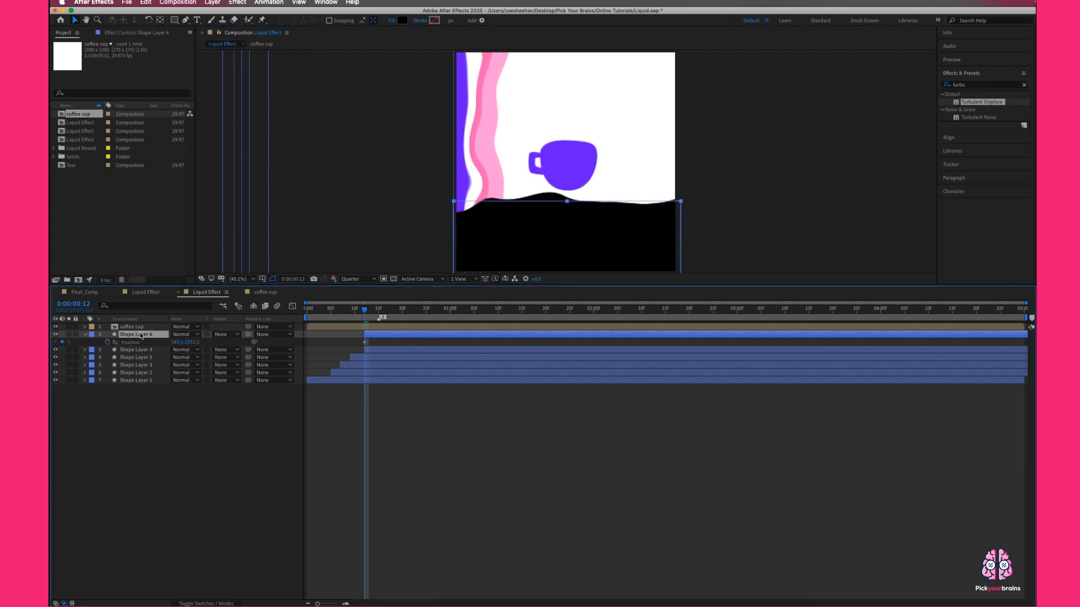
left_click_drag(354, 339, 376, 348)
Keyframe the rotated layer's Position at 0:00:02:00 by raising it until it fully covers the cup.
left_click_drag(364, 314, 594, 311)
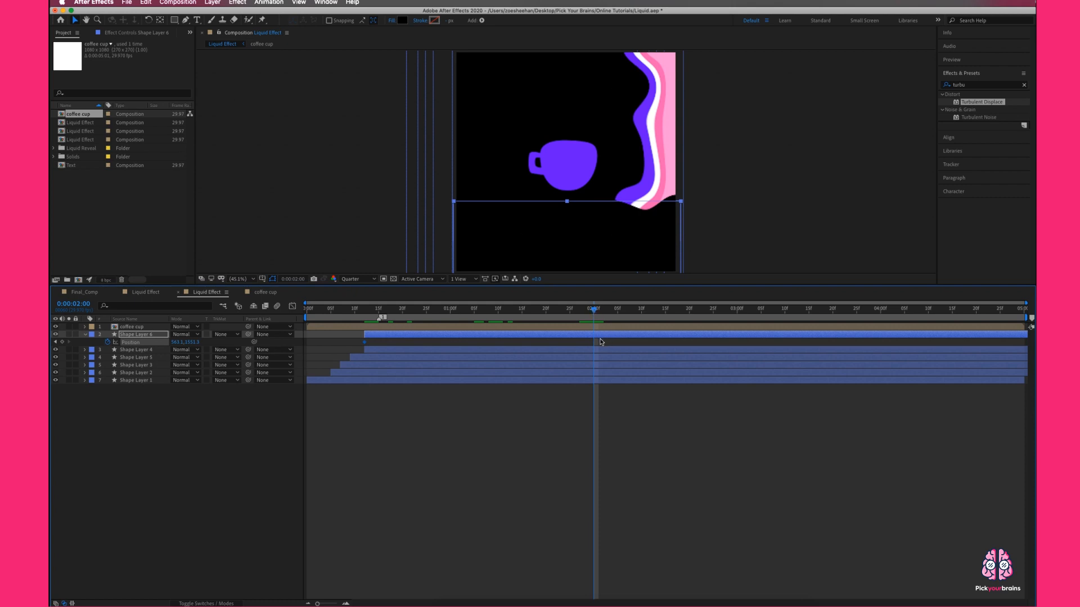
left_click_drag(605, 231, 617, 143)
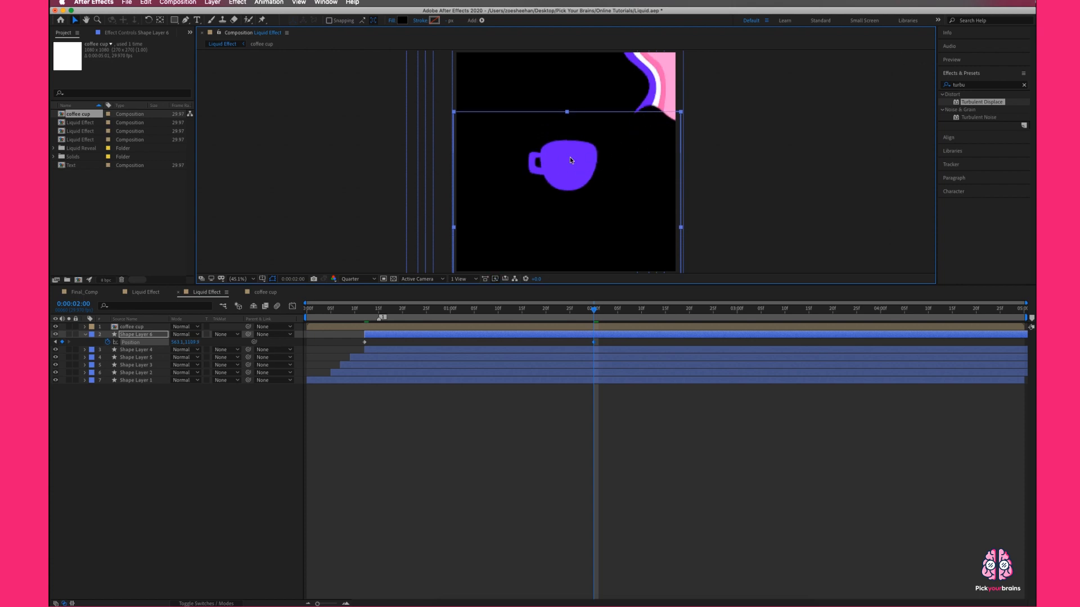
left_click(85, 335)
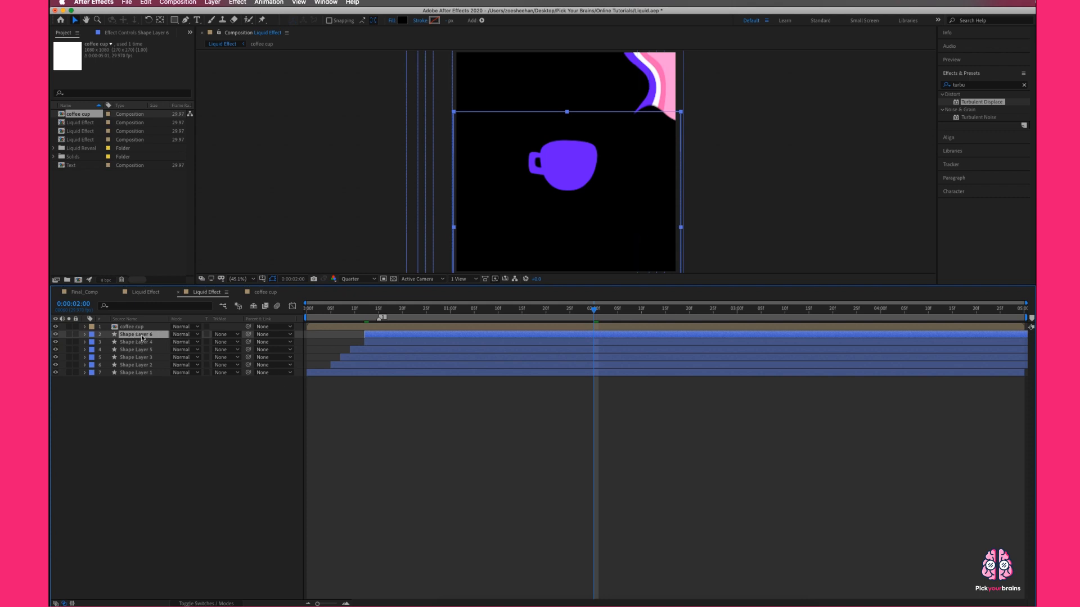
Change the fill colour of Shape Layer 6 to bright green, 45E138.
left_click(402, 21)
left_click(520, 365)
mouse_move(486, 330)
left_mouse_down()
mouse_move(512, 293)
mouse_move(500, 314)
mouse_move(479, 302)
left_mouse_up()
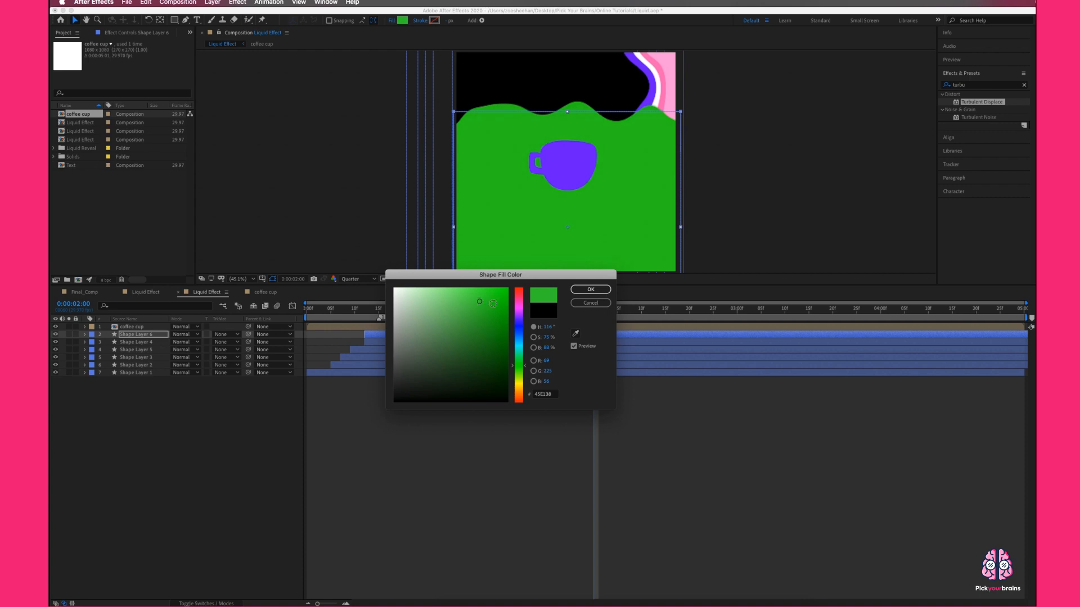
left_click(591, 289)
Set the track matte of Shape Layer 6 to Alpha Matte "coffee cup" and preview the fill animation.
left_click(145, 336)
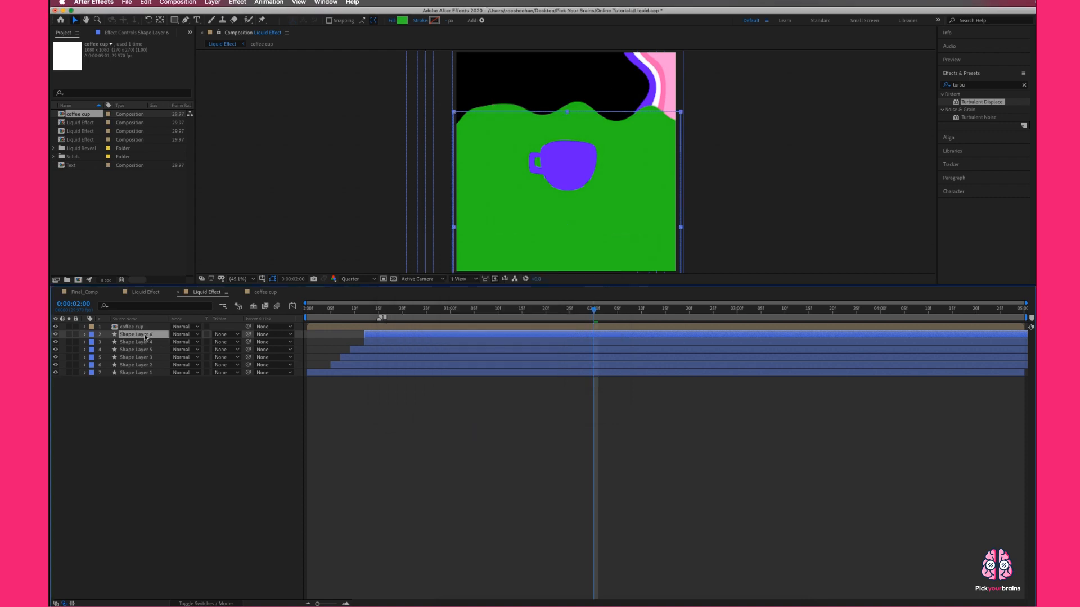
left_click(222, 335)
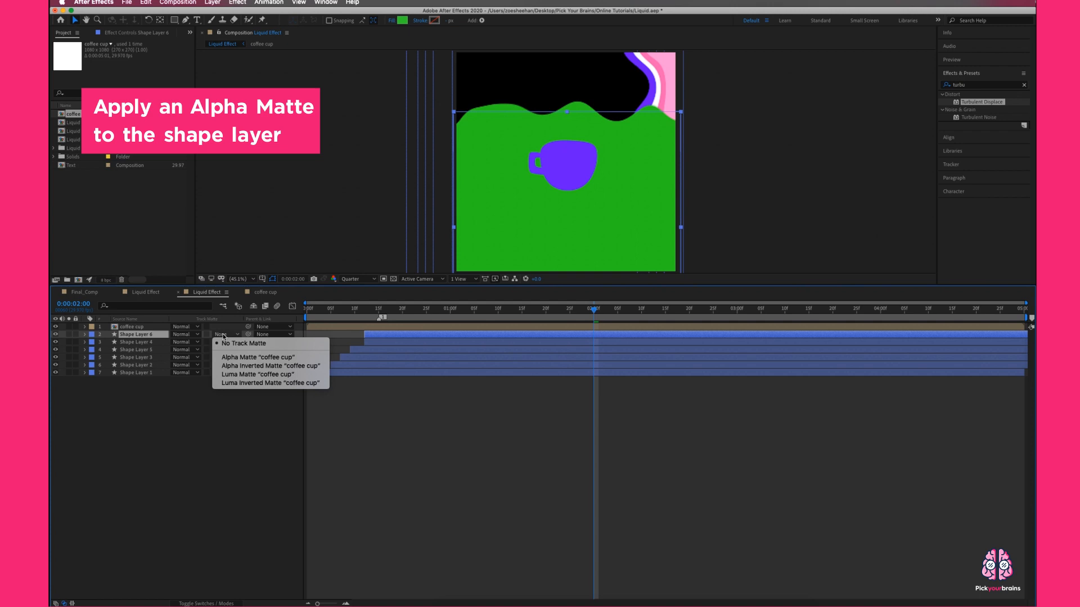
left_click(245, 505)
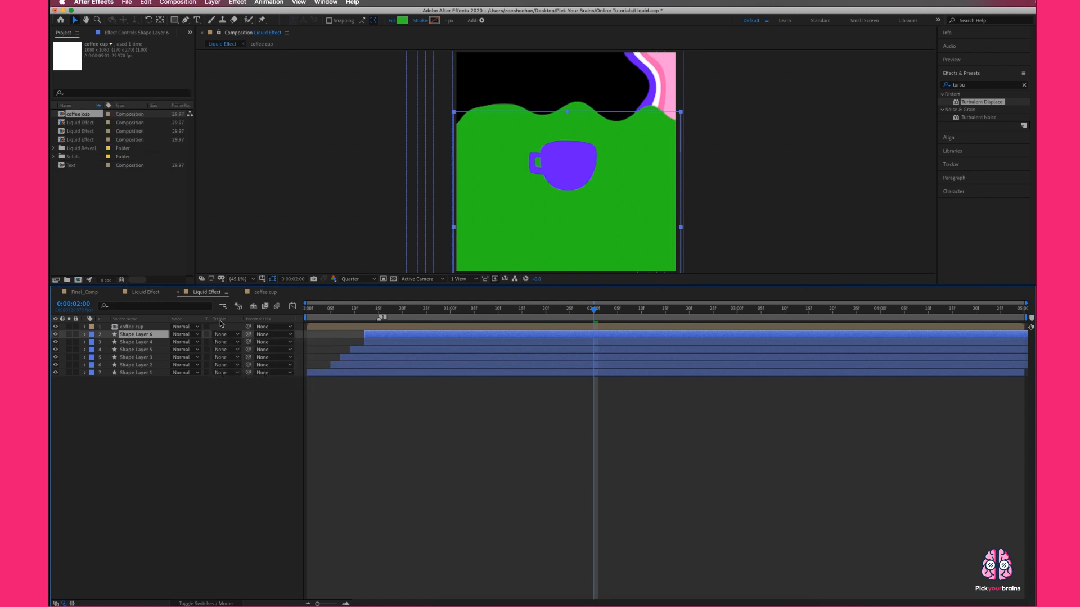
left_click(211, 604)
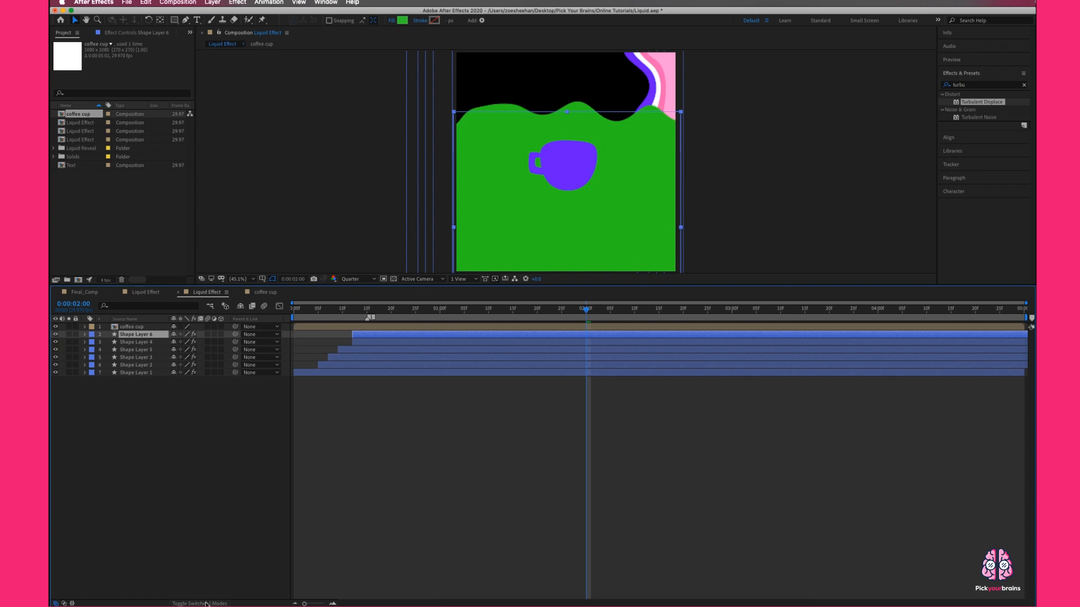
left_click(208, 604)
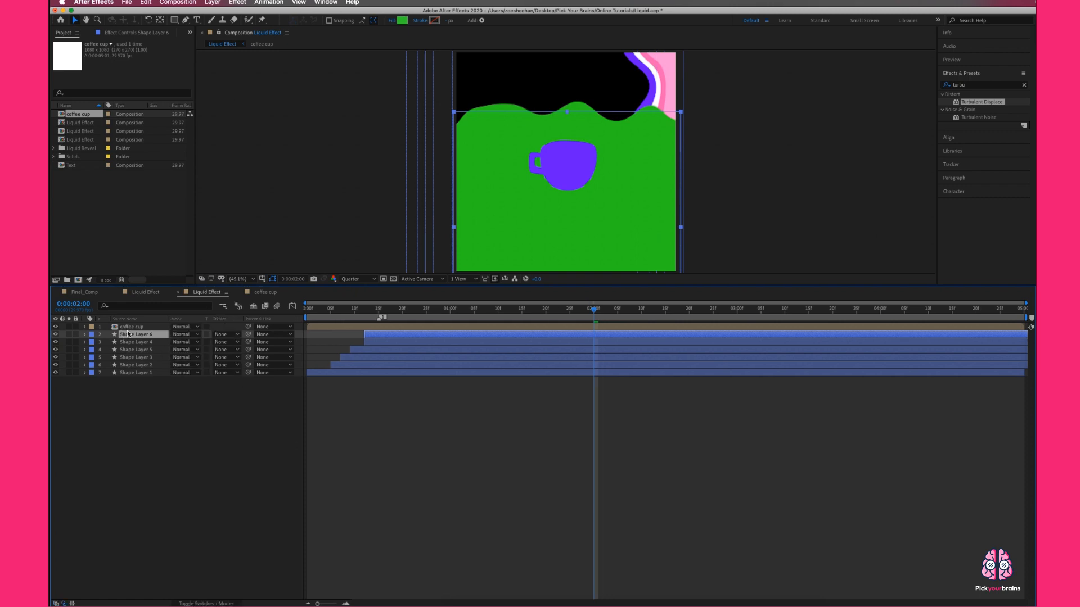
left_click(221, 335)
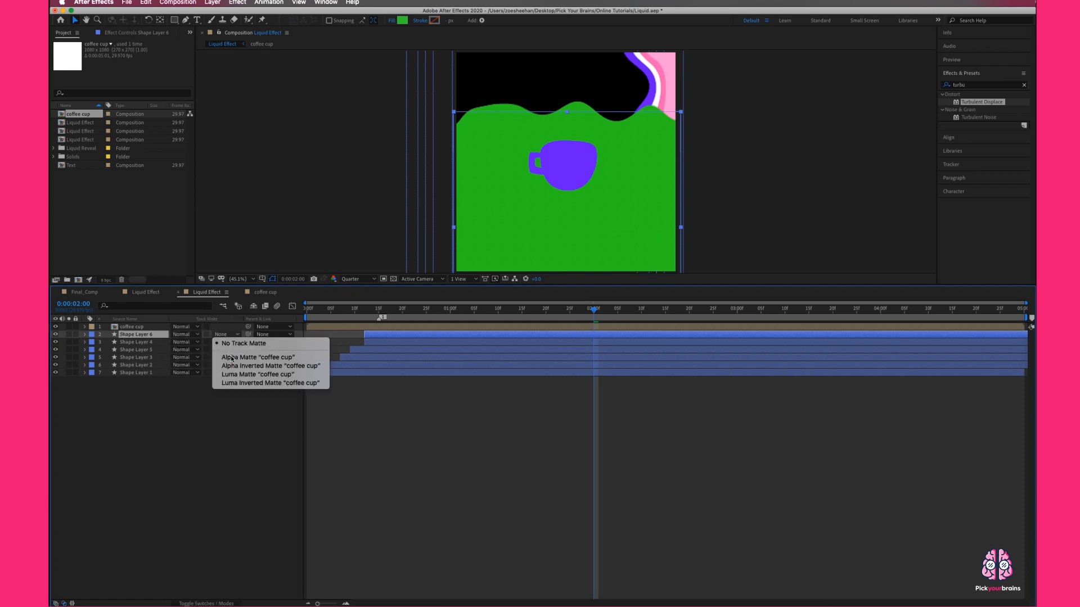
left_click(231, 355)
left_click_drag(534, 311, 351, 308)
key("space")
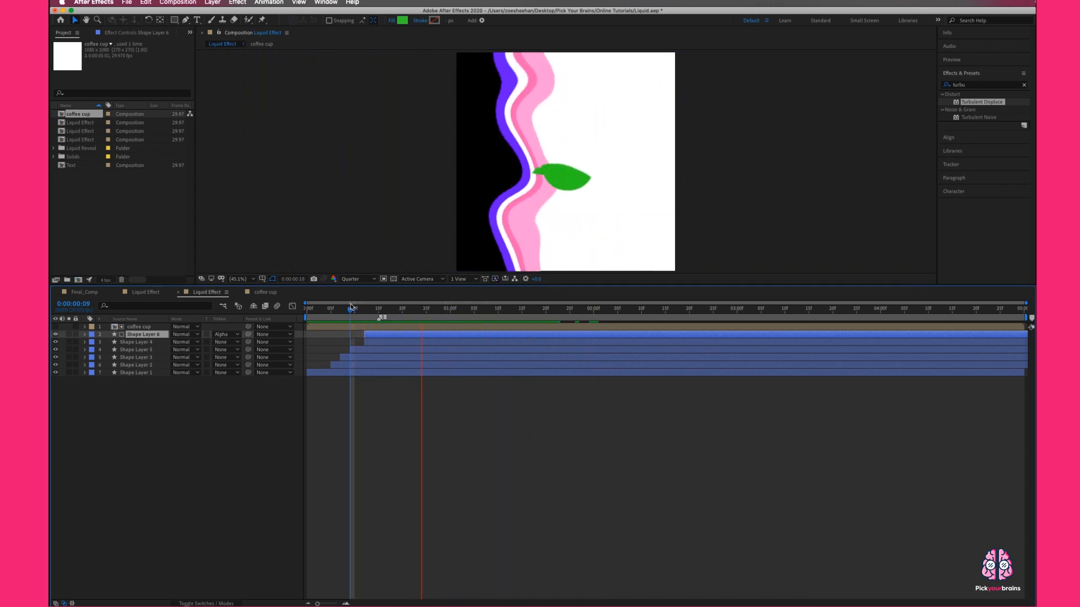
left_click(376, 338)
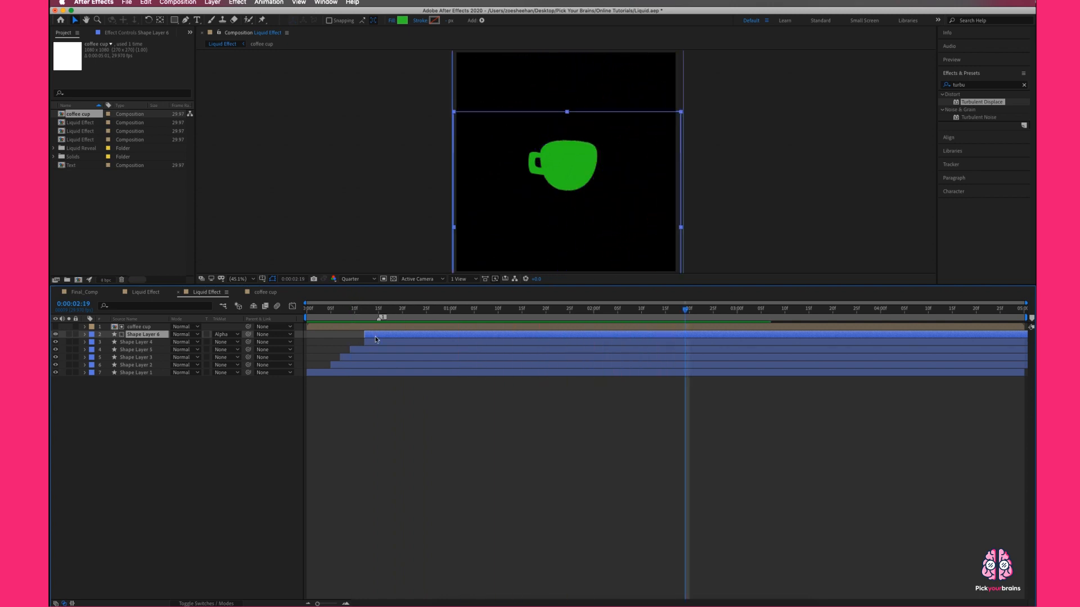
Scale the coffee cup matte layer up to nearly double its size and preview the whole liquid reveal.
left_click(207, 327)
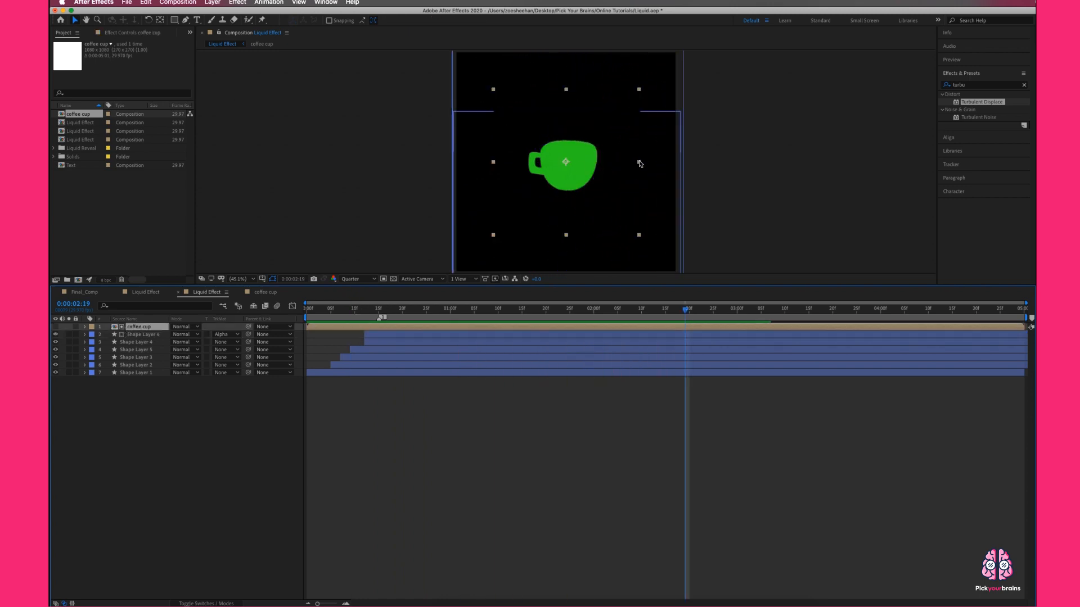
left_click_drag(645, 162, 699, 161)
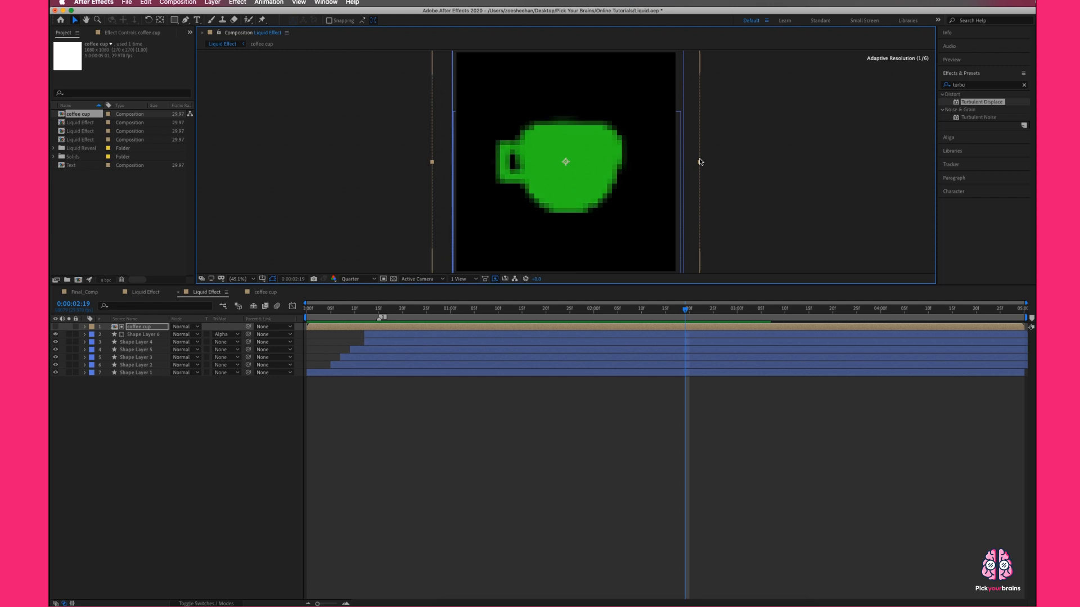
left_click_drag(685, 310, 364, 309)
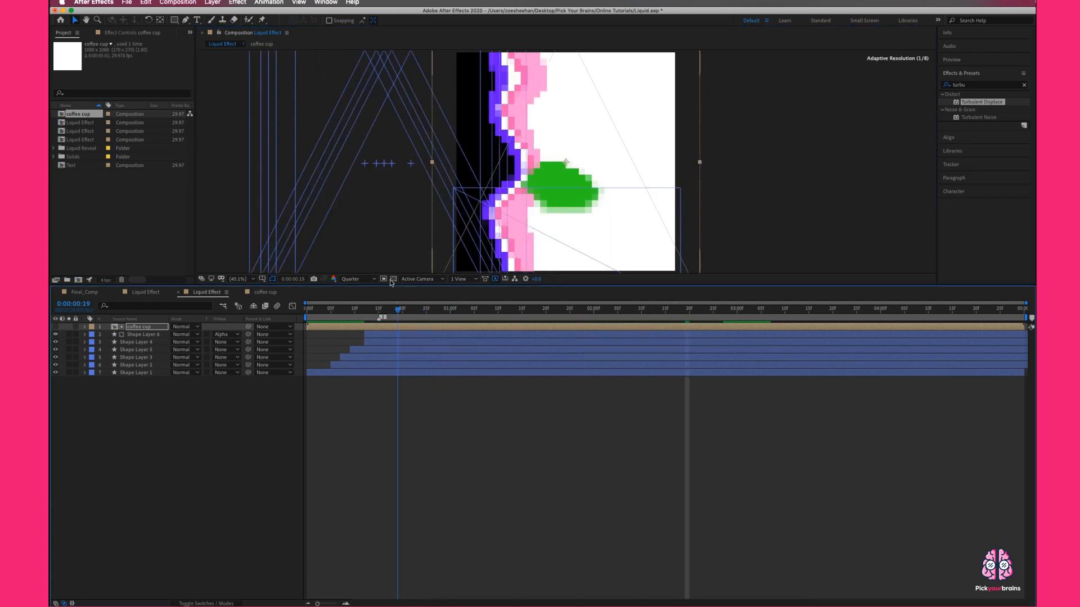
key("space")
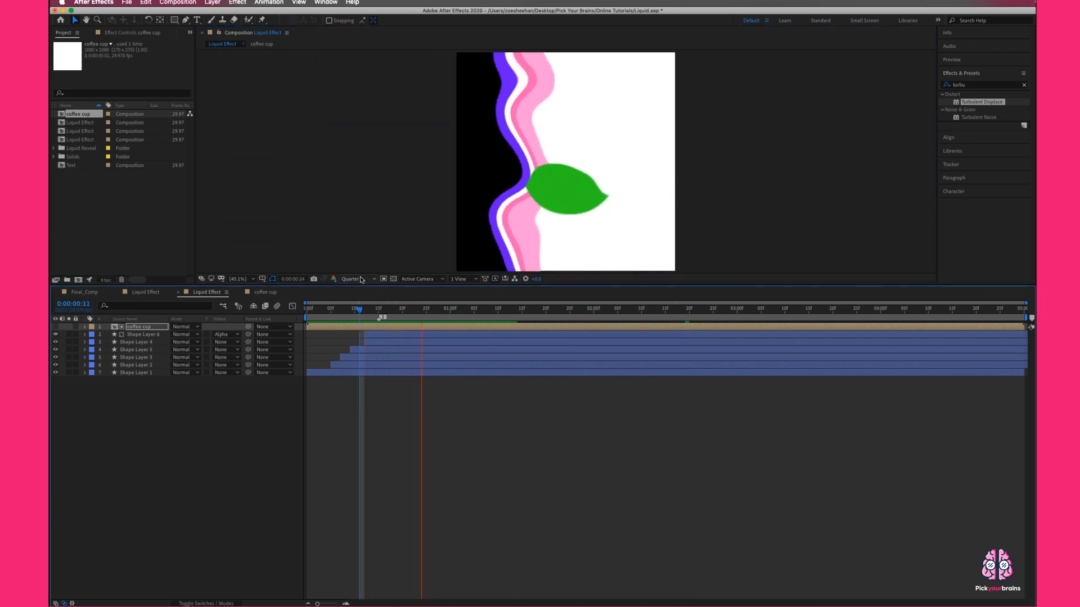
key("space")
left_click_drag(567, 310, 303, 297)
key("space")
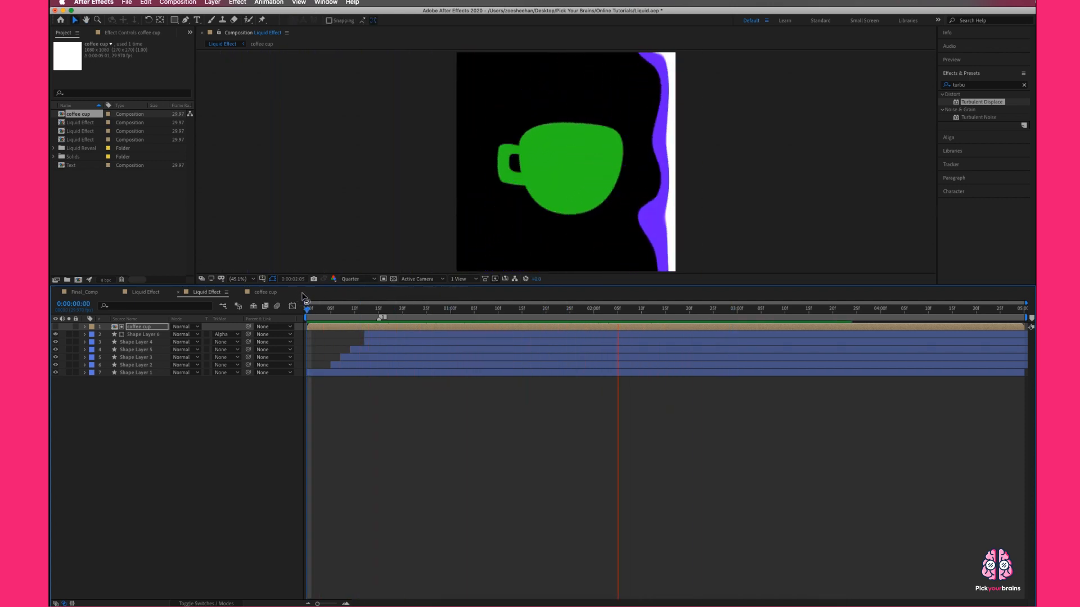
key("space")
Change the fill colour of Shape Layer 6 to light pink, FF96DA, sampled from the liquid's light pink band.
left_click_drag(755, 309, 468, 308)
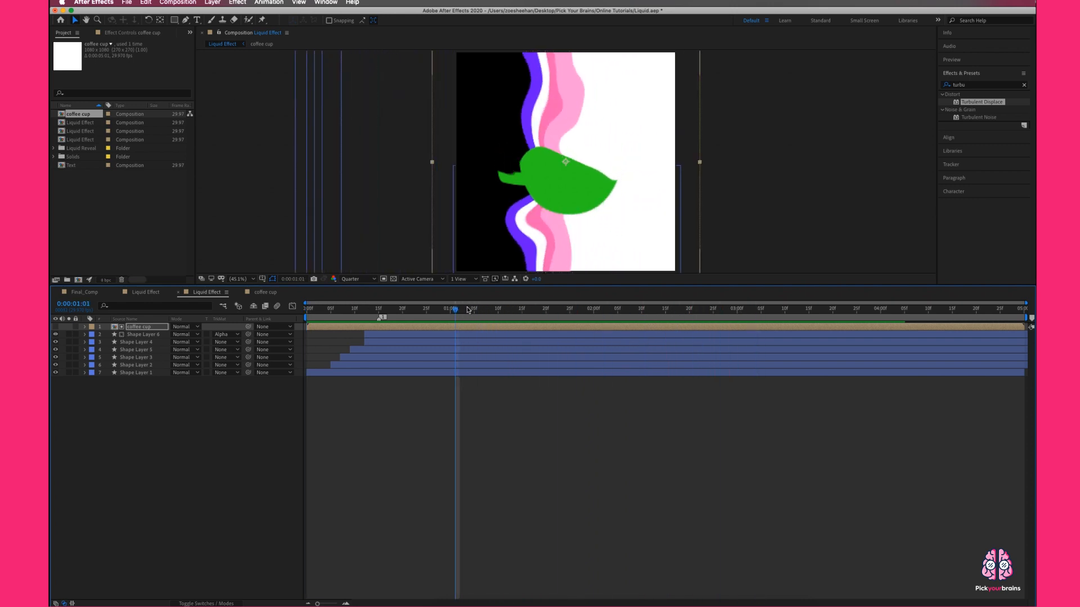
left_click(141, 335)
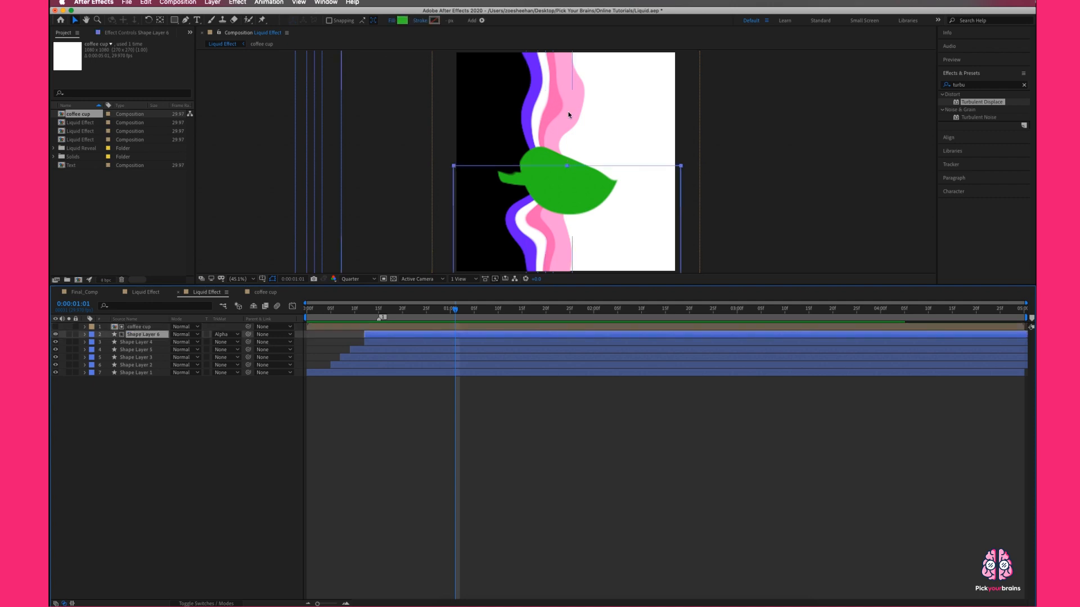
left_click(402, 21)
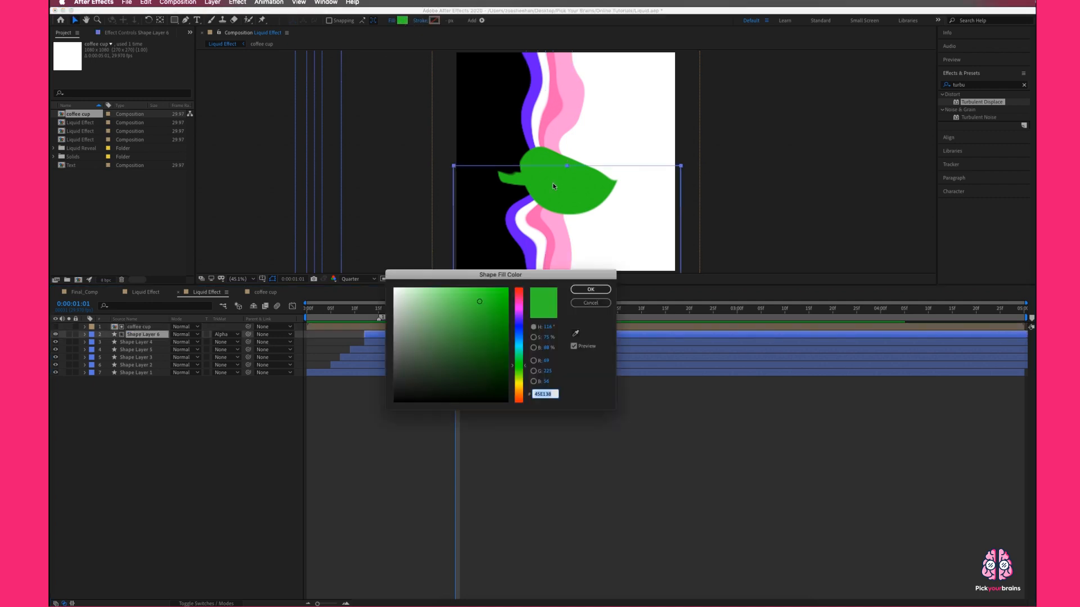
left_click(575, 333)
left_click(572, 116)
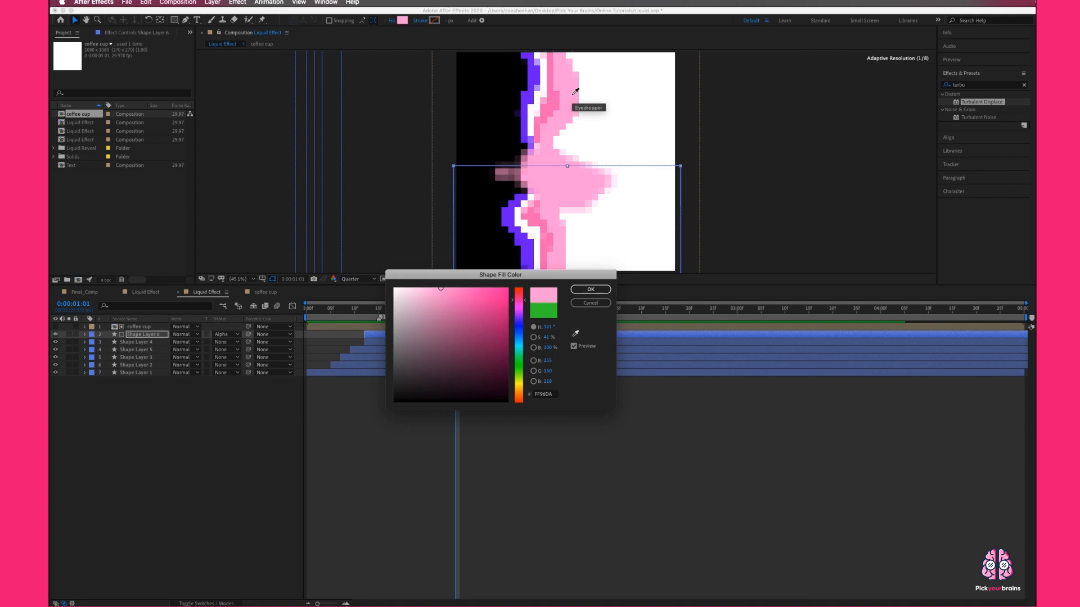
left_click(590, 289)
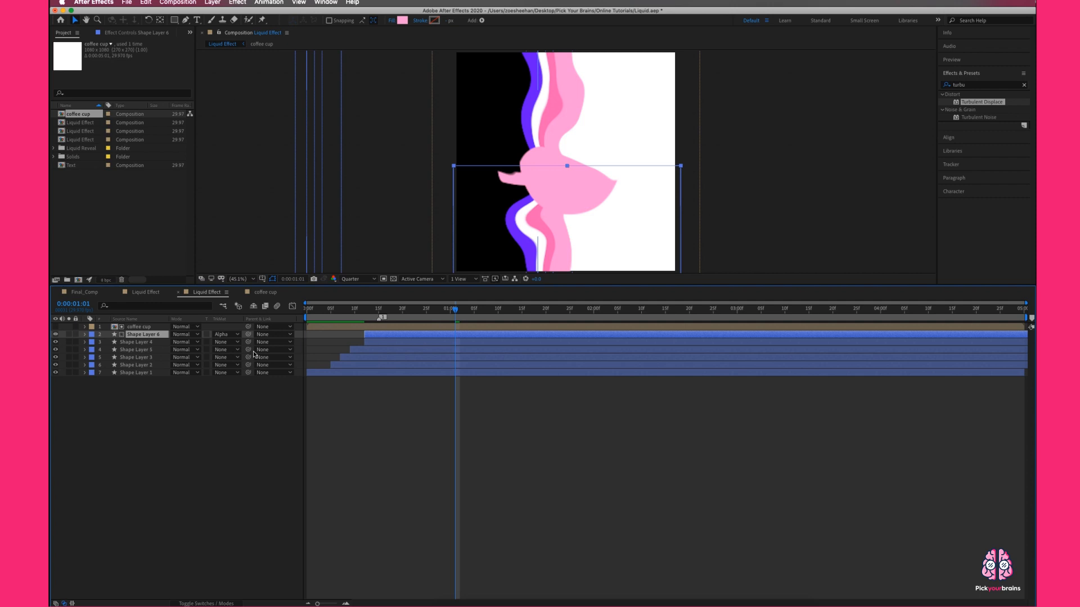
Duplicate the coffee cup matte and Shape Layer 6, place the shape copy directly beneath the top matte, and start it about 6 frames later.
left_click(148, 326)
key("super+d")
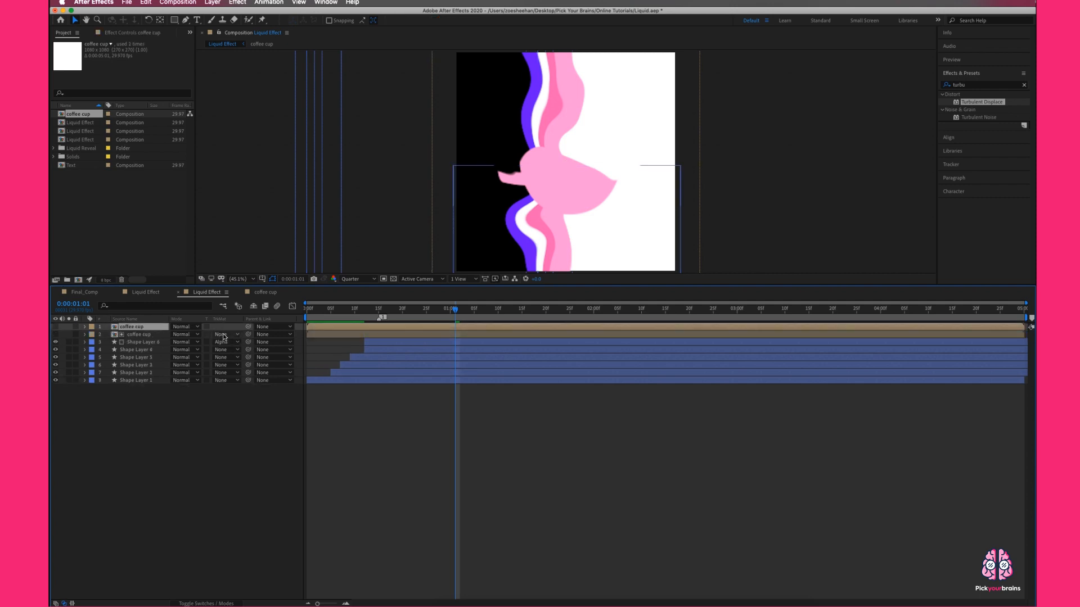
left_click(153, 342)
key("super+d")
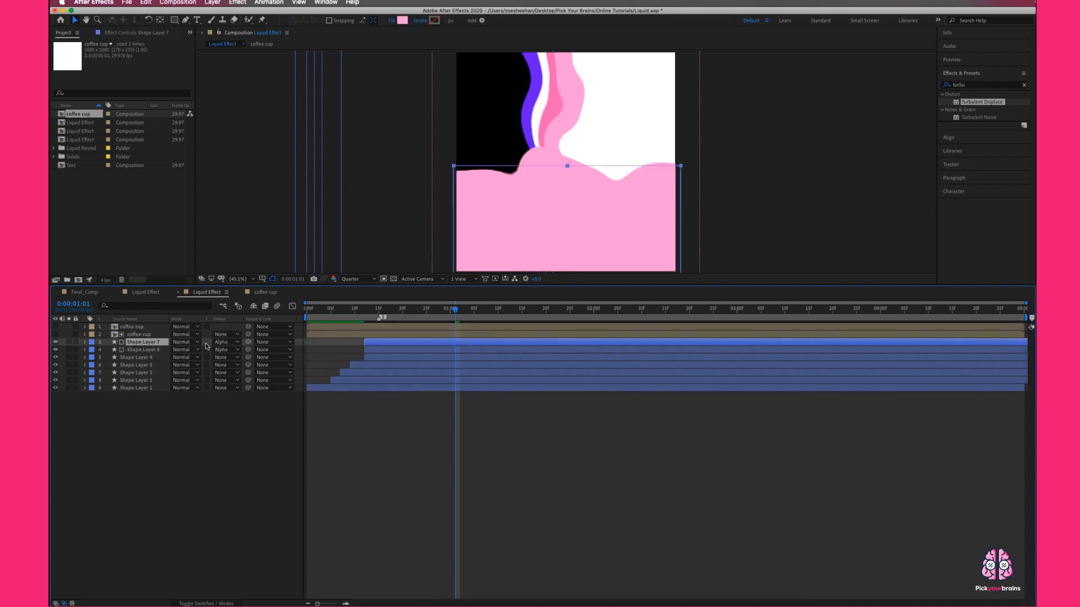
left_click_drag(132, 344, 134, 336)
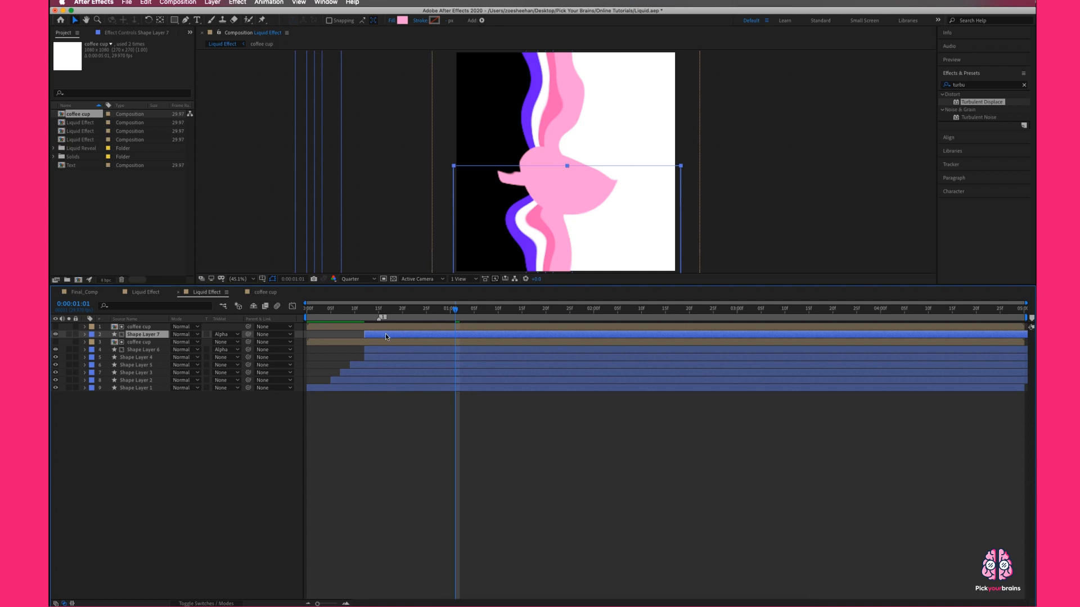
left_click_drag(386, 333, 417, 329)
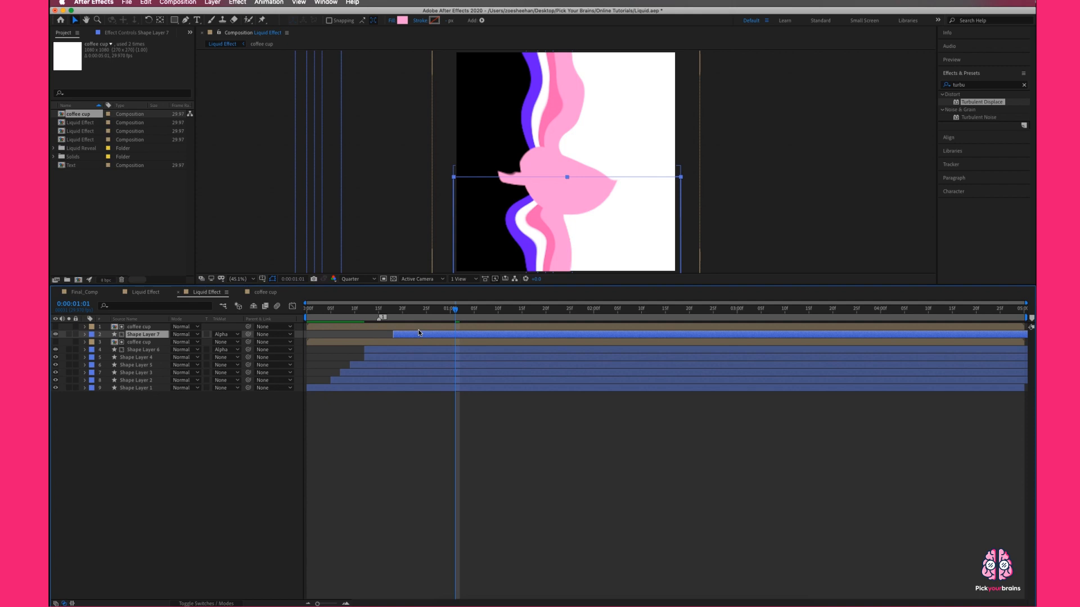
Change the fill colour of Shape Layer 7 to purple sampled from the liquid's leading band, and review the cup fill.
left_click(402, 20)
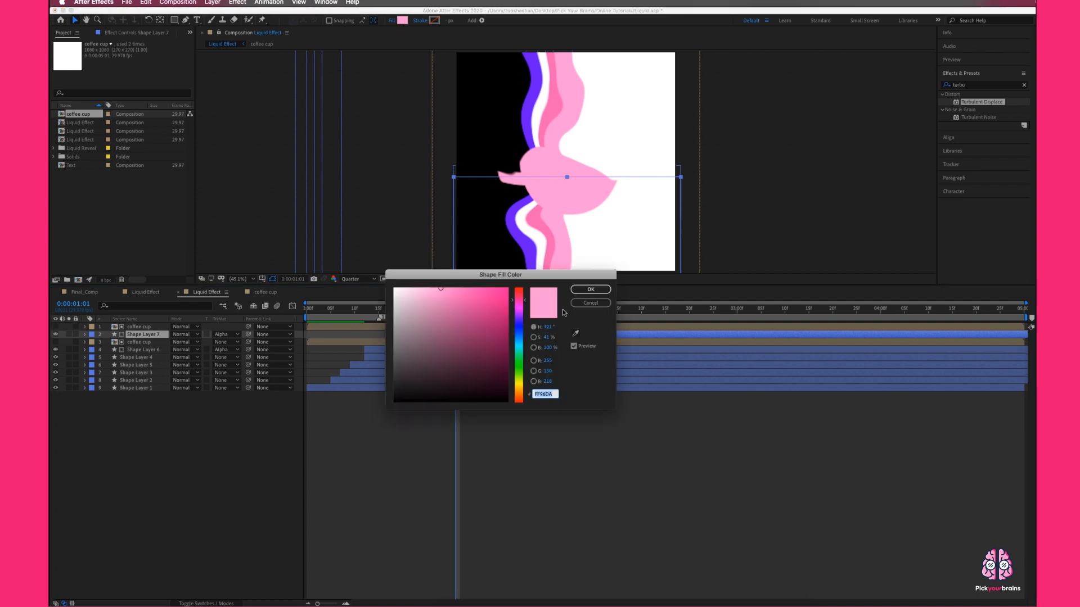
left_click(576, 334)
left_click(529, 110)
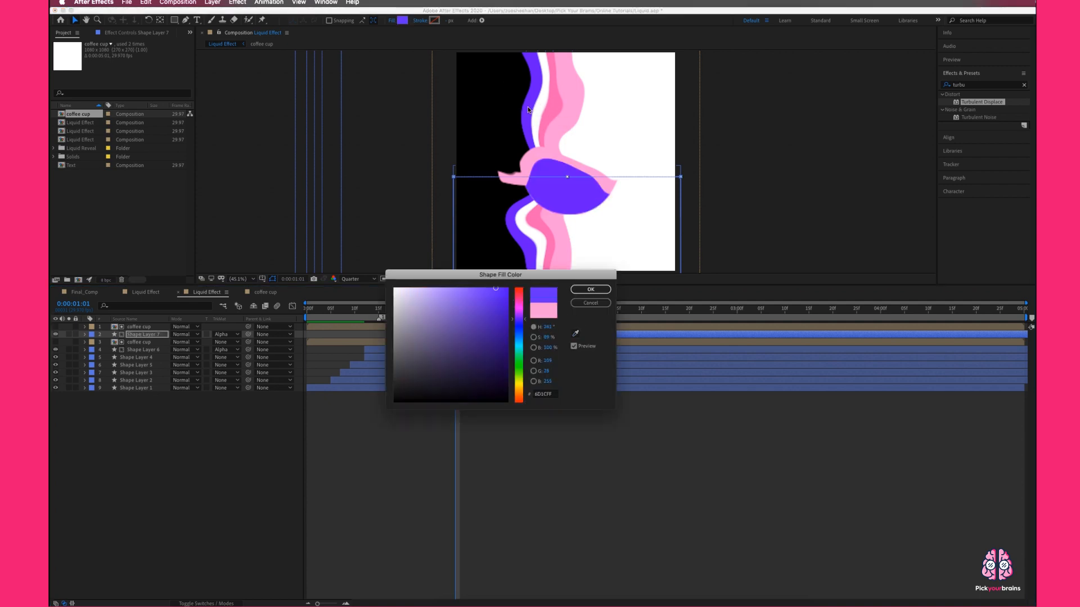
left_click(606, 289)
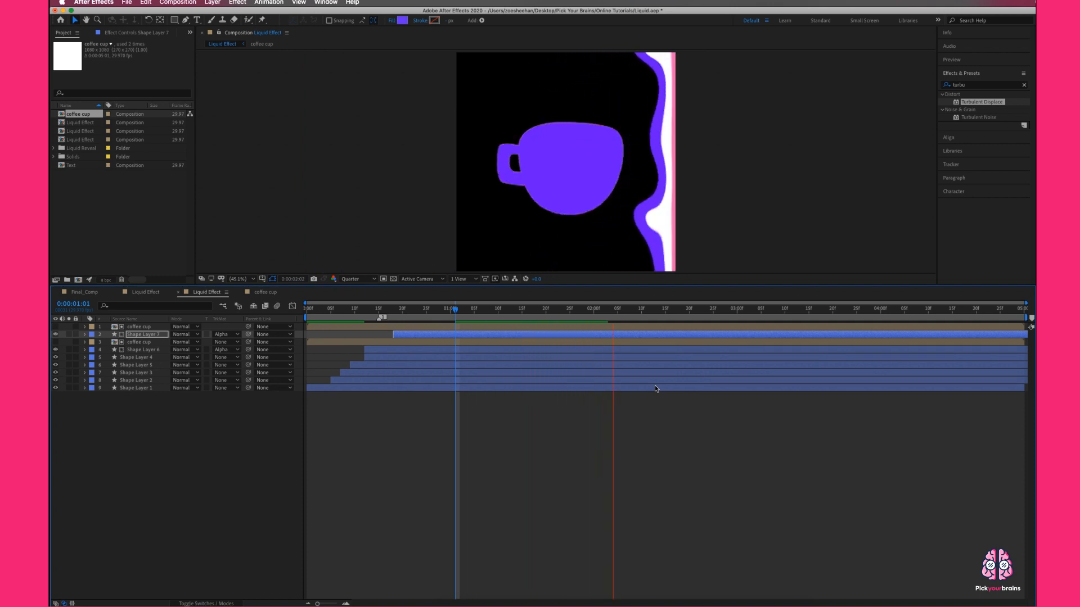
left_click_drag(643, 308, 390, 311)
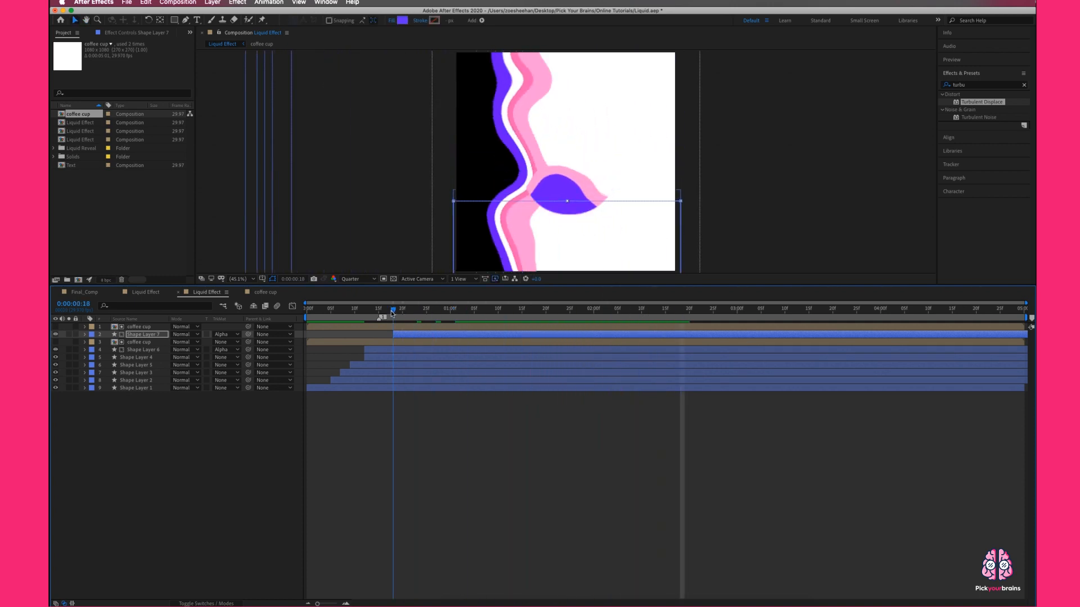
Duplicate the top coffee cup matte and Shape Layer 7, place the shape copy directly beneath the new matte, and start it about 4 frames later.
left_click(424, 326)
key("super+d")
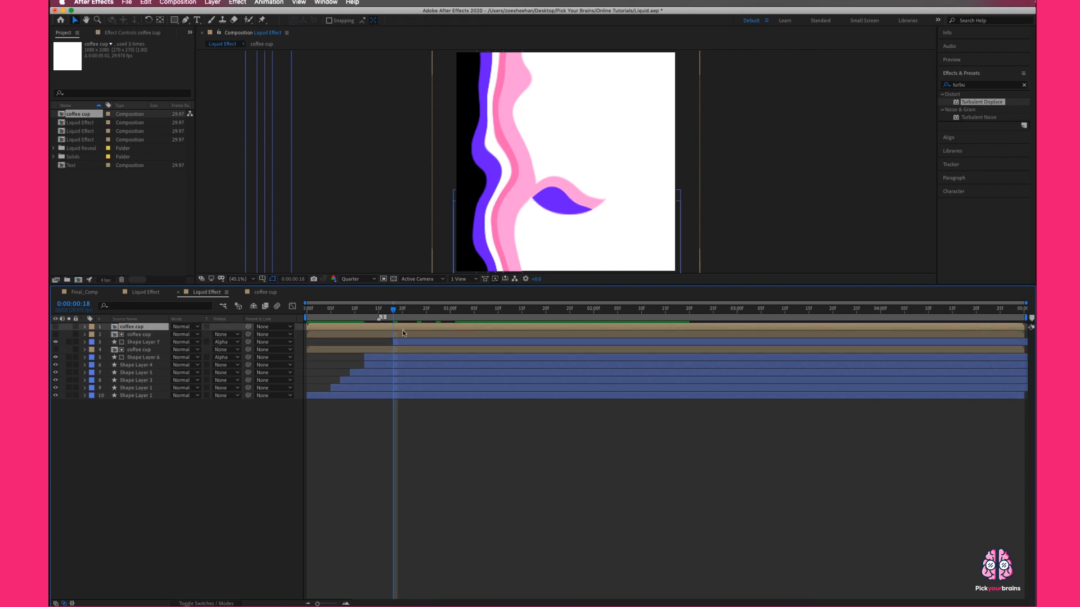
left_click(145, 343)
key("super+d")
left_click_drag(144, 342, 141, 332)
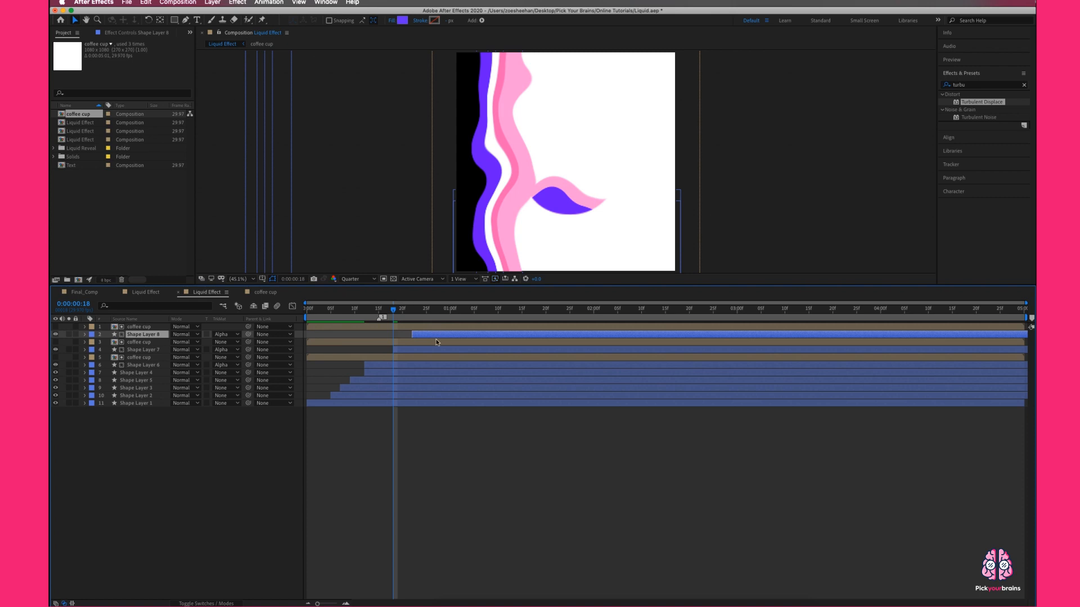
Change the fill colour of Shape Layer 8 to the darker pink sampled from the liquid, and preview from 0:00:01:01.
left_click(403, 21)
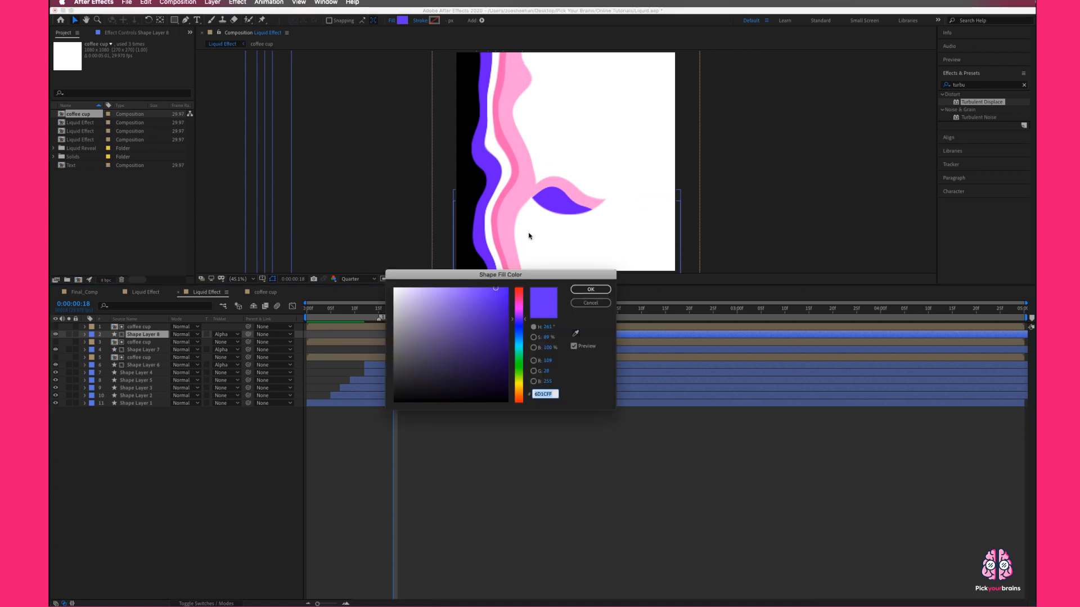
left_click(577, 334)
left_click(499, 222)
left_click(591, 289)
left_click_drag(431, 310, 456, 310)
key("space")
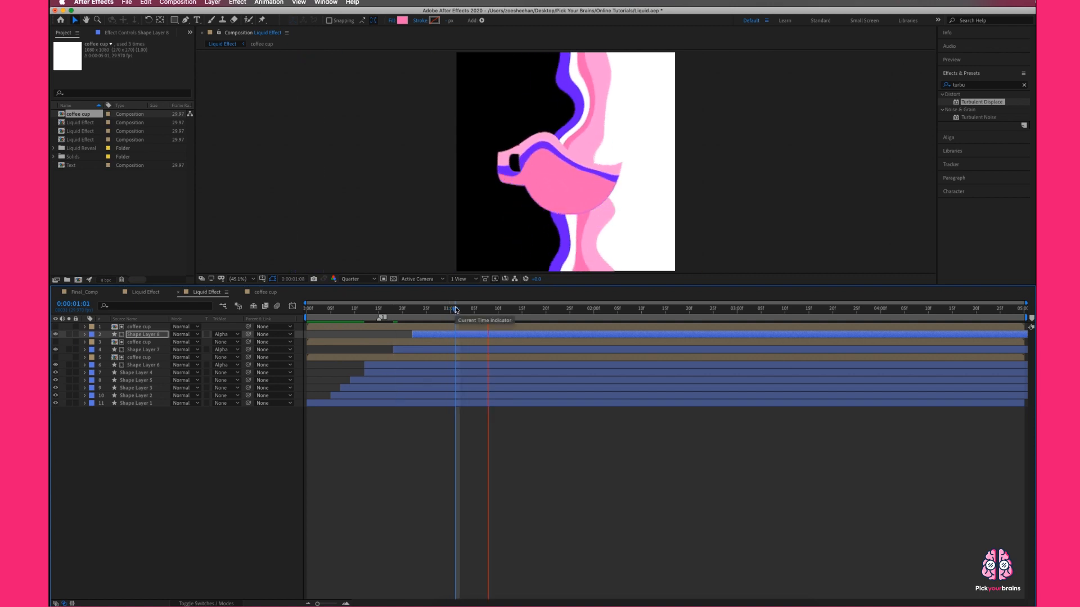
key("space")
End the work area at 0:00:03:00 and preview the finished liquid reveal.
left_click_drag(733, 311, 738, 311)
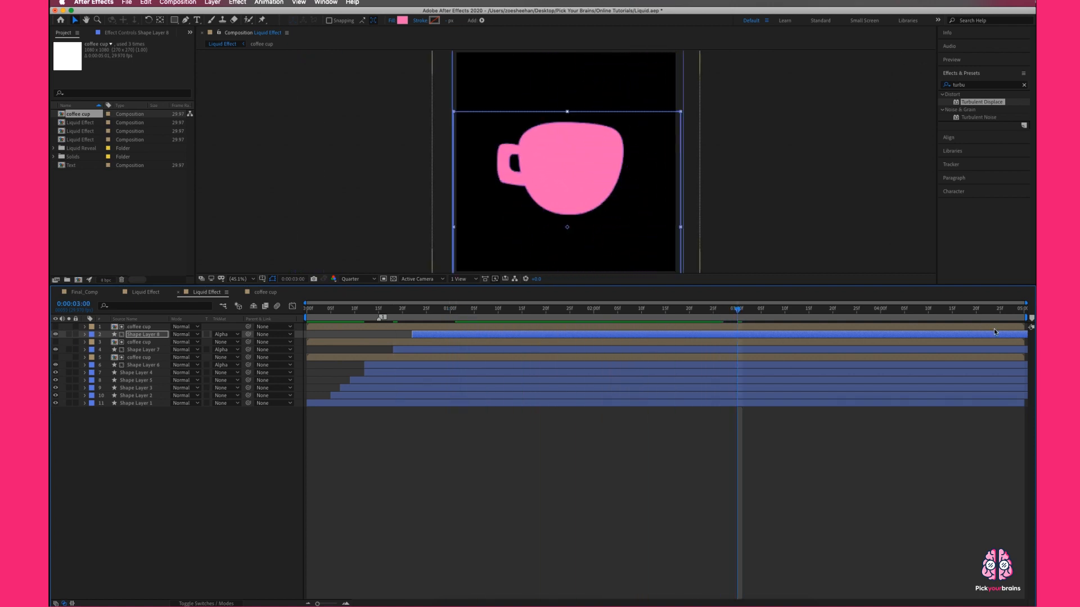
left_click_drag(1027, 318, 741, 318)
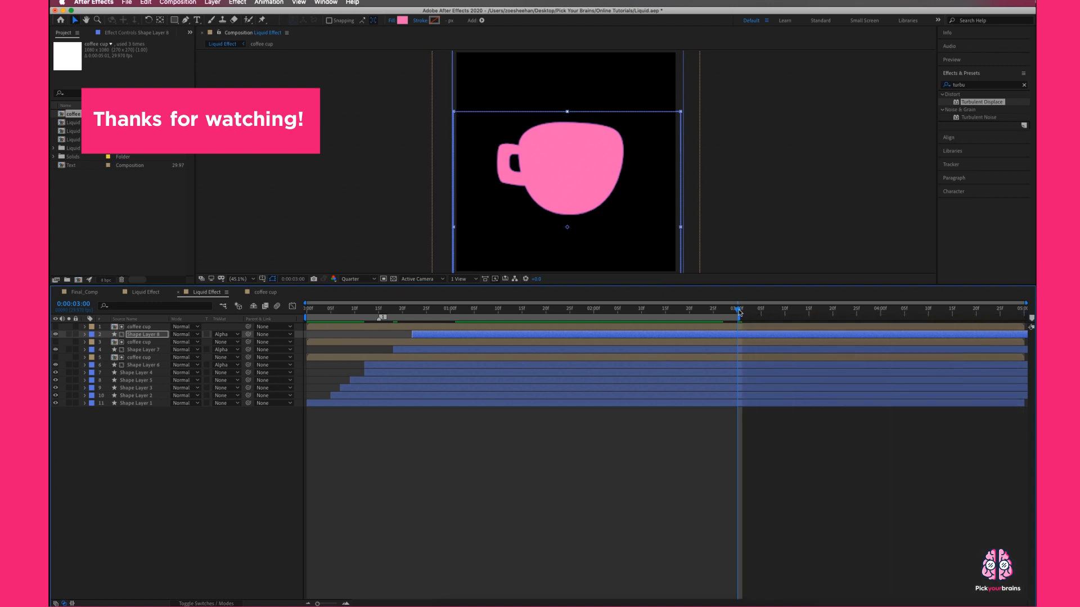
key("space")
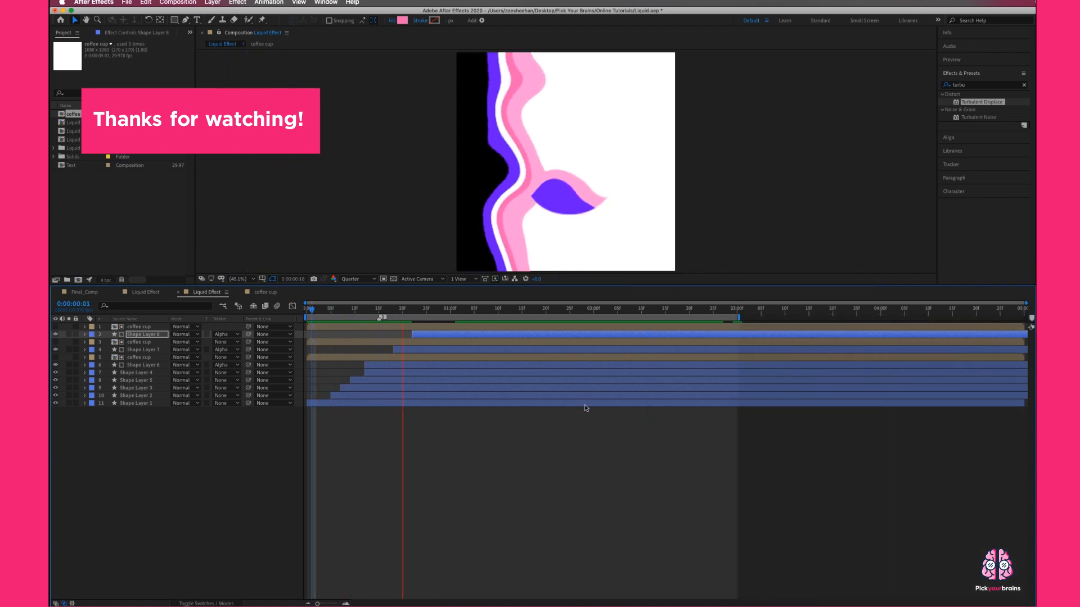